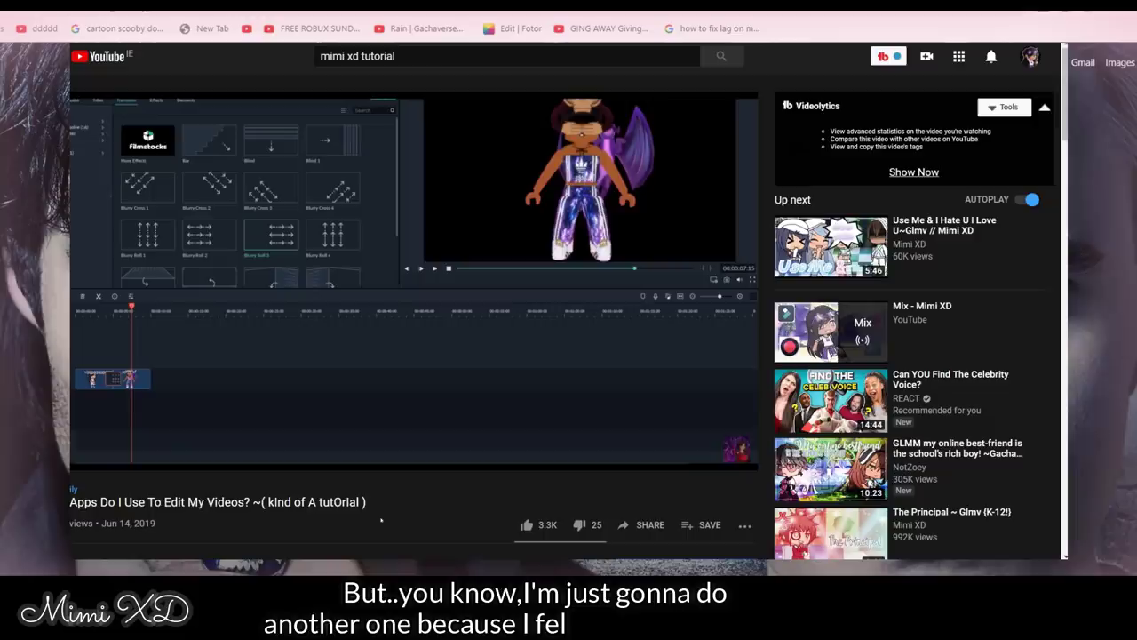
Expand the description of the earlier video-editing tutorial and look through it.
scroll(374, 506, down, 3)
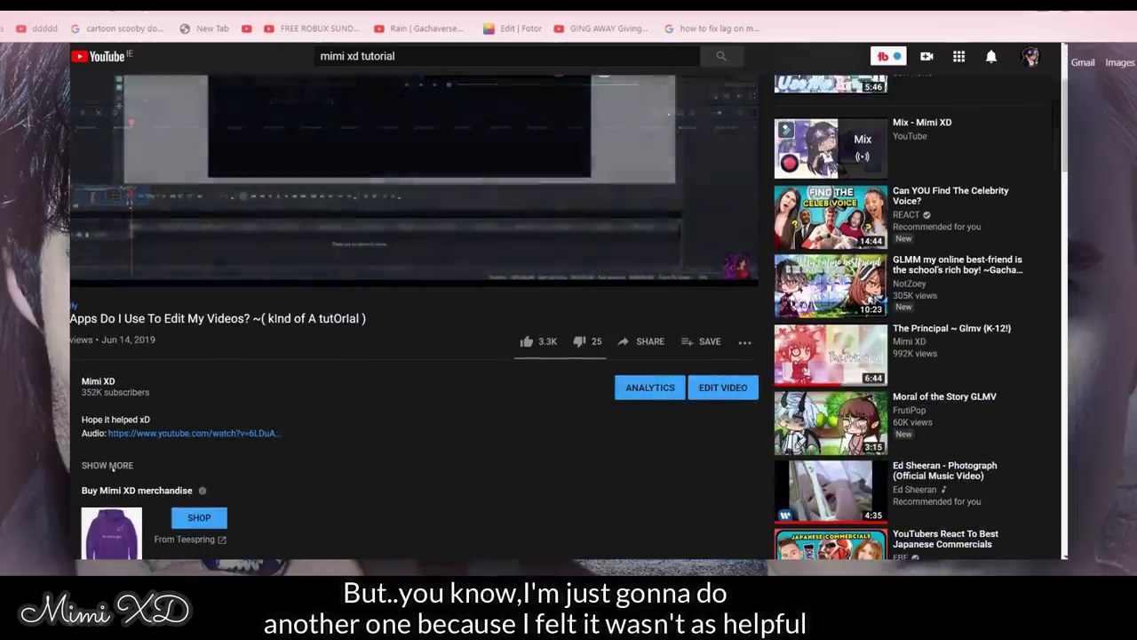
click(114, 464)
scroll(125, 458, down, 3)
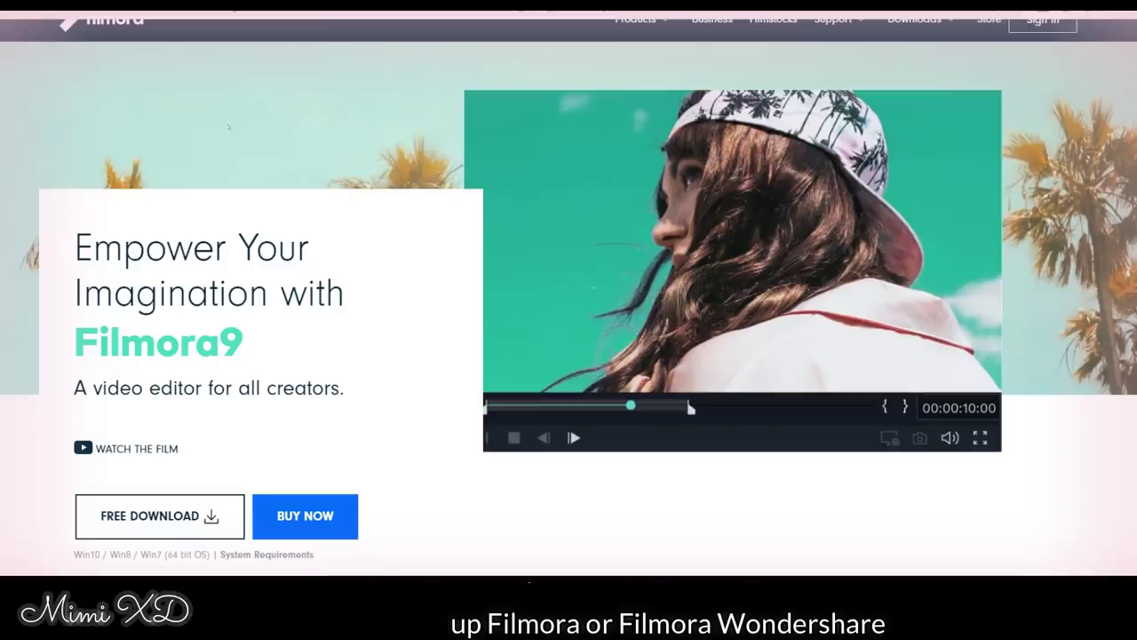
Look over the Filmora9 product page with its free download option.
scroll(290, 160, down, 2)
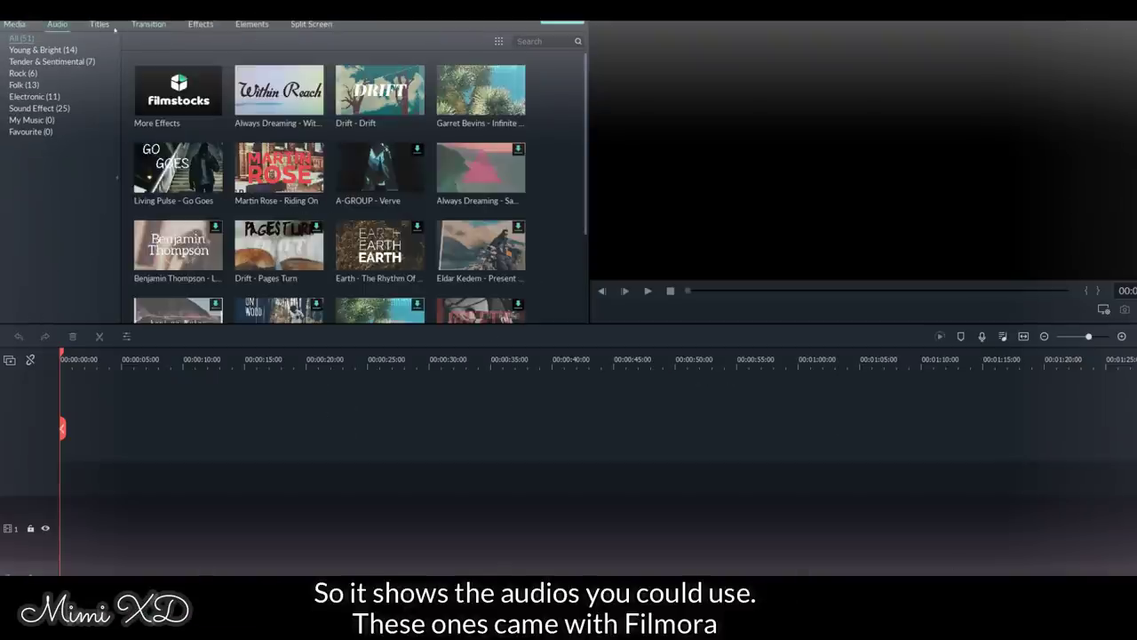
Browse the built-in music tracks in Filmora's audio library.
scroll(225, 161, down, 10)
scroll(226, 161, up, 3)
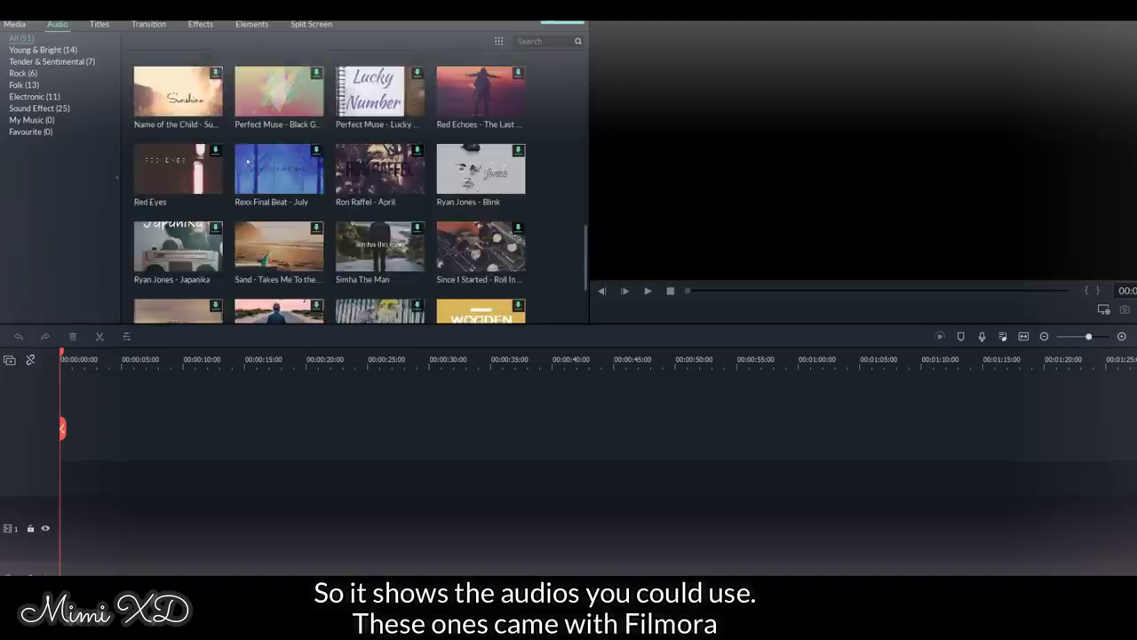
scroll(226, 161, down, 3)
scroll(225, 161, up, 3)
scroll(226, 160, down, 3)
scroll(226, 160, up, 10)
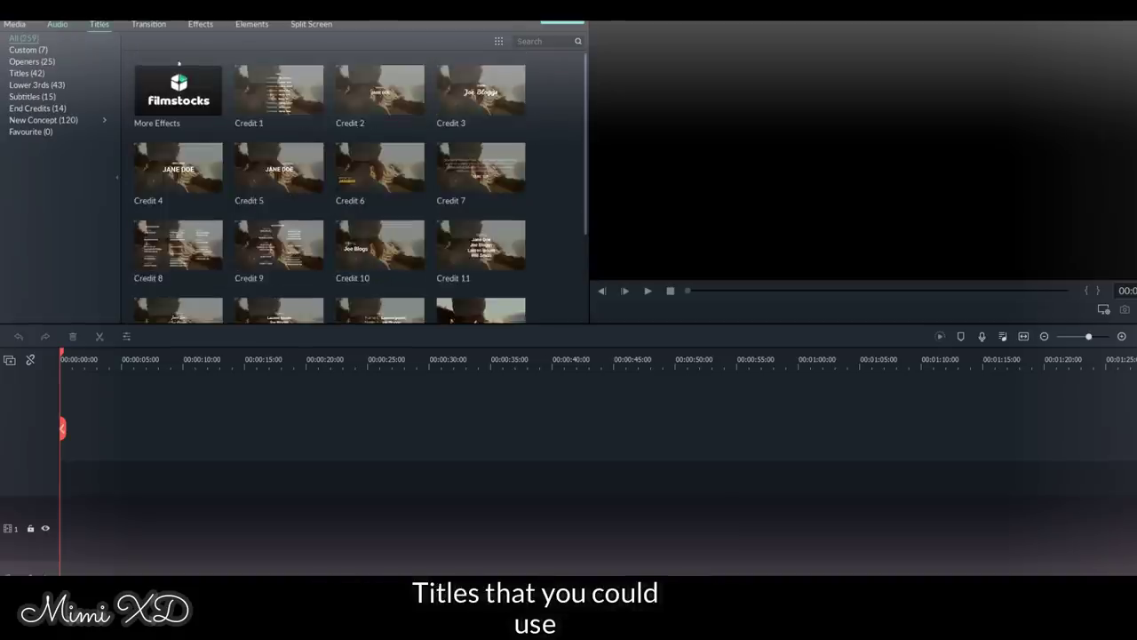
Browse the built-in titles, transitions, effects and elements available for the video.
scroll(329, 187, down, 15)
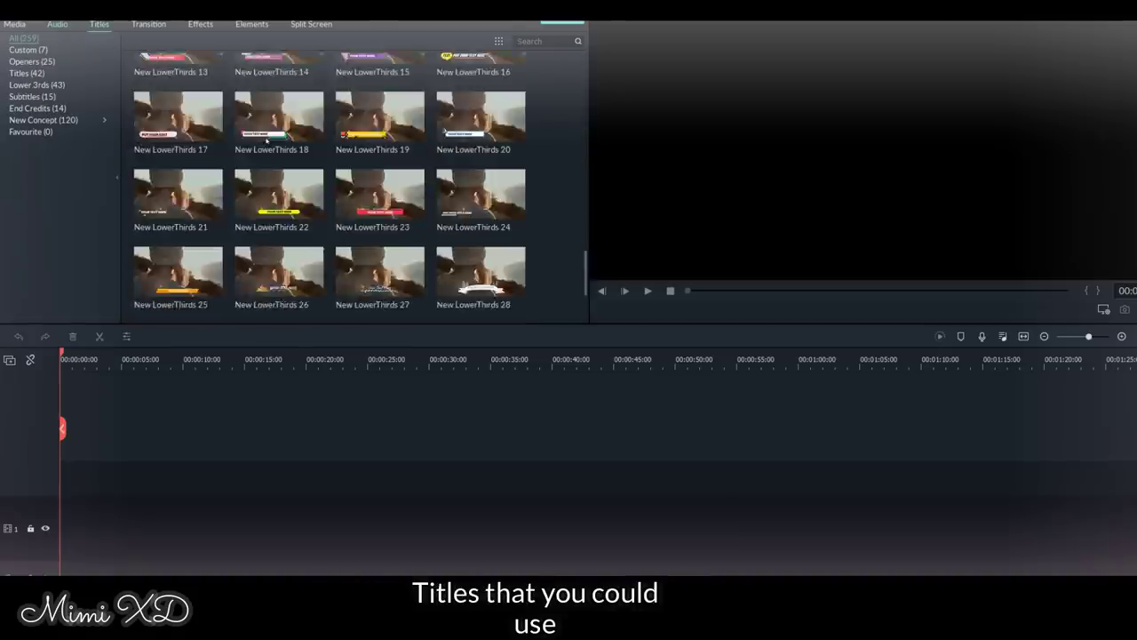
scroll(279, 116, down, 10)
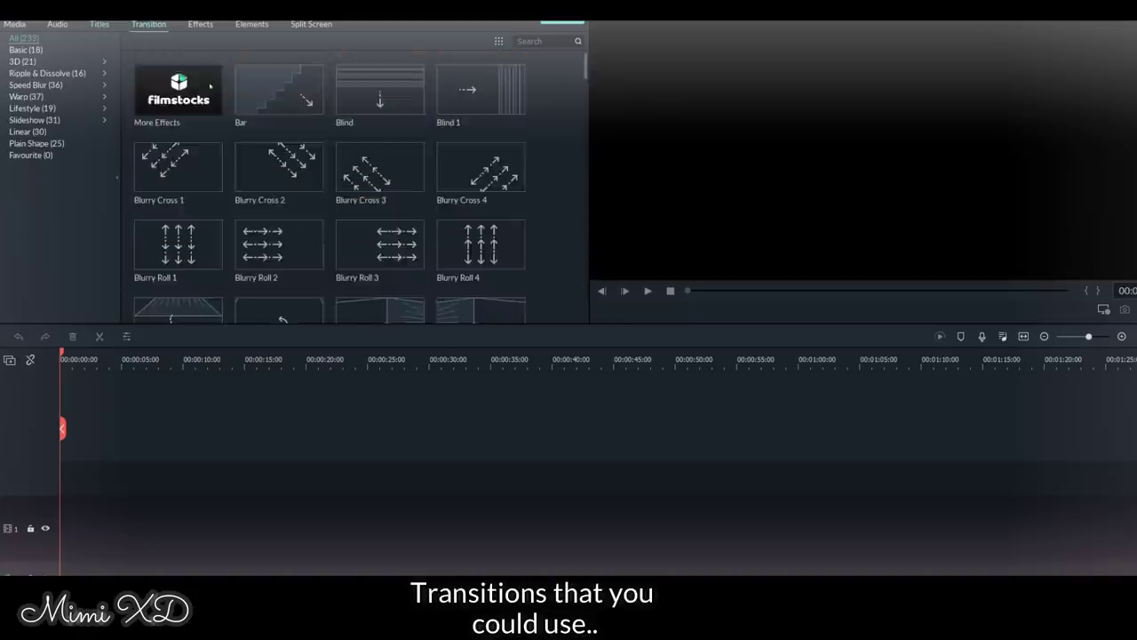
scroll(267, 160, down, 5)
scroll(267, 160, down, 15)
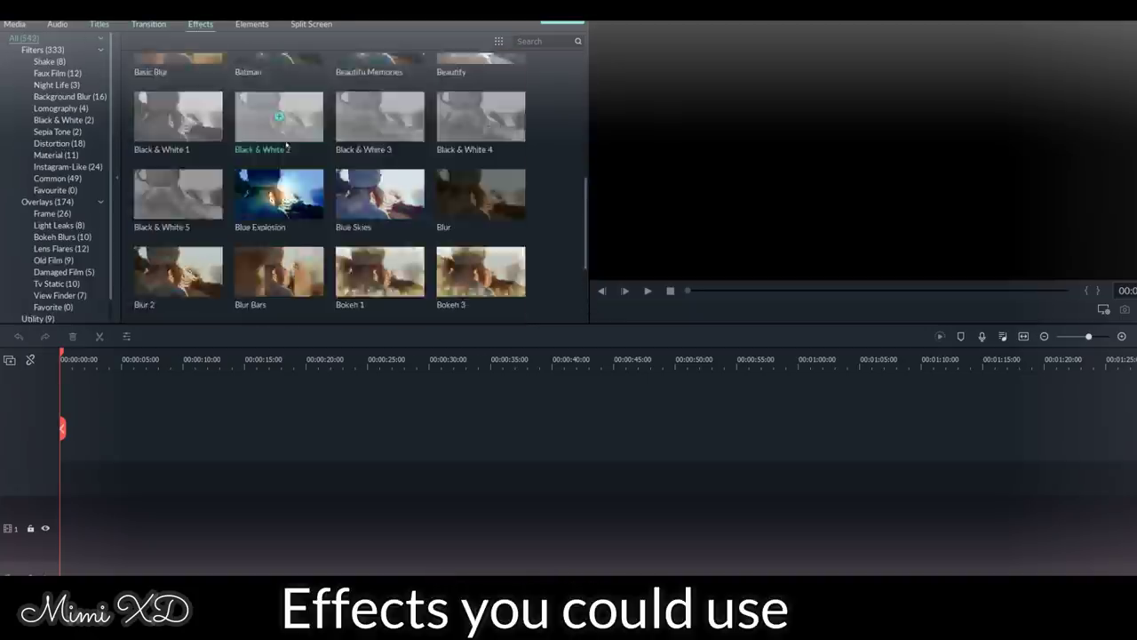
scroll(287, 144, down, 10)
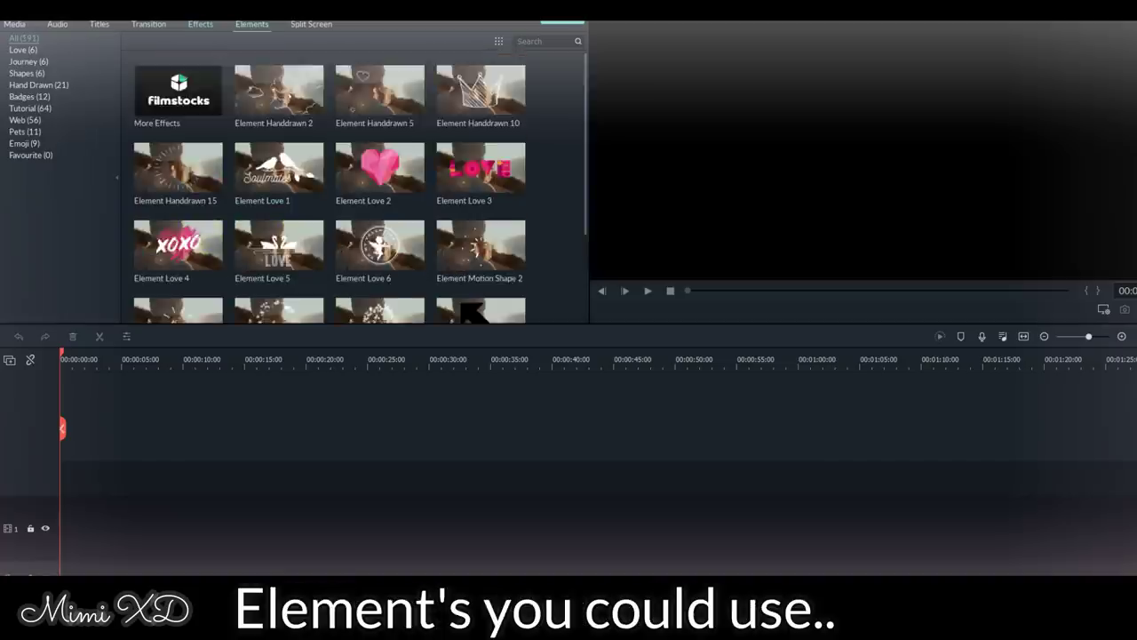
scroll(339, 168, down, 5)
scroll(338, 168, down, 10)
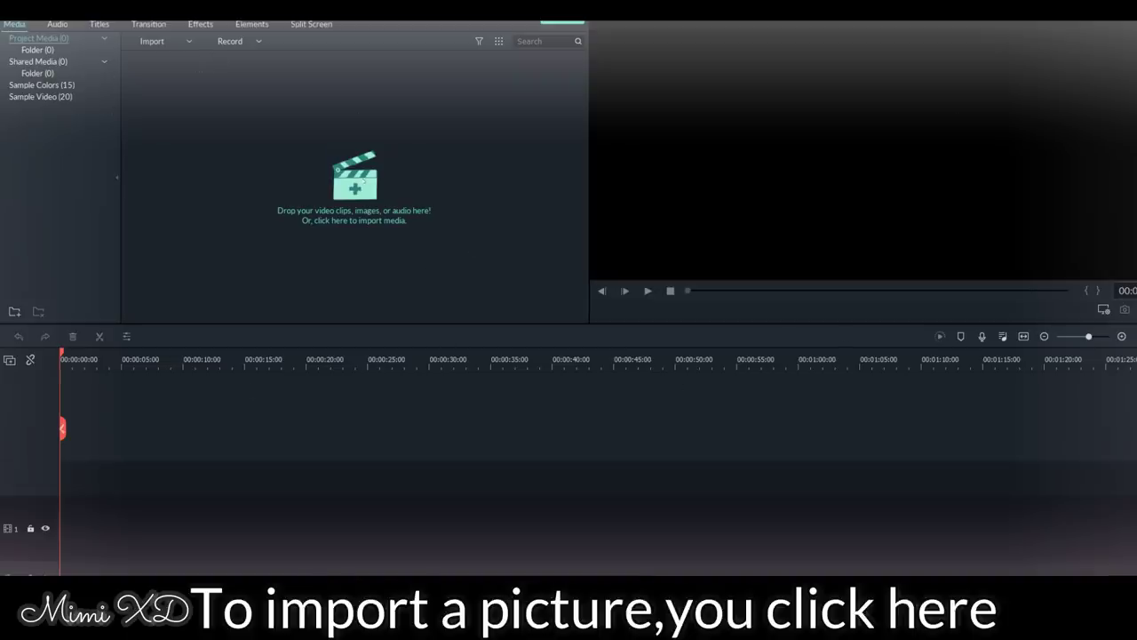
Start importing media and view the files in the Videos folder.
click(365, 182)
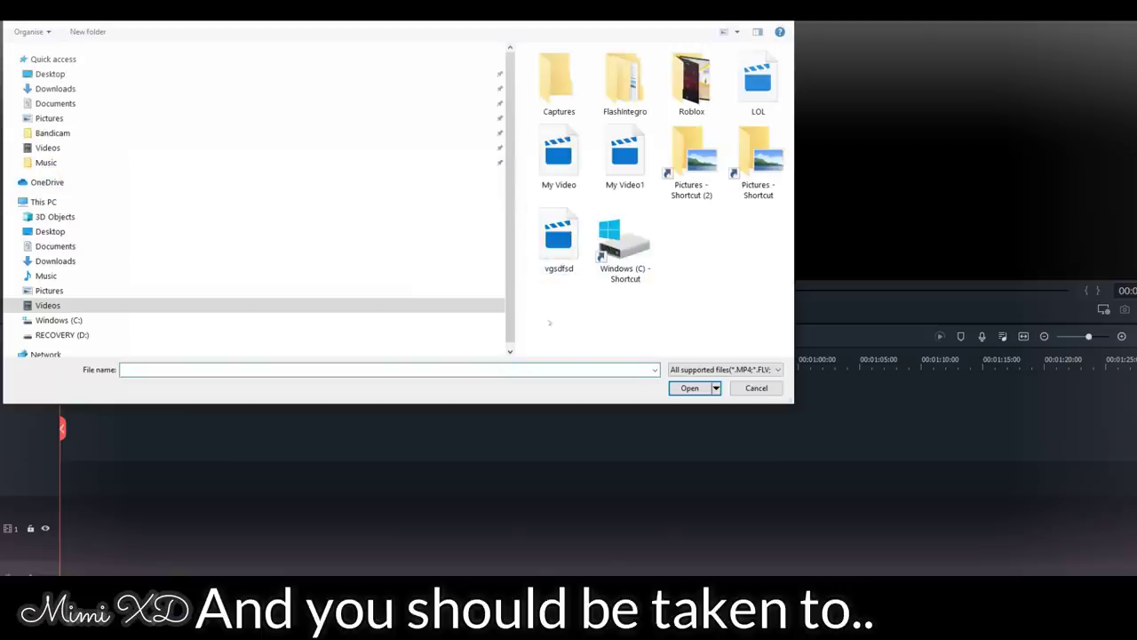
scroll(400, 225, down, 1)
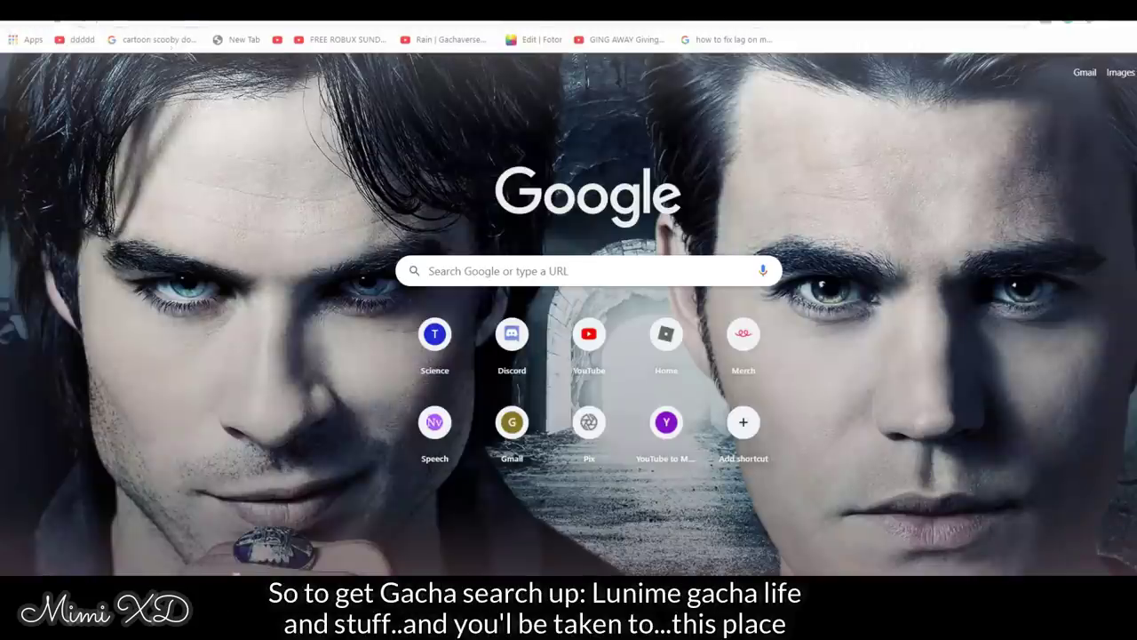
In the browser, look up "lunime", open the Gacha Life PC page on itch.io and review its download section.
text(lunime)
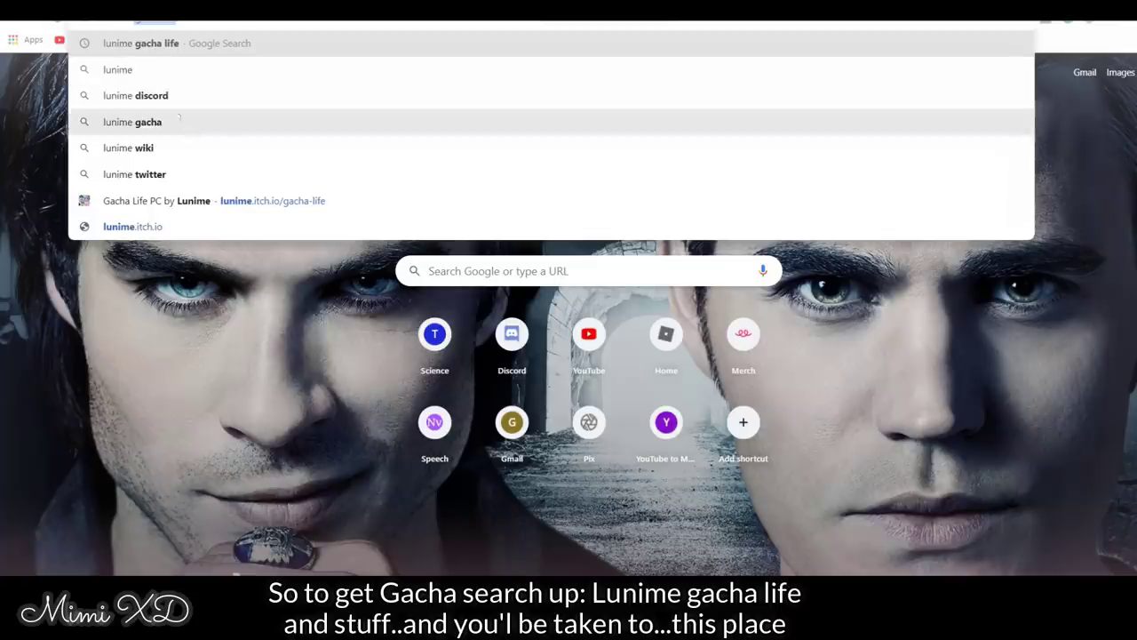
click(267, 201)
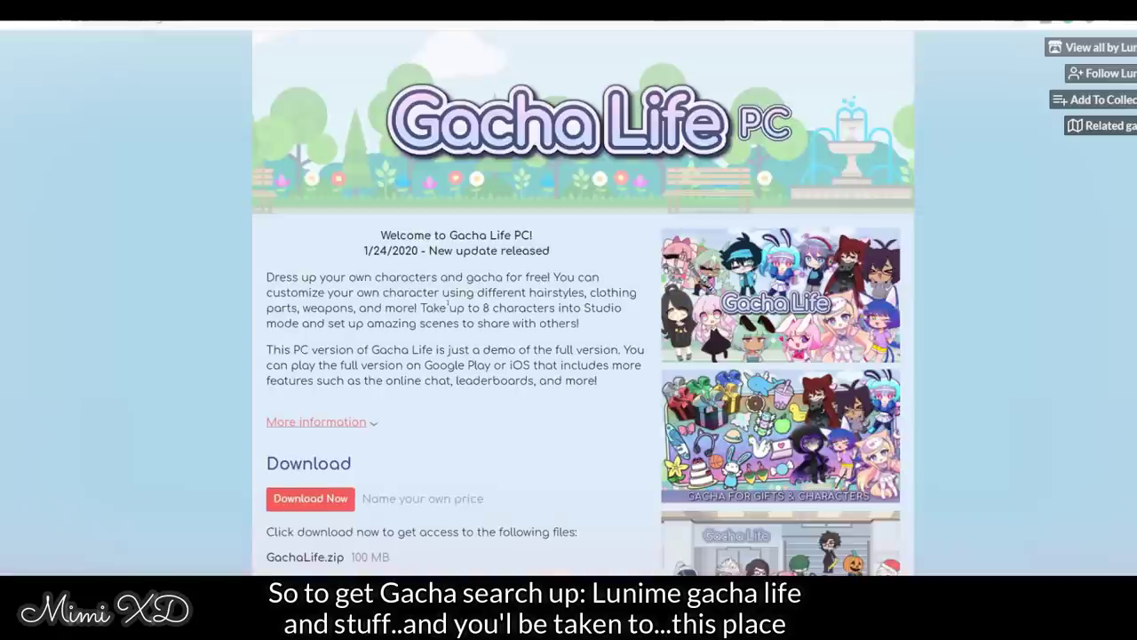
scroll(461, 313, down, 4)
scroll(355, 313, up, 2)
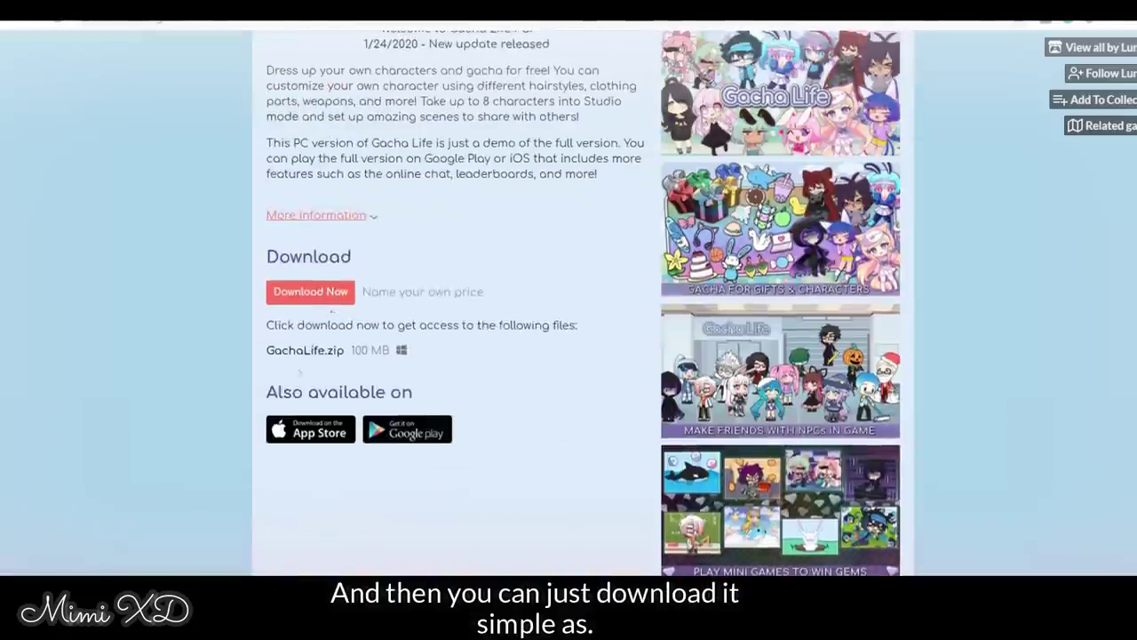
scroll(355, 354, up, 2)
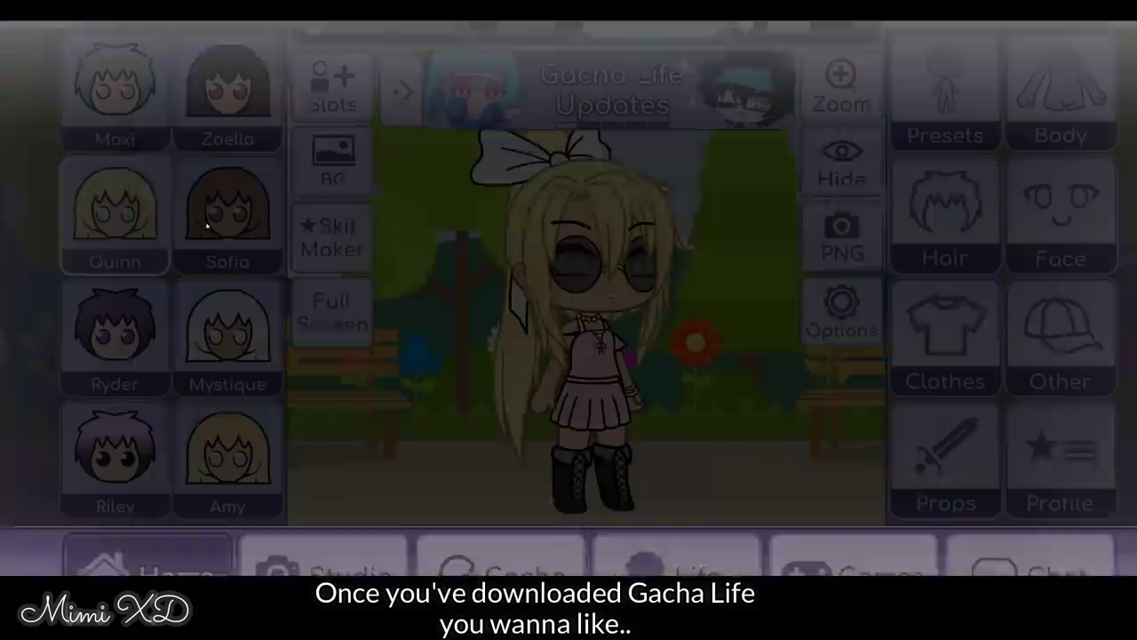
In Gacha Life, preview the characters one by one, including Maxi, Zoella, Quinn, Sofia, Mystique and Amy.
click(114, 89)
click(228, 89)
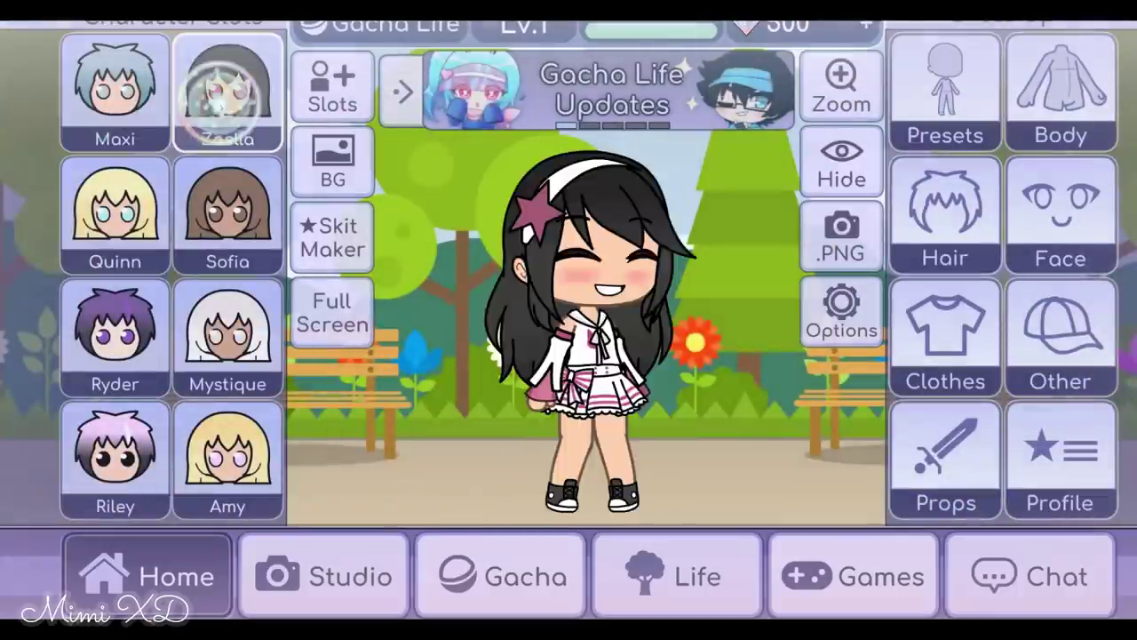
click(114, 209)
click(228, 211)
click(228, 336)
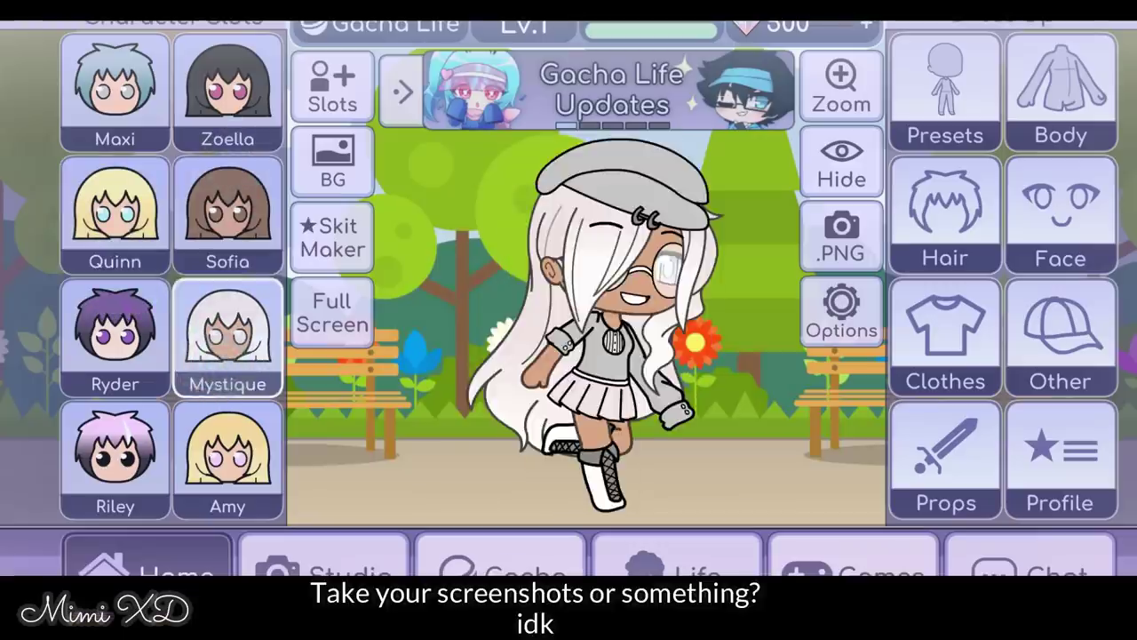
click(228, 458)
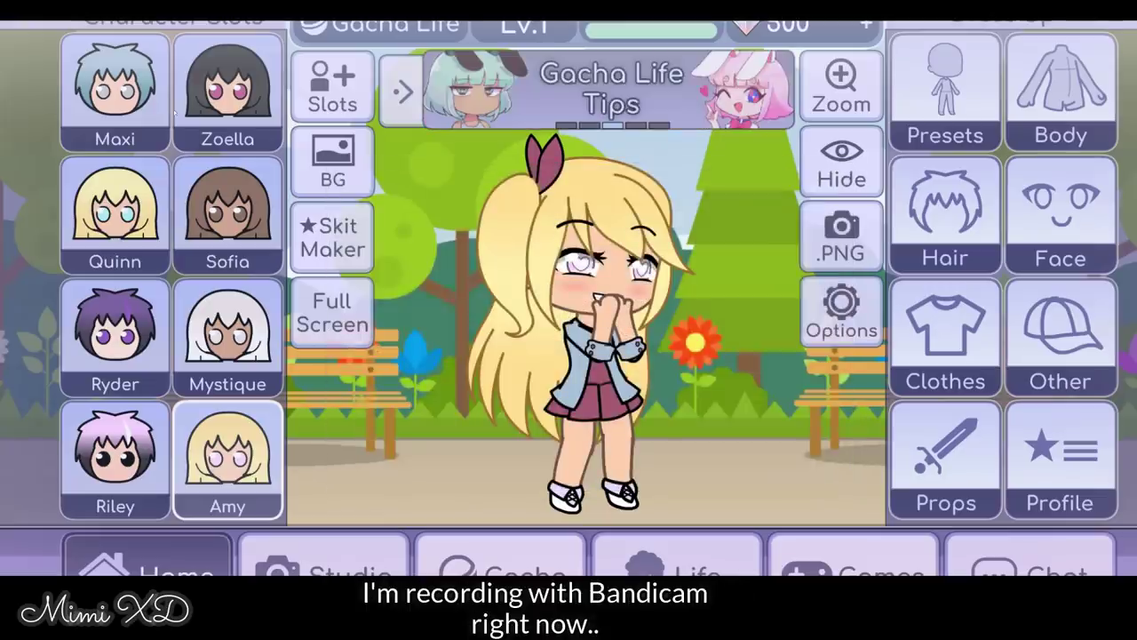
click(71, 116)
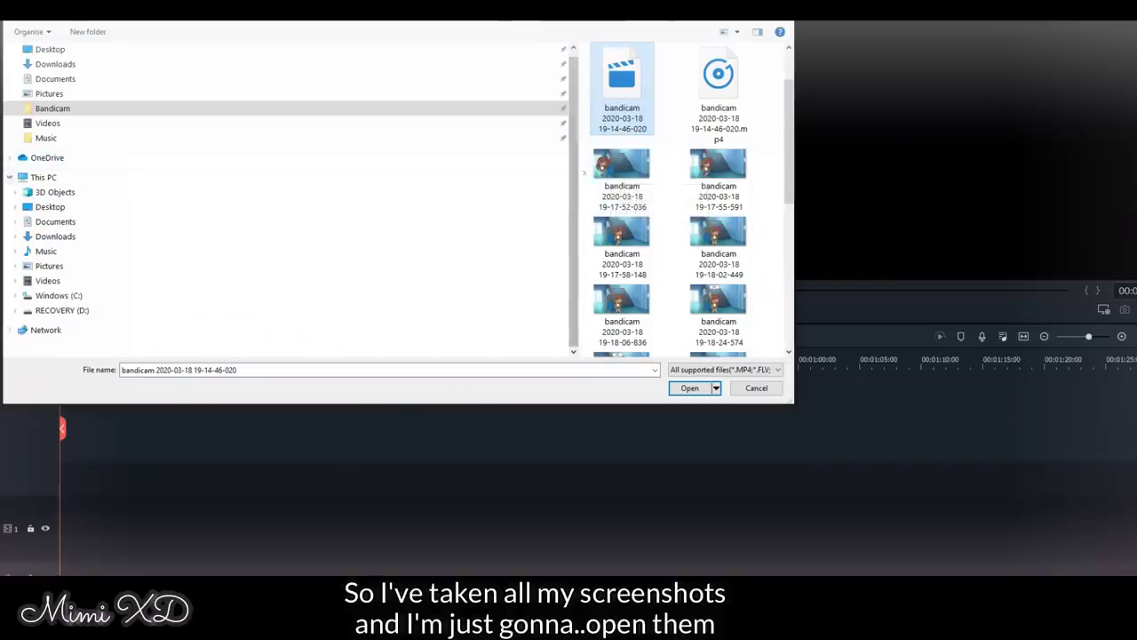
Import all the Gacha Life screenshots from the Bandicam folder into the Filmora project media.
drag(586, 149, 762, 356)
click(692, 389)
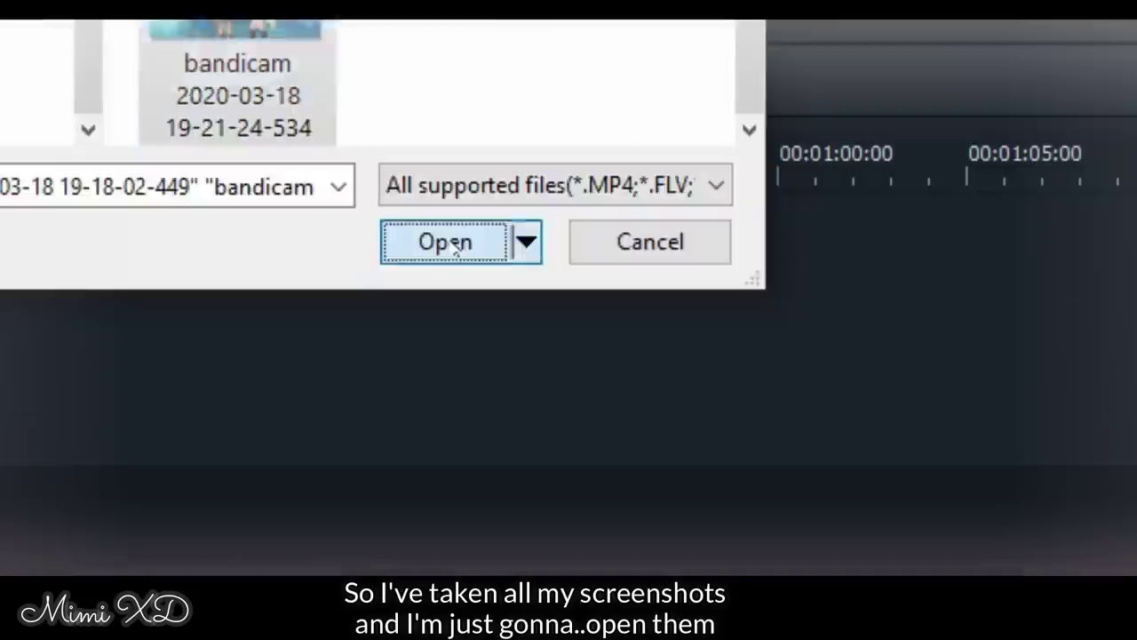
click(448, 243)
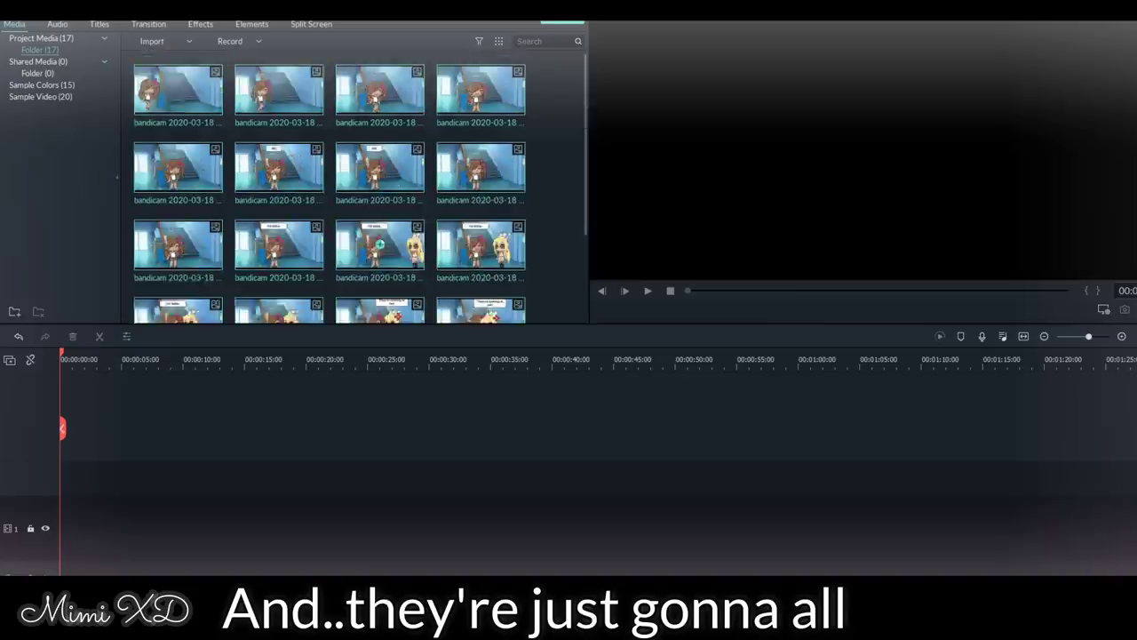
scroll(315, 146, up, 3)
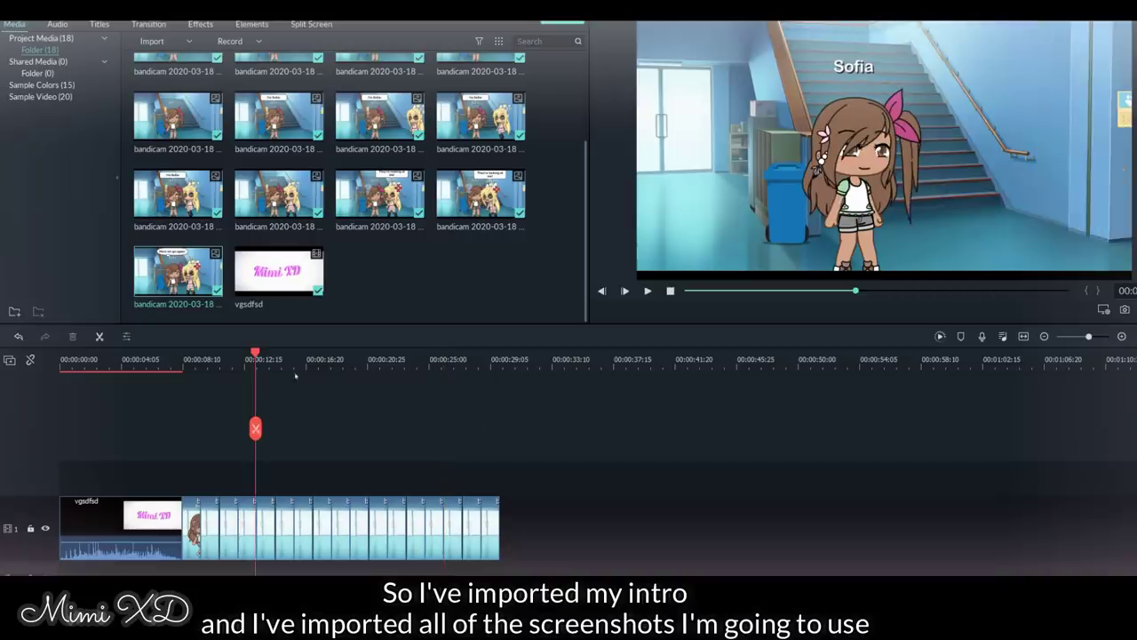
Select all the screenshot clips on the timeline and remove the black bars from their frames.
scroll(452, 389, up, 3)
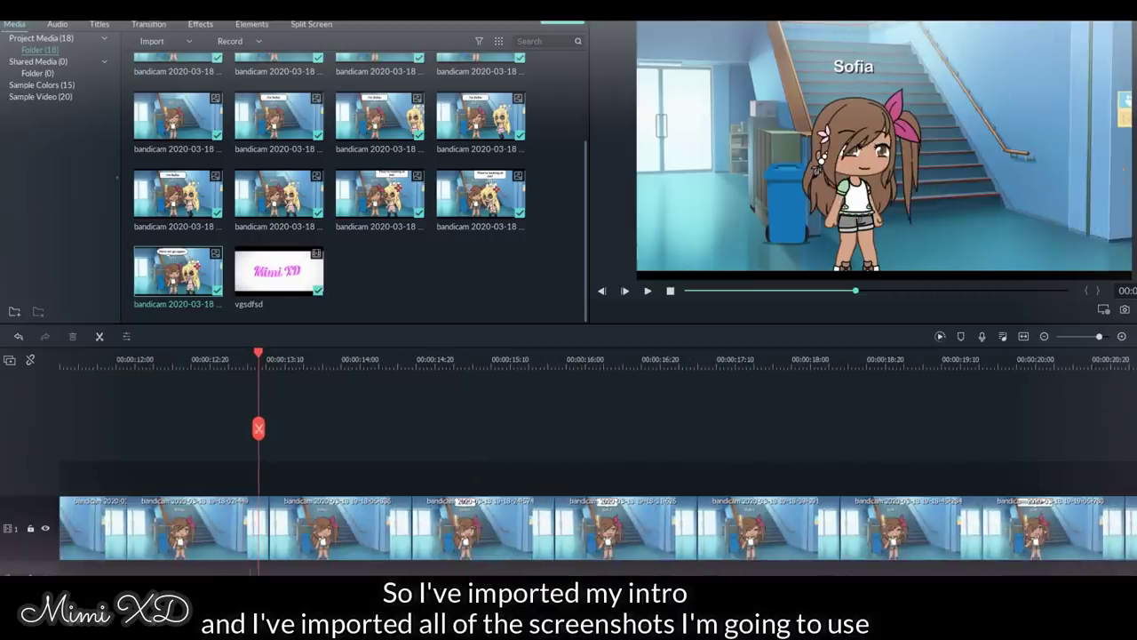
scroll(366, 377, down, 6)
scroll(366, 376, up, 5)
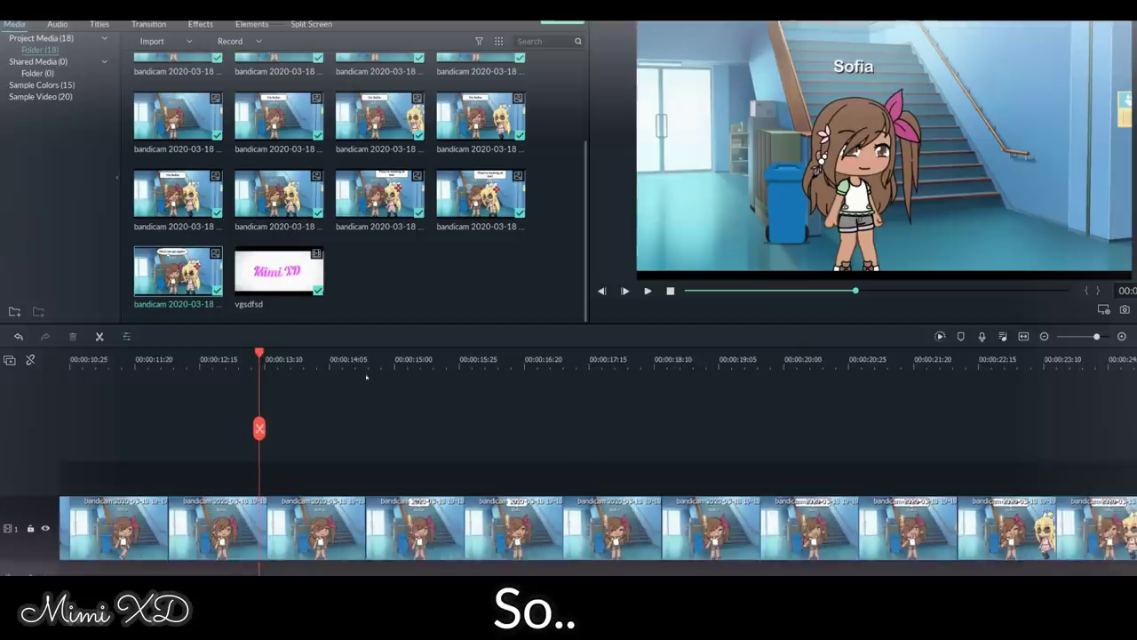
scroll(316, 357, down, 3)
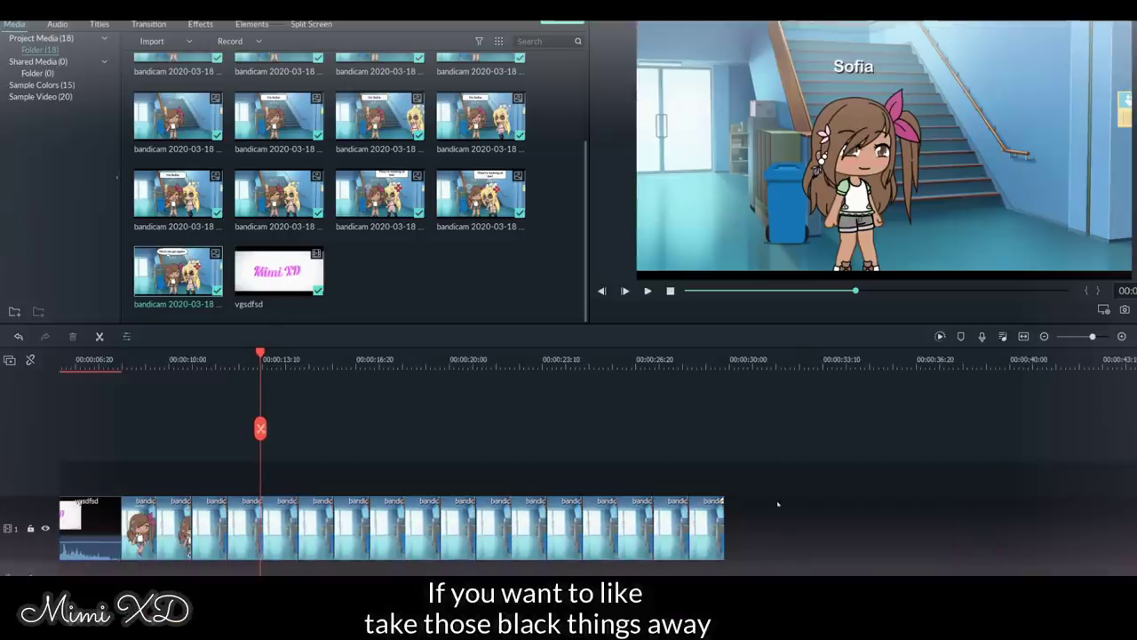
drag(783, 515, 670, 431)
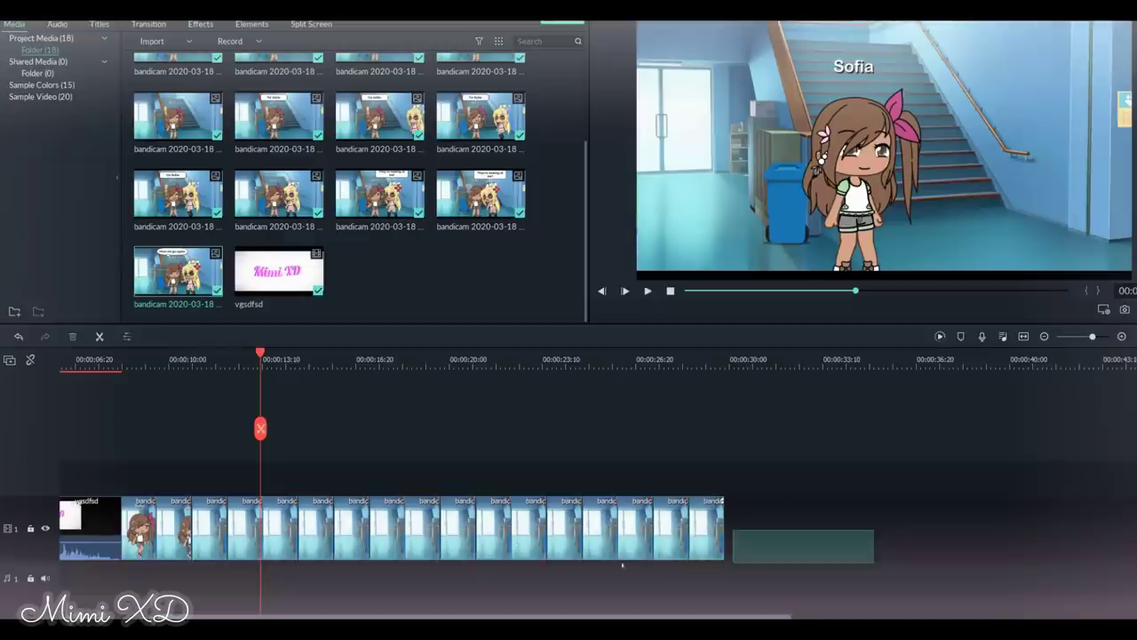
right_click(156, 531)
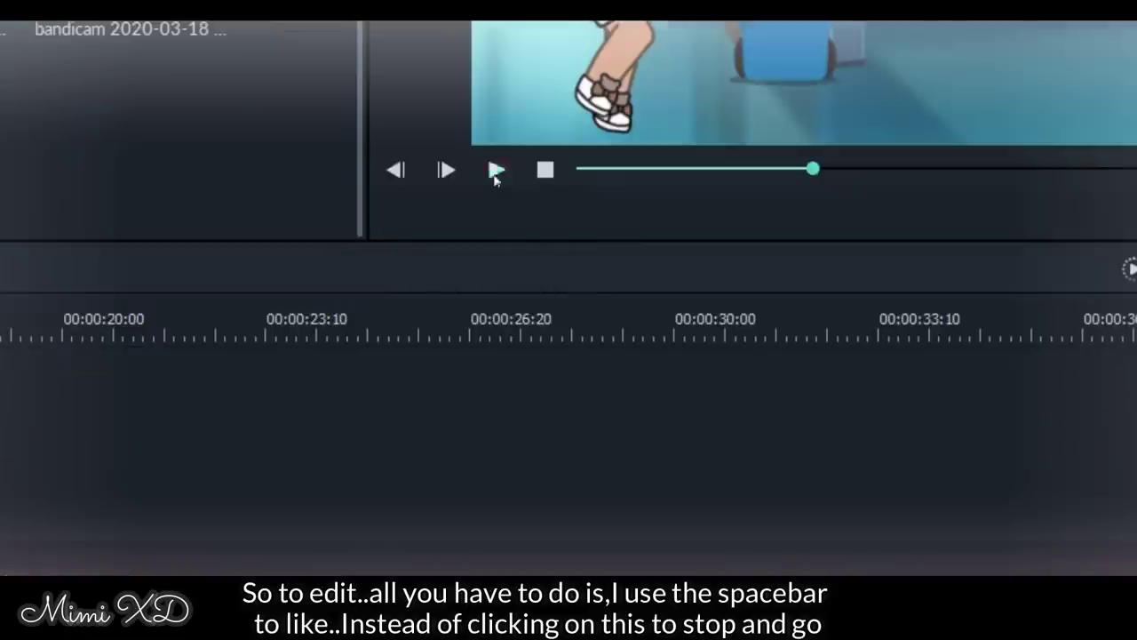
Play and pause the timeline preview over the first screenshot clips.
click(646, 293)
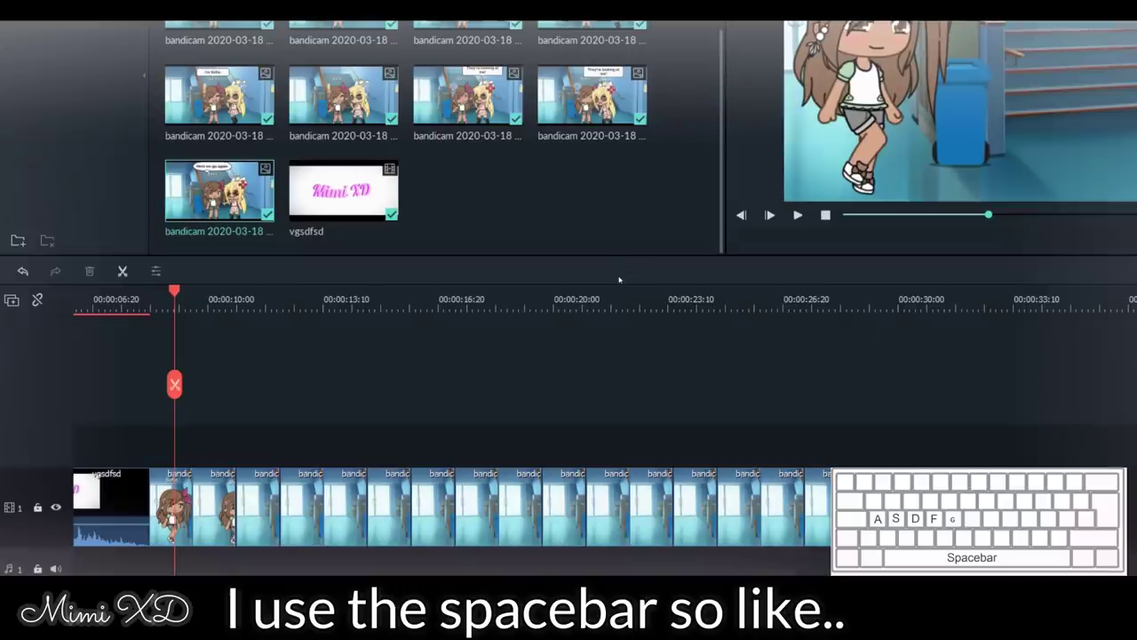
key(space)
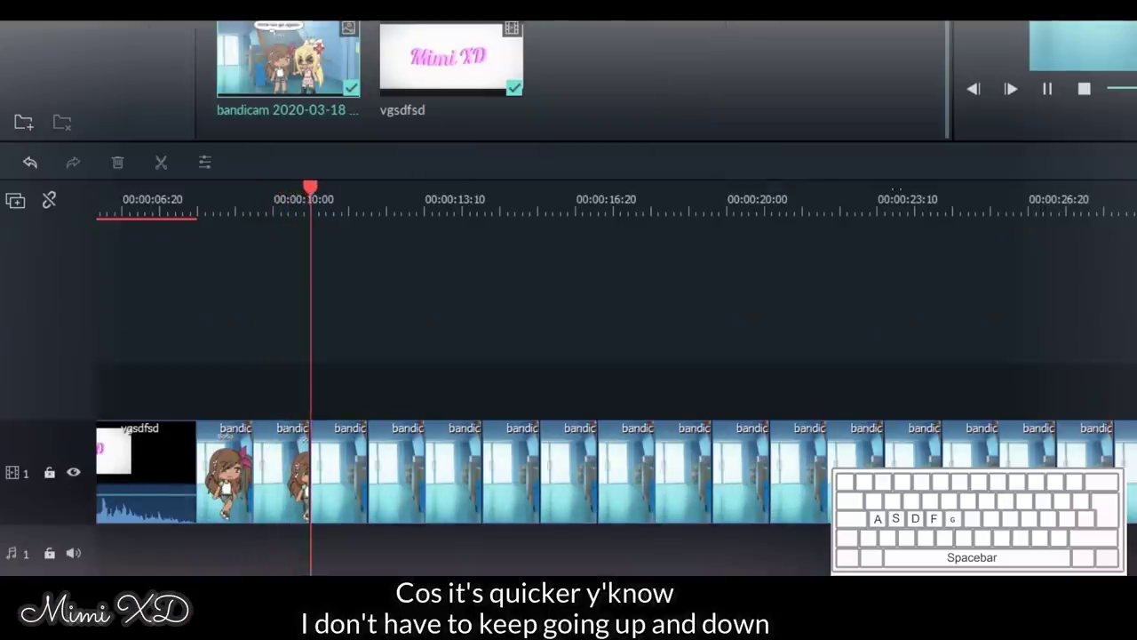
key(space)
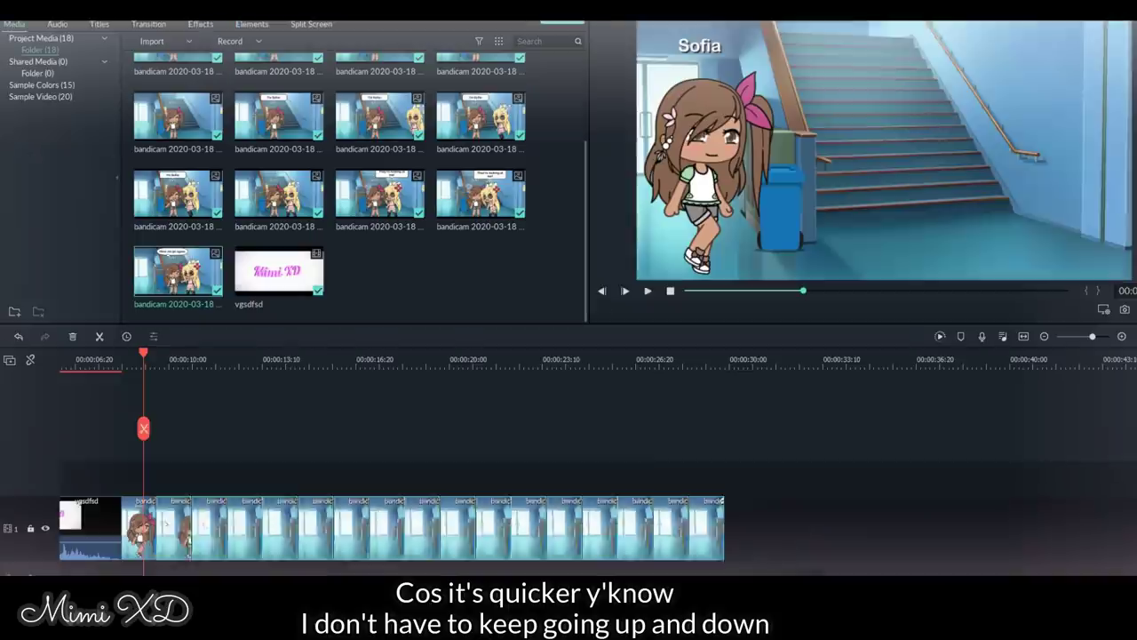
Lengthen the first screenshot clip to end at about 15 seconds and play it back from just before its start.
drag(162, 524, 327, 510)
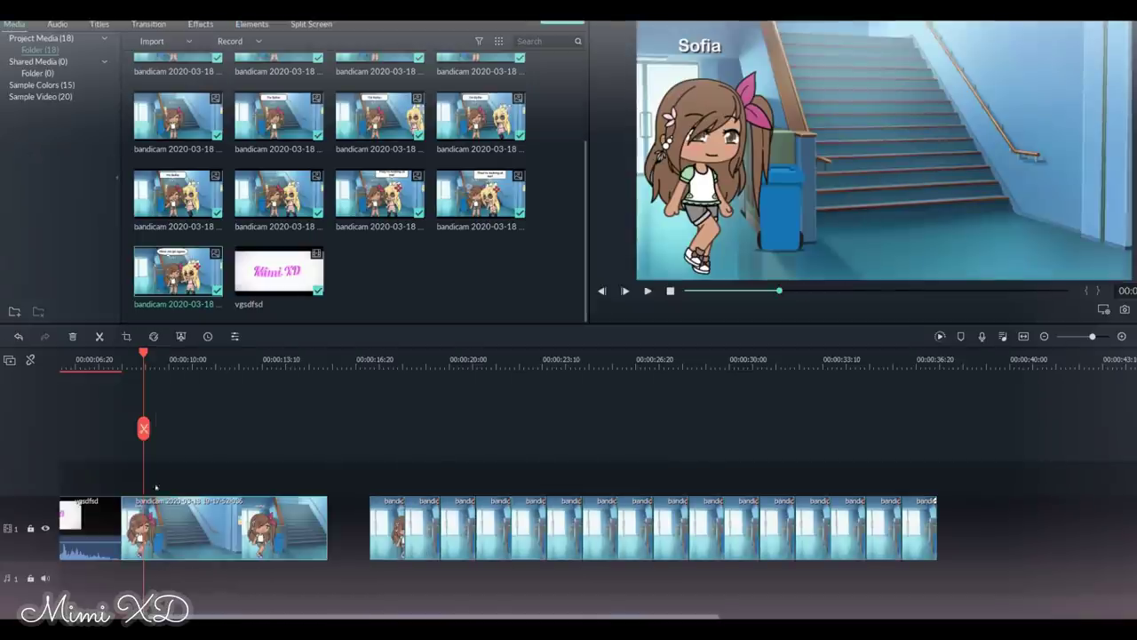
drag(144, 354, 95, 353)
key(space)
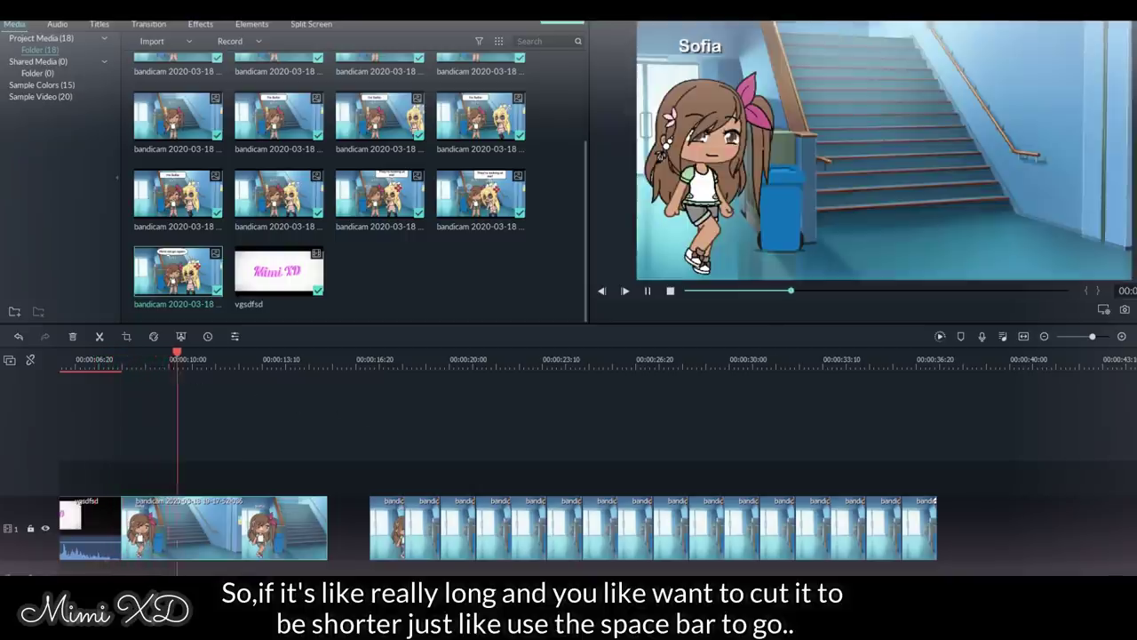
key(space)
click(110, 427)
key(space)
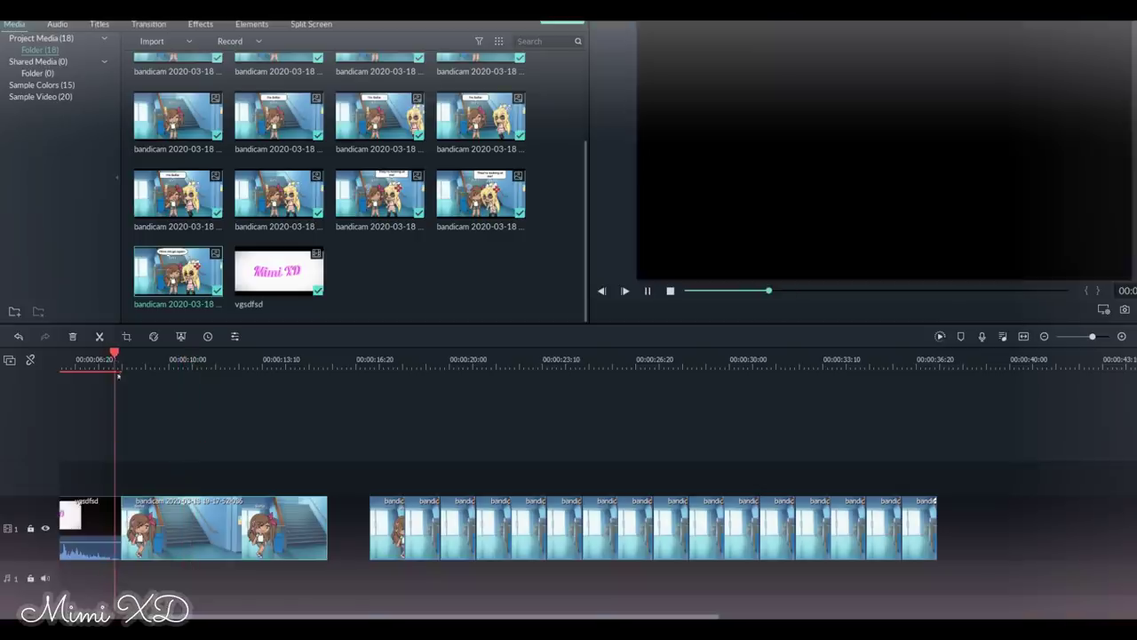
key(space)
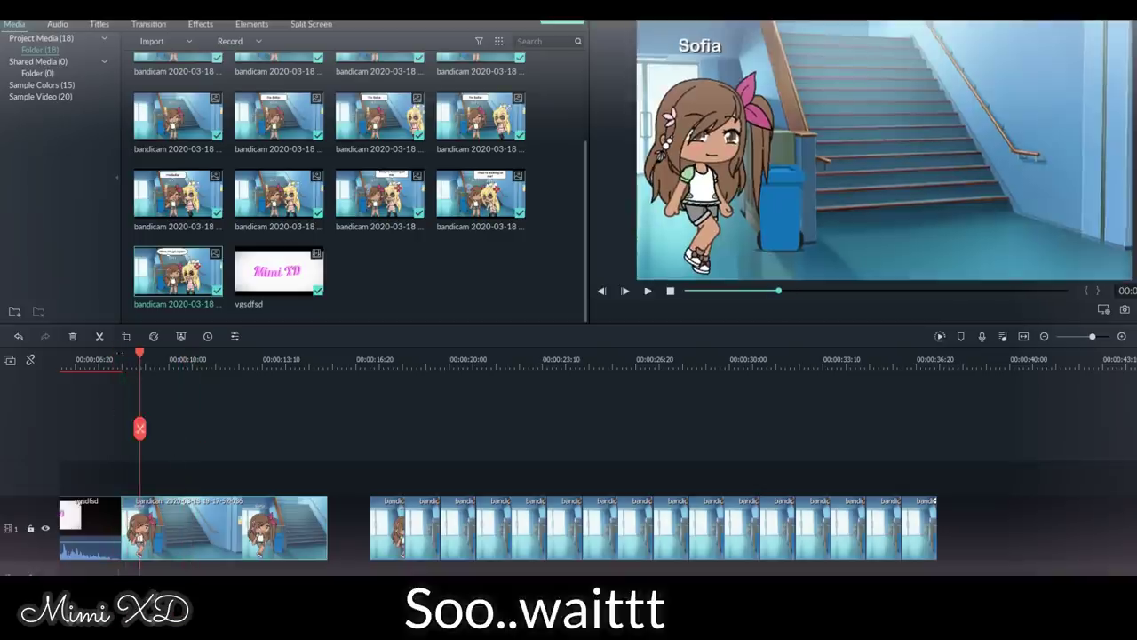
Play briefly from the start of the first screenshot clip, split it at the pause point, and undo the split.
click(119, 355)
key(space)
key(space)
right_click(158, 516)
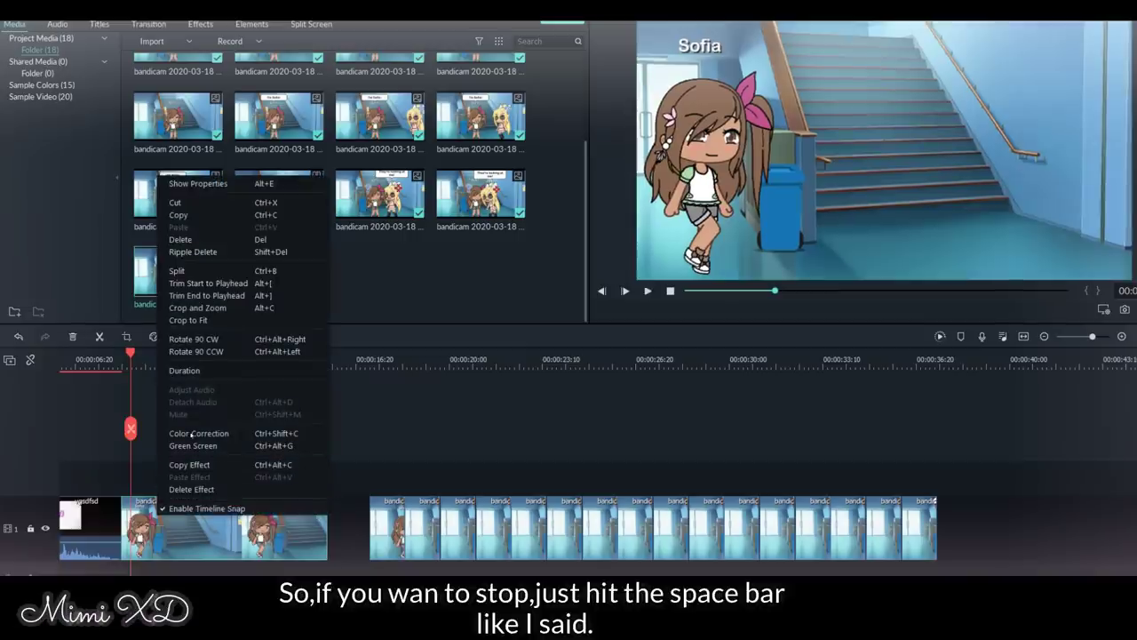
click(188, 271)
drag(210, 513, 177, 536)
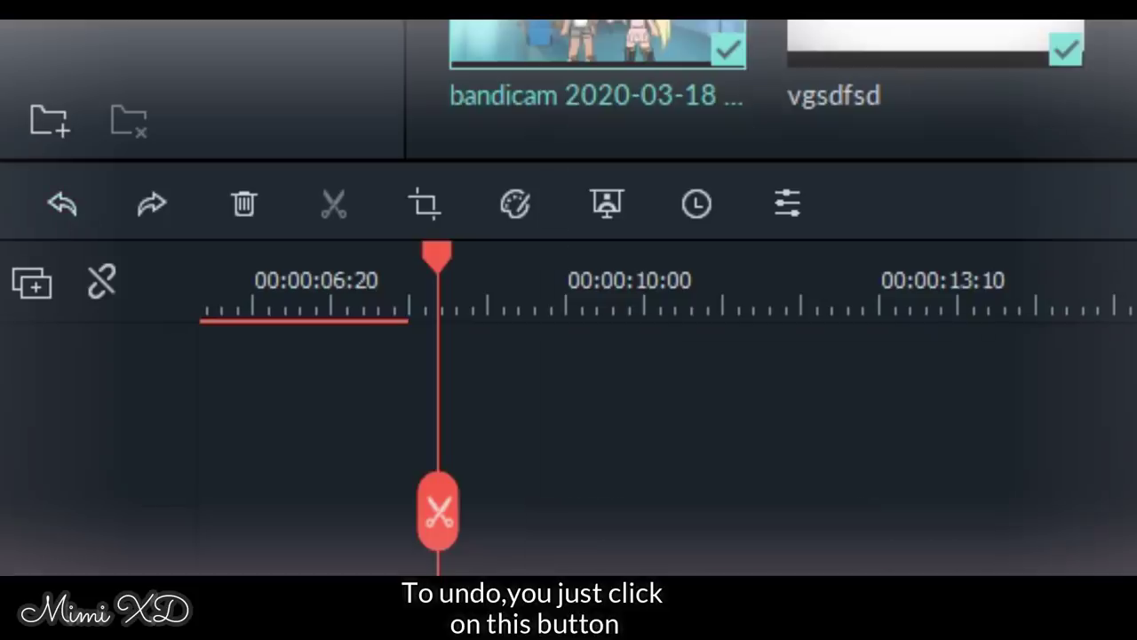
right_click(160, 521)
click(62, 203)
Try trimming the first screenshot clip's start to the playhead, undo it, and try trimming its end to the playhead.
right_click(200, 521)
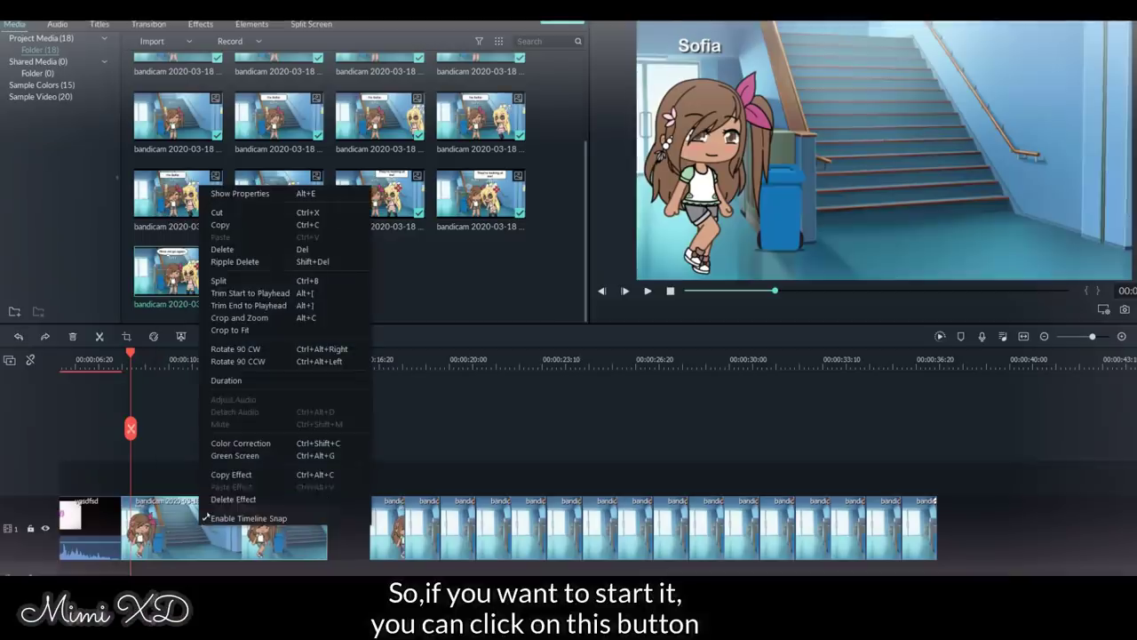
click(249, 294)
click(18, 336)
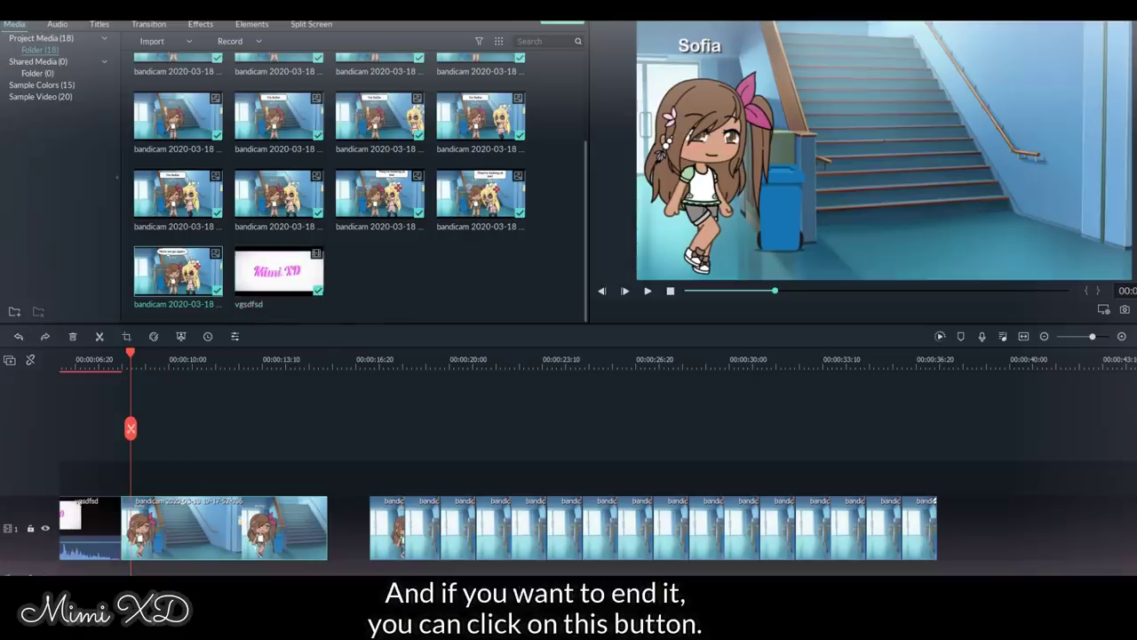
right_click(247, 528)
click(275, 308)
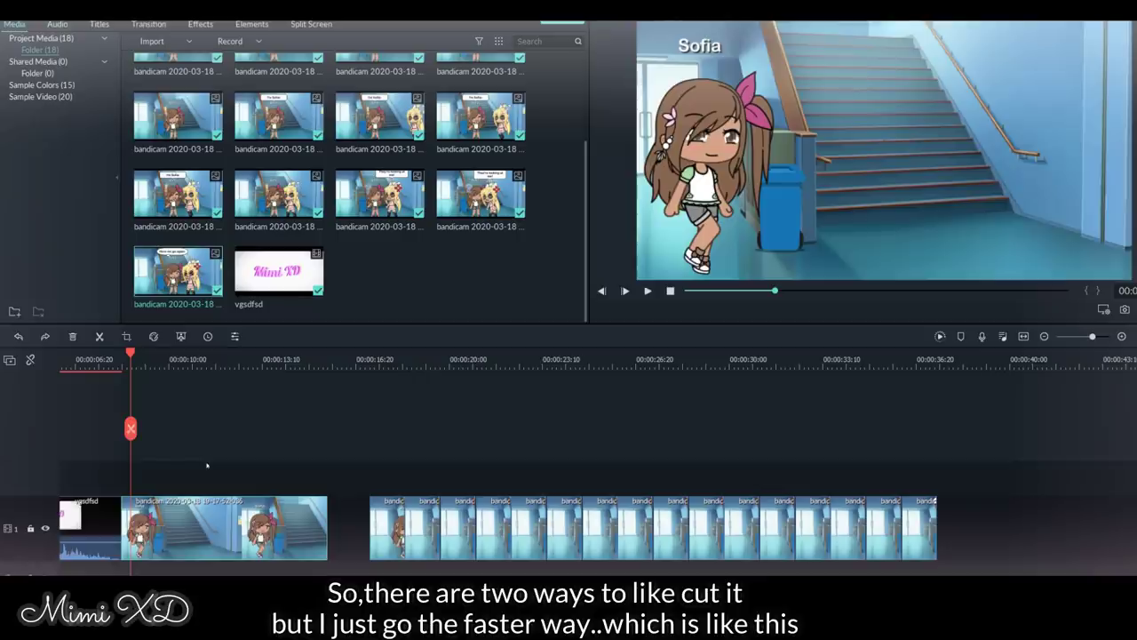
Play briefly into the first screenshot clip, pause at about 8 seconds, and trim the clip's end to the playhead.
click(123, 359)
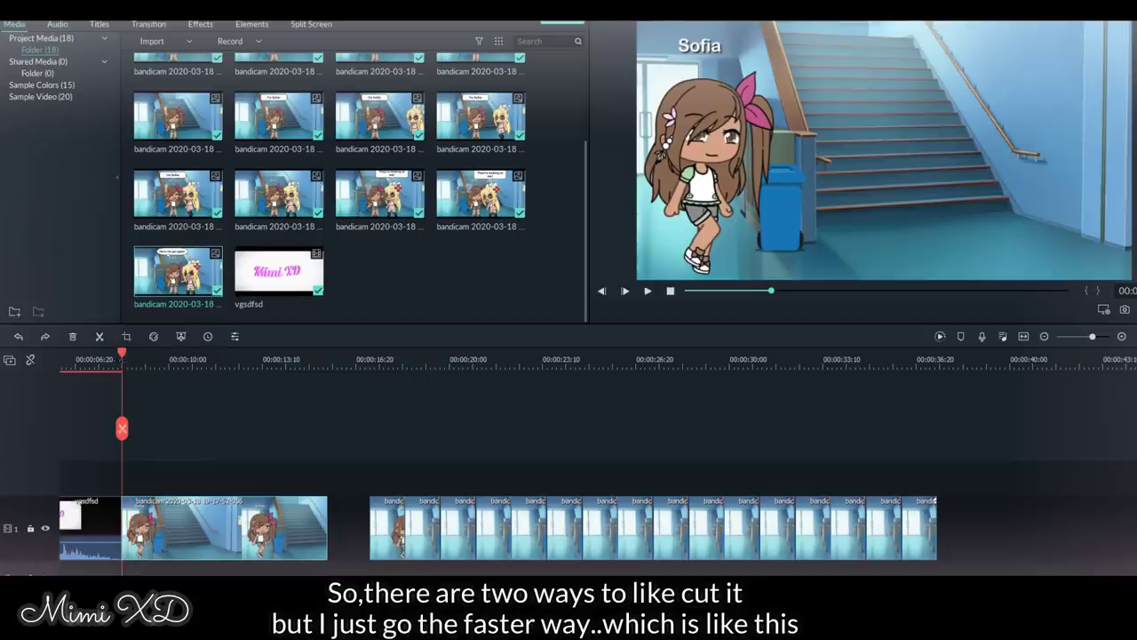
click(116, 363)
key(space)
key(space)
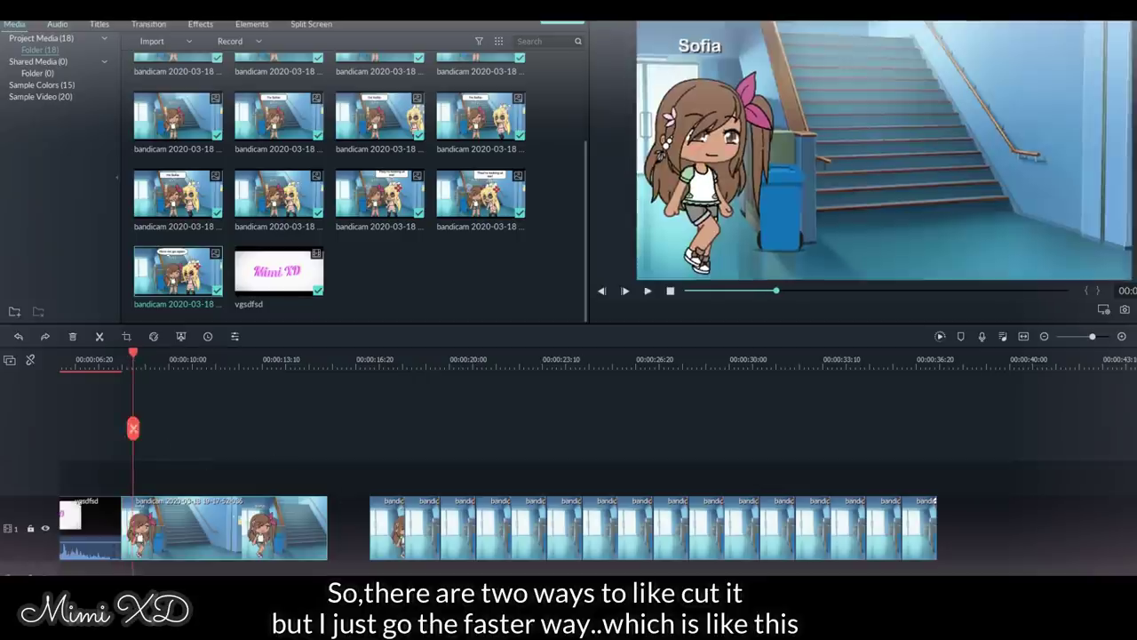
right_click(189, 524)
click(231, 296)
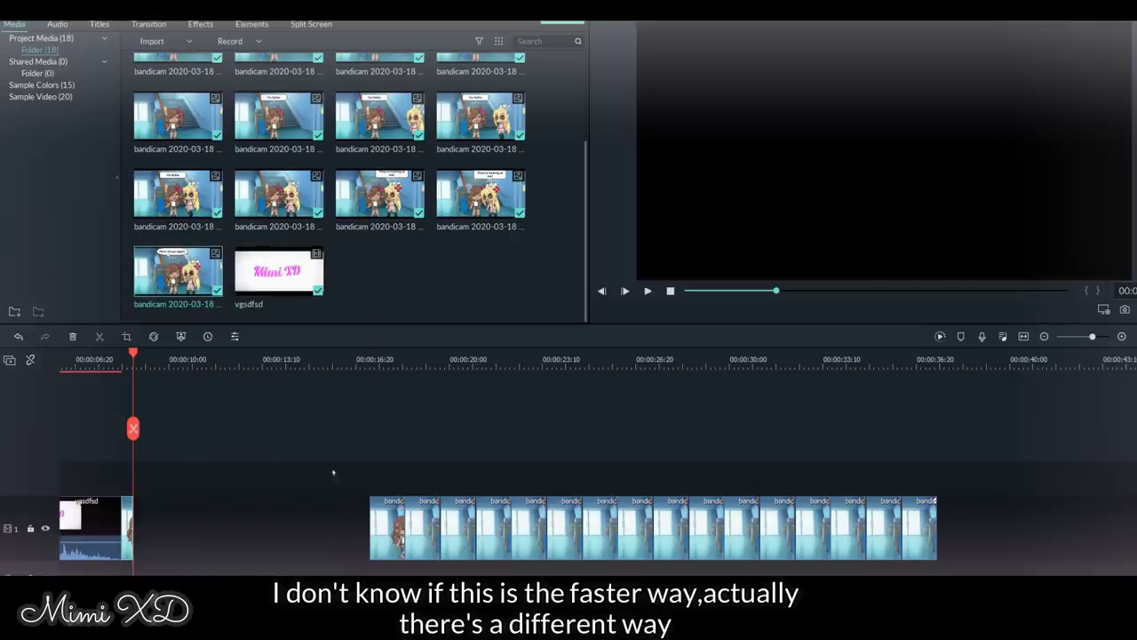
click(120, 359)
click(166, 517)
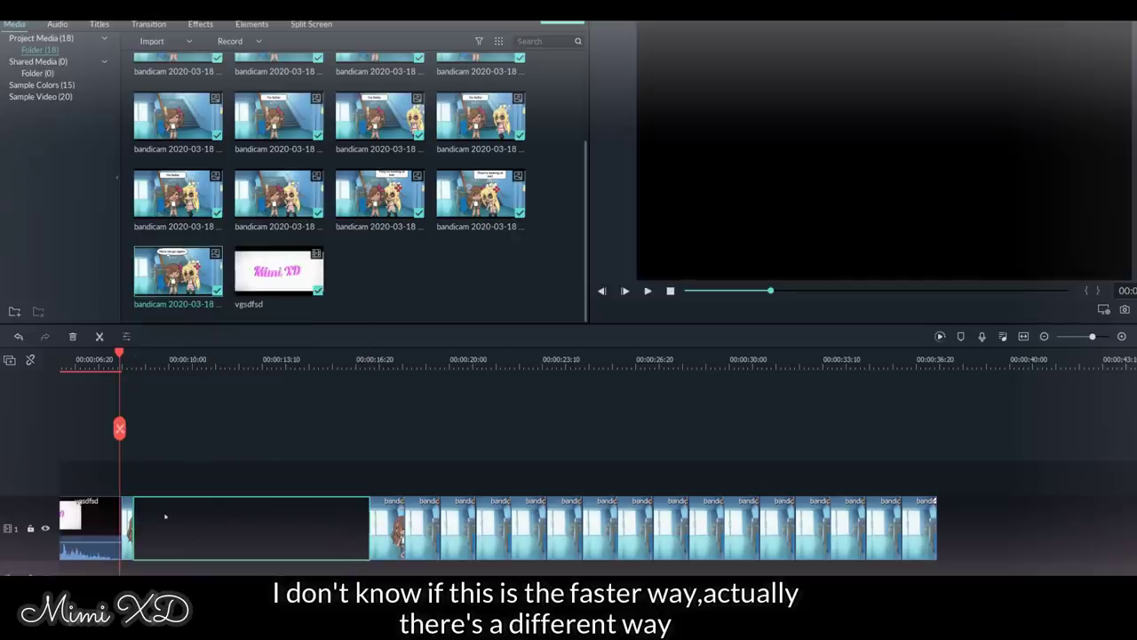
right_click(167, 518)
mouse_move(390, 524)
mouse_down()
mouse_move(316, 522)
mouse_move(388, 532)
mouse_up()
Try shortening the clips after the gap by playing, pausing and moving each following clip onto the current one at the playhead.
click(330, 358)
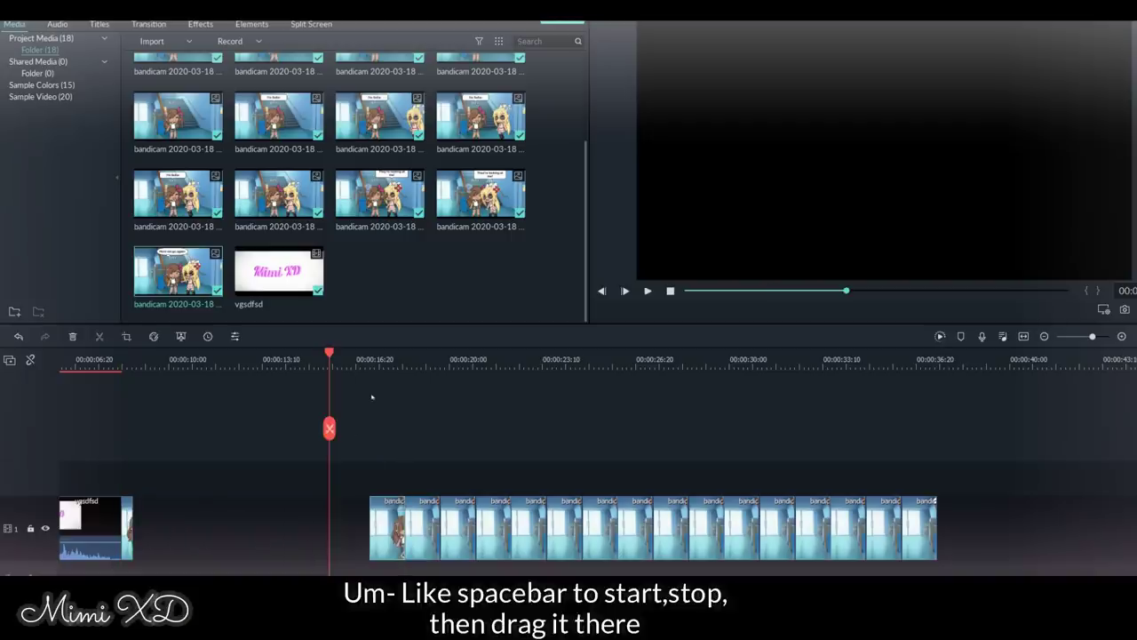
click(362, 359)
key(space)
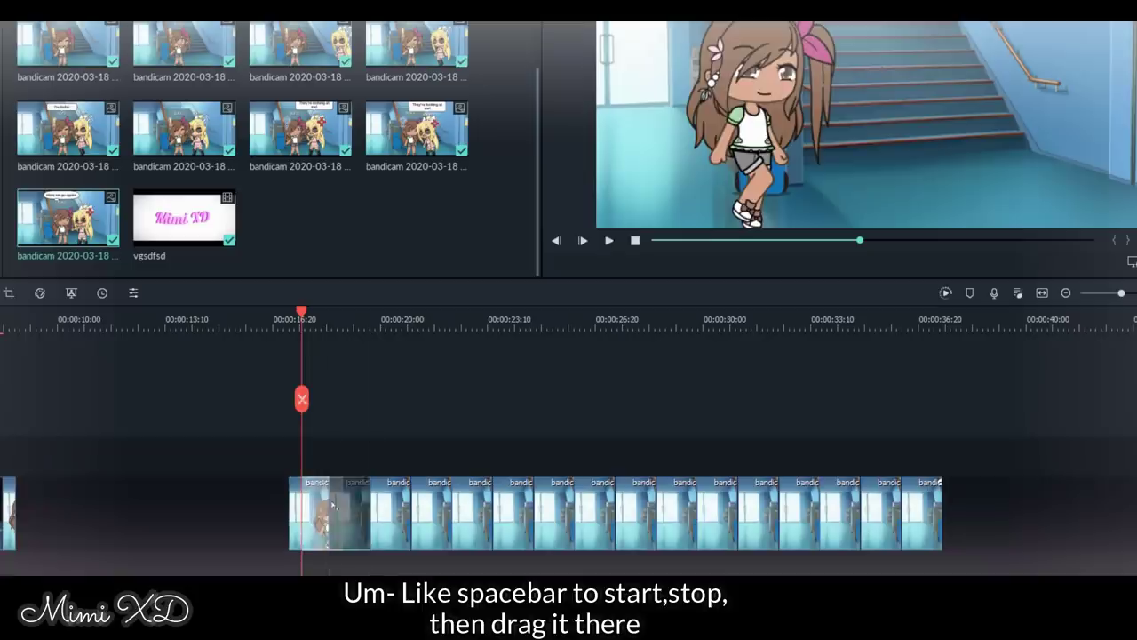
key(space)
drag(301, 346, 286, 346)
key(space)
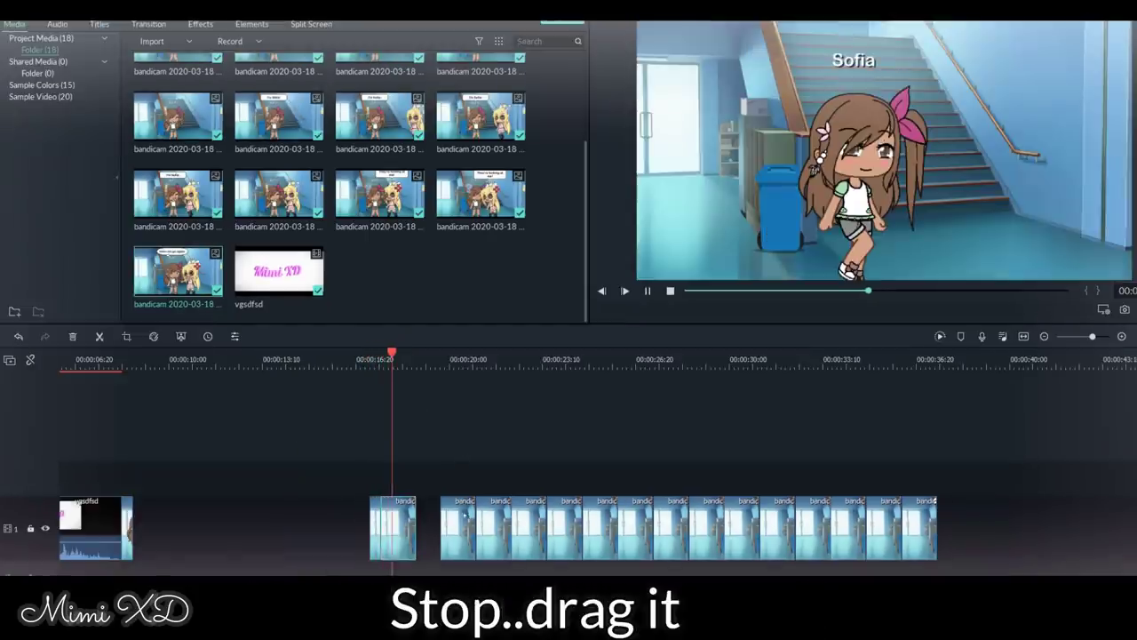
key(space)
drag(459, 525, 412, 522)
key(space)
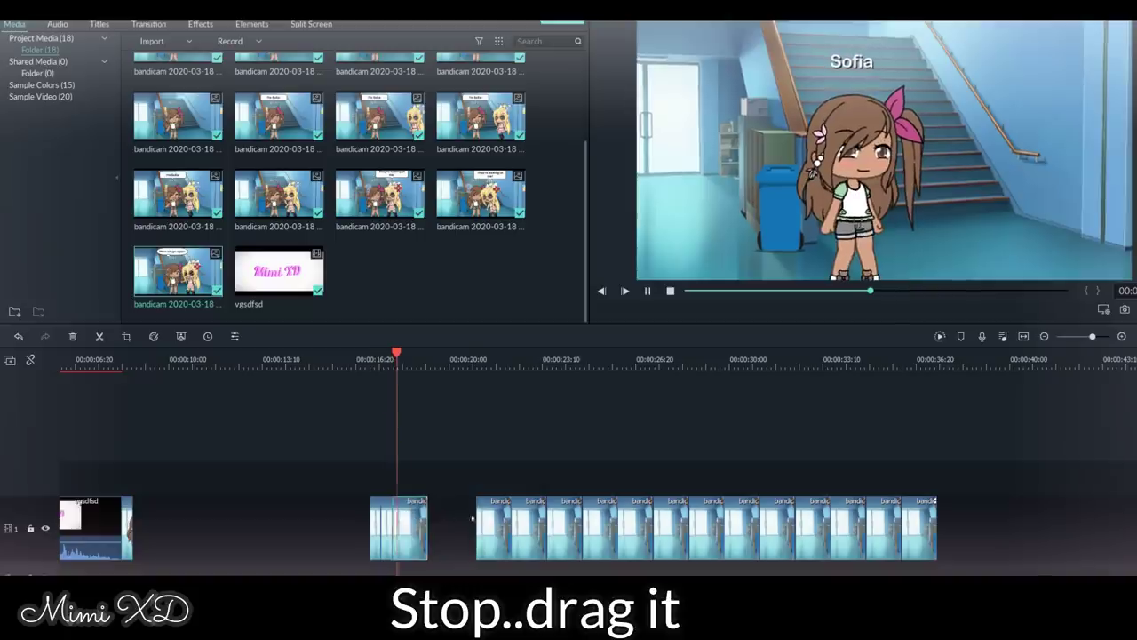
key(space)
drag(490, 525, 423, 524)
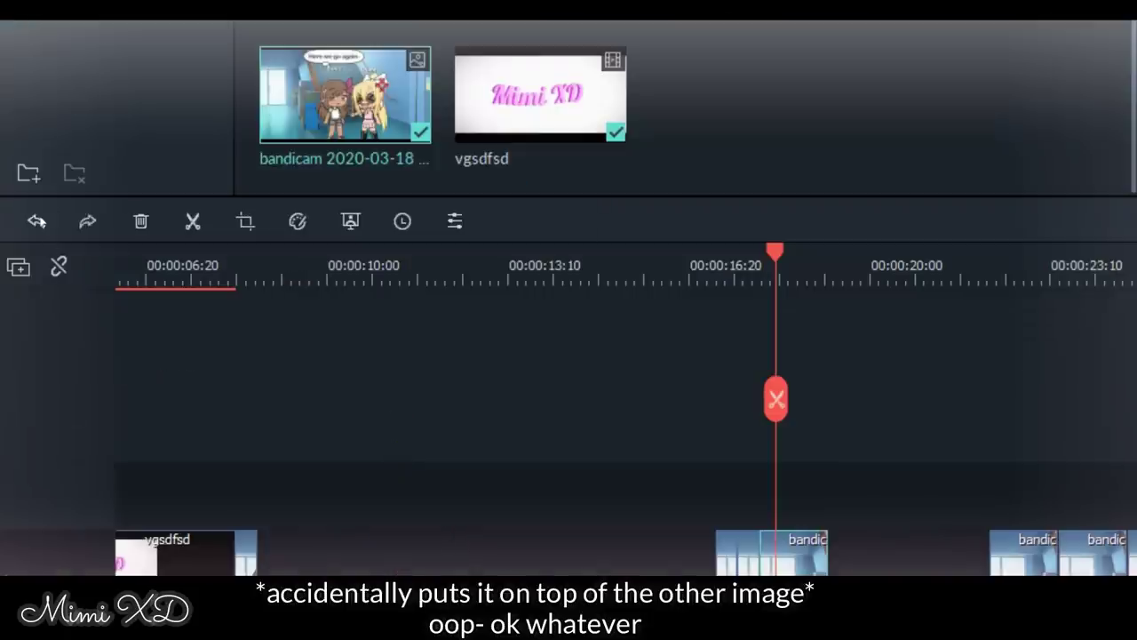
Undo the recent moves of the overlapped screenshot clips on the timeline.
click(39, 221)
click(39, 221)
click(39, 221)
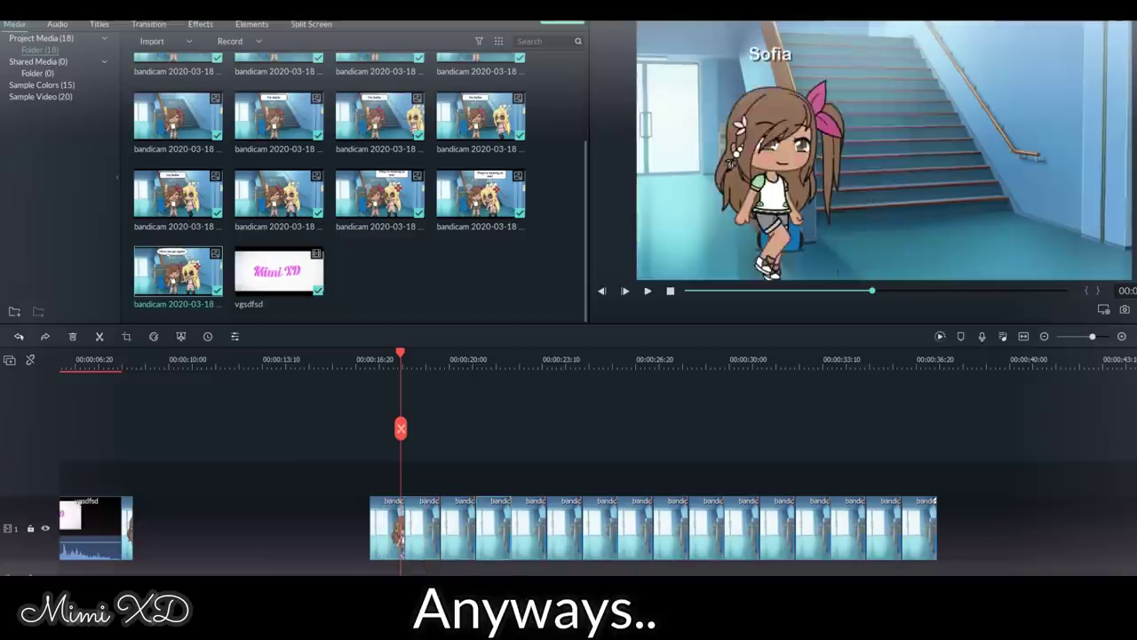
click(39, 221)
Play from just before the first screenshot clip and delete the empty gap that follows it on the timeline.
click(127, 369)
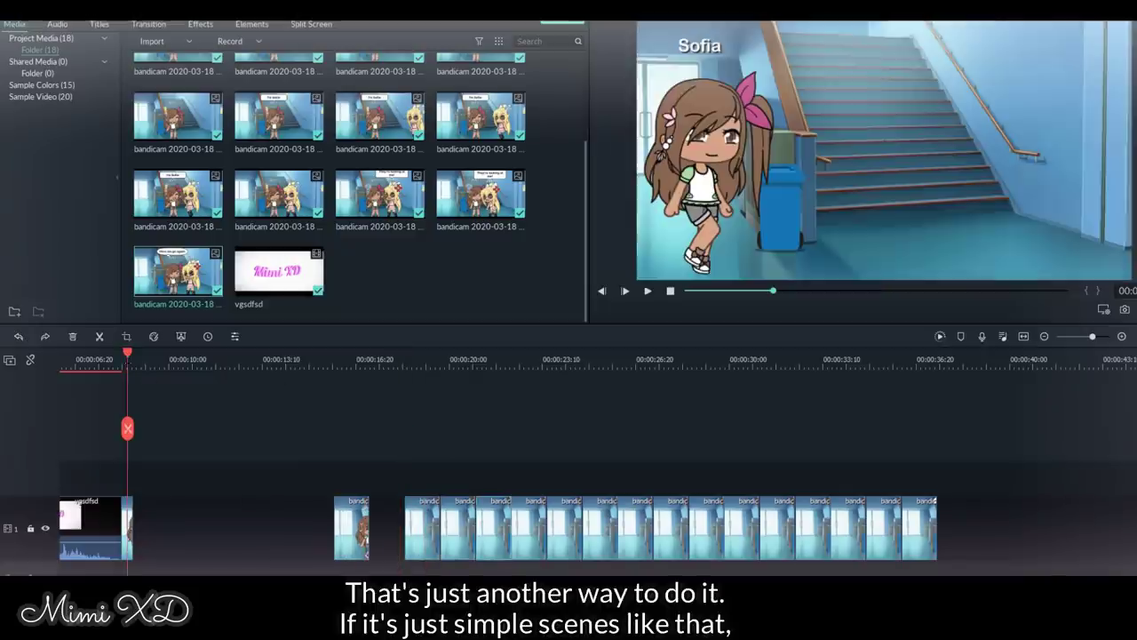
drag(127, 364, 114, 364)
key(space)
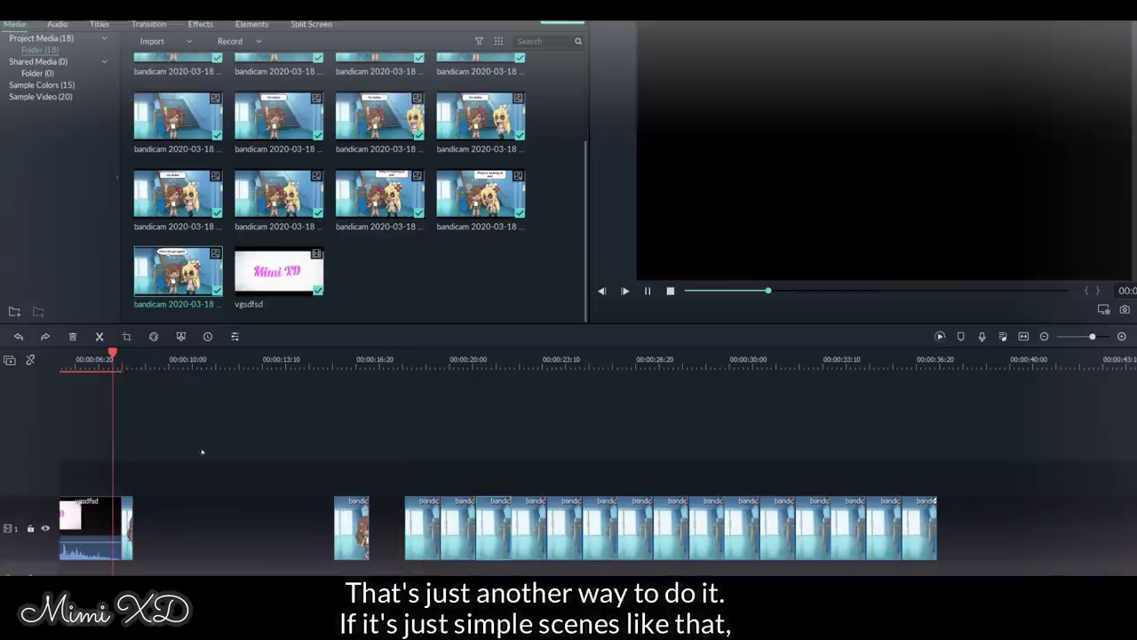
click(231, 506)
key(Delete)
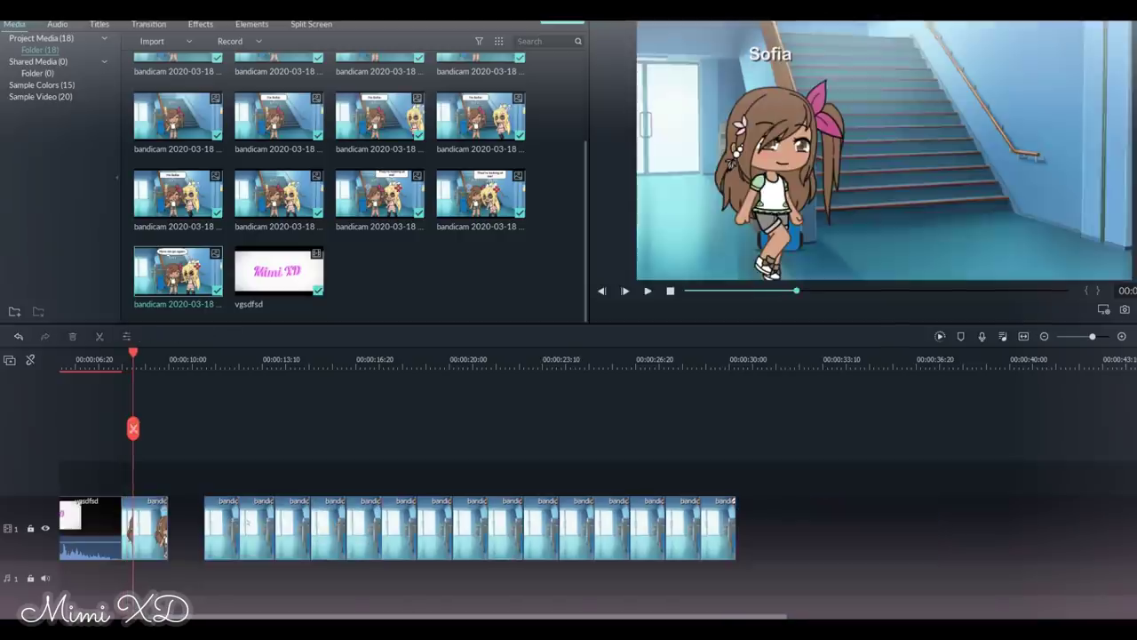
Shorten the screenshot clips in sequence by moving each of the next five clips to the playhead, playing a brief moment between moves.
drag(228, 516, 160, 521)
key(space)
key(space)
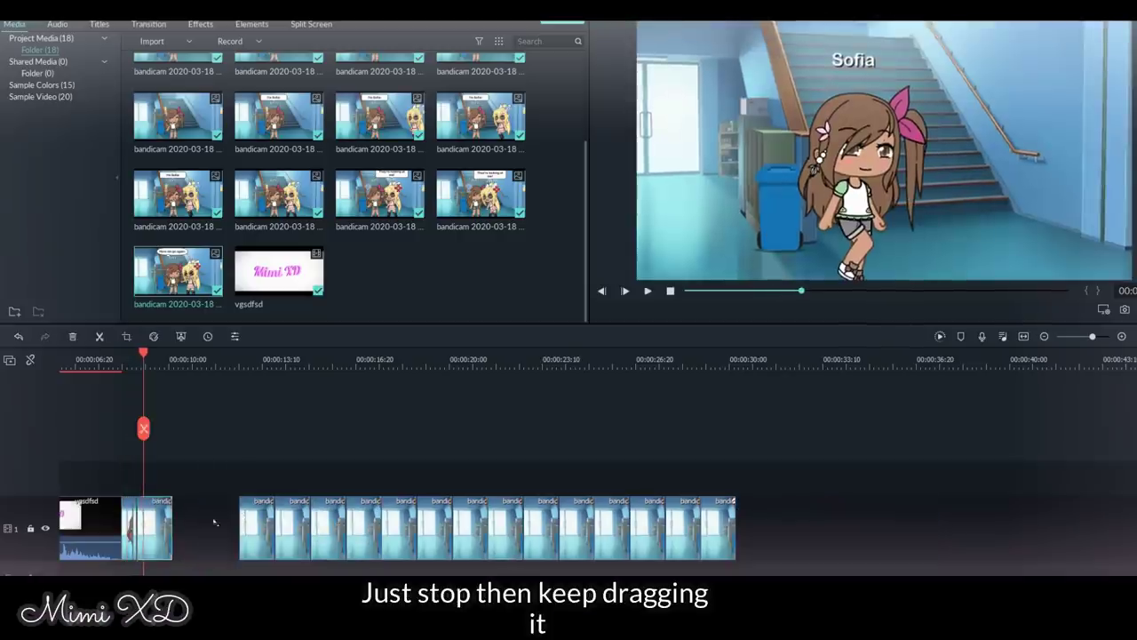
drag(251, 524, 156, 524)
key(space)
key(space)
drag(291, 516, 168, 516)
key(space)
key(space)
drag(331, 516, 179, 517)
key(space)
key(space)
drag(371, 516, 186, 515)
Place the next two screenshot clips over the end of the sequence at the playhead, playing and pausing the preview before each.
click(647, 292)
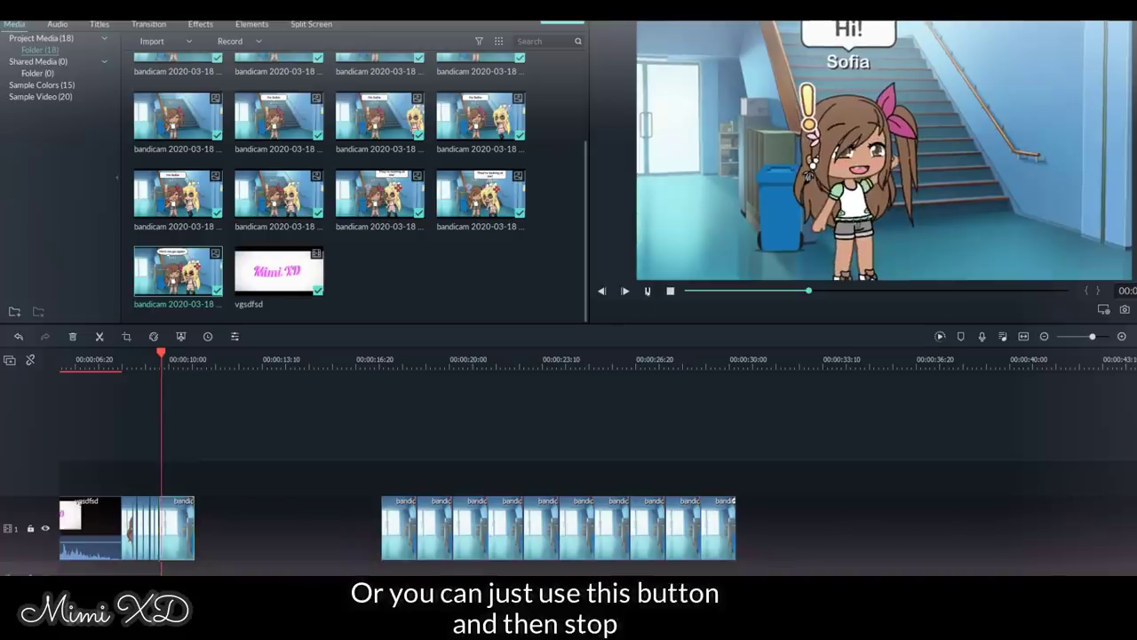
drag(390, 527, 195, 523)
right_click(192, 517)
click(265, 299)
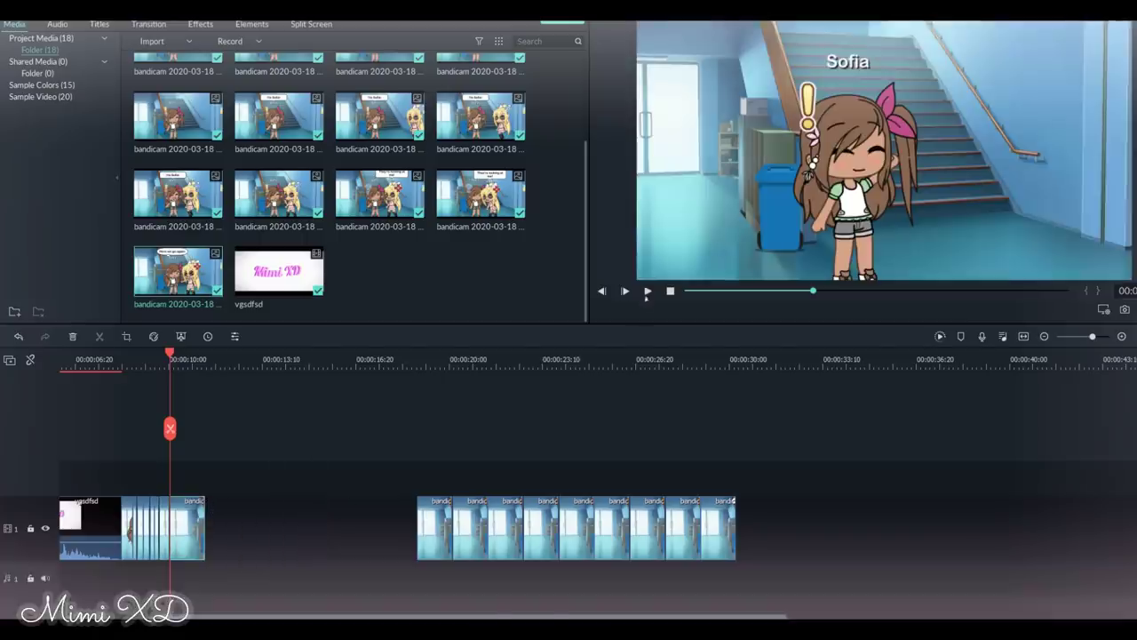
click(647, 292)
click(647, 292)
drag(436, 528, 204, 528)
right_click(207, 513)
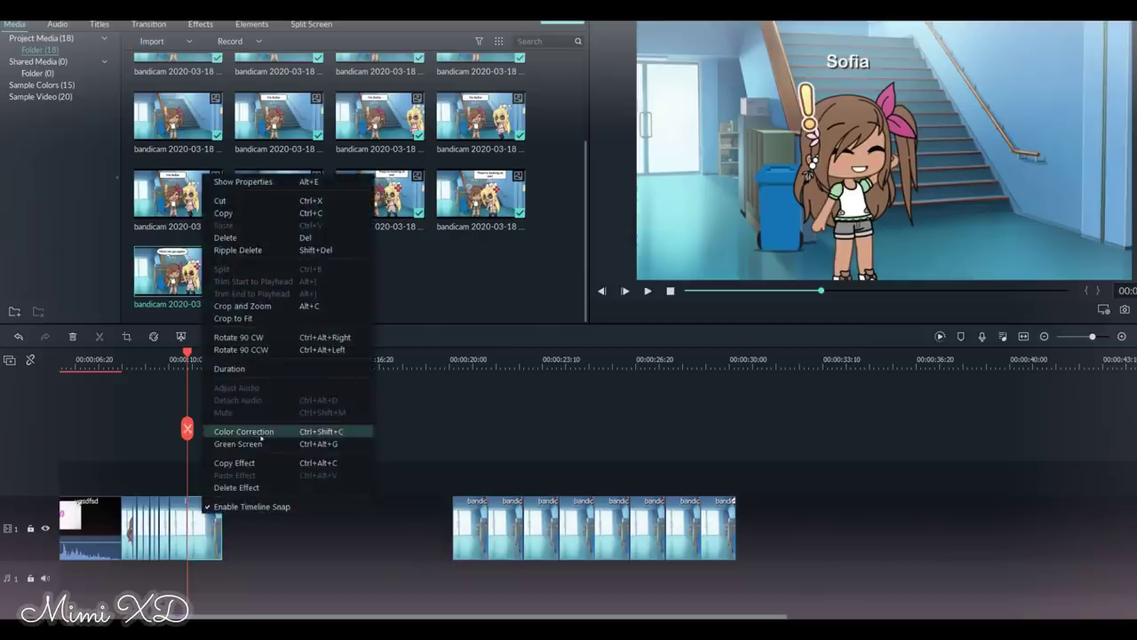
click(276, 581)
Play back the shortened screenshot clips, pausing several times, to check their timing and preview quality.
click(123, 370)
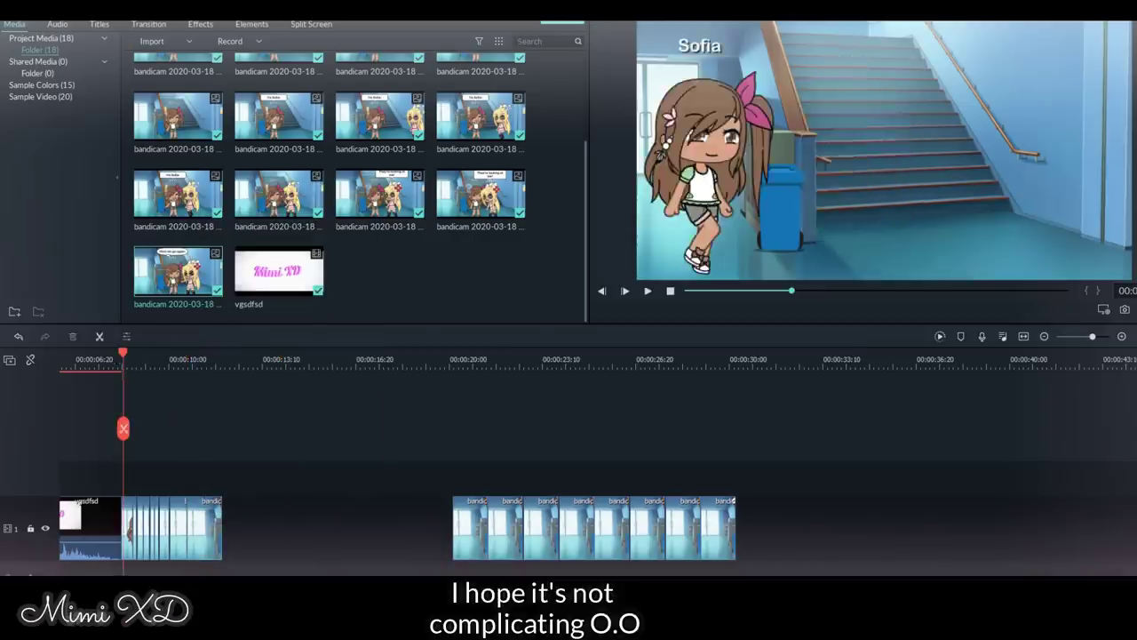
key(space)
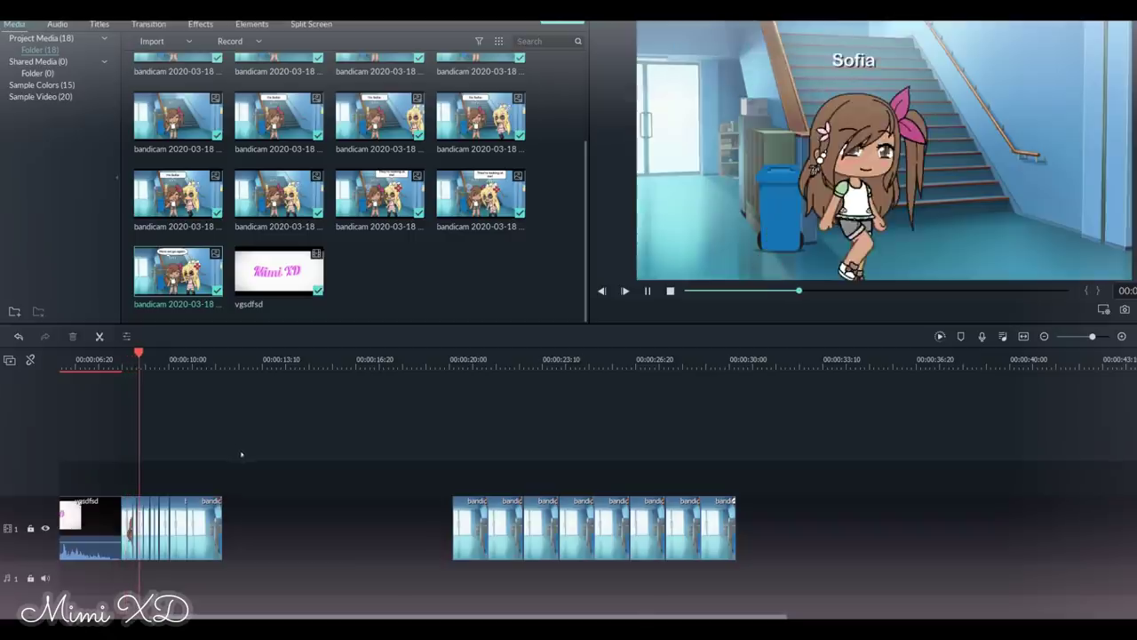
key(space)
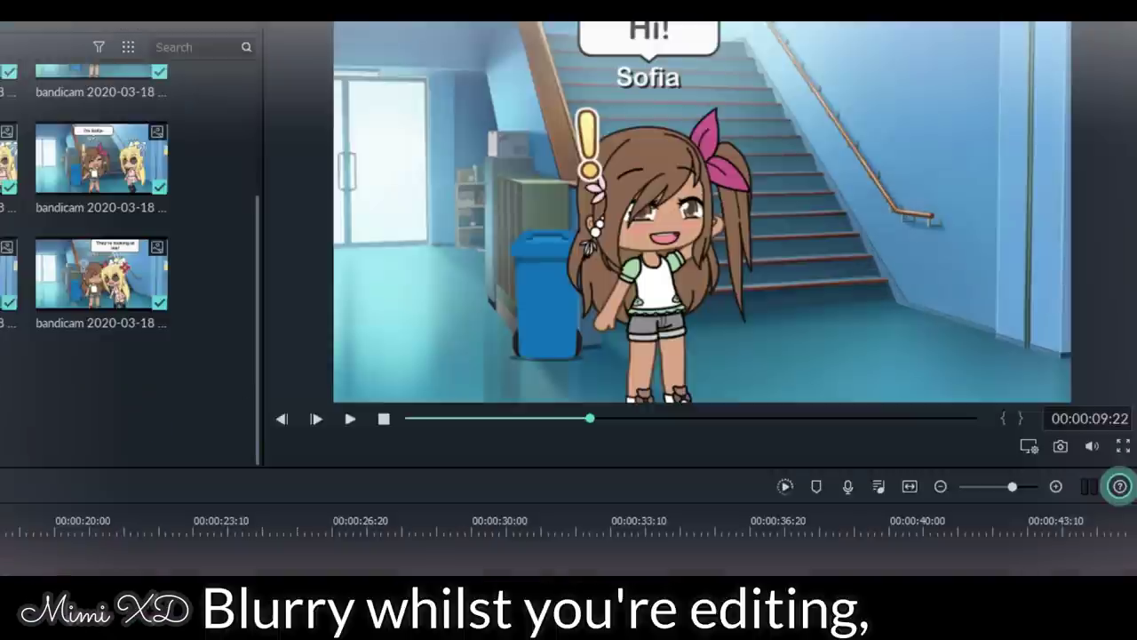
click(99, 366)
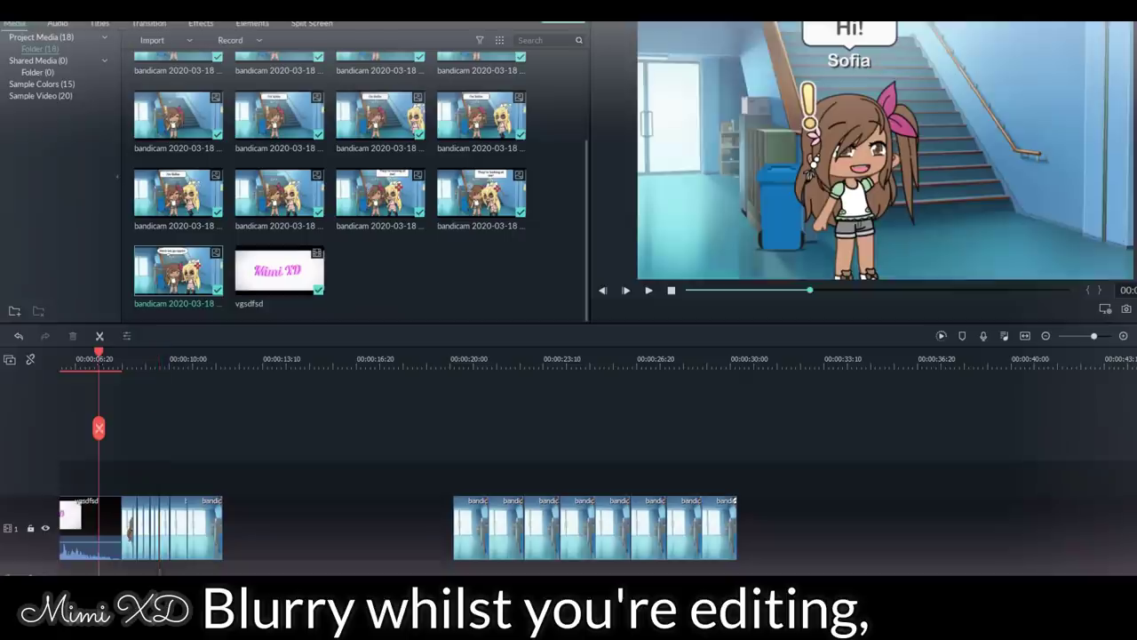
key(space)
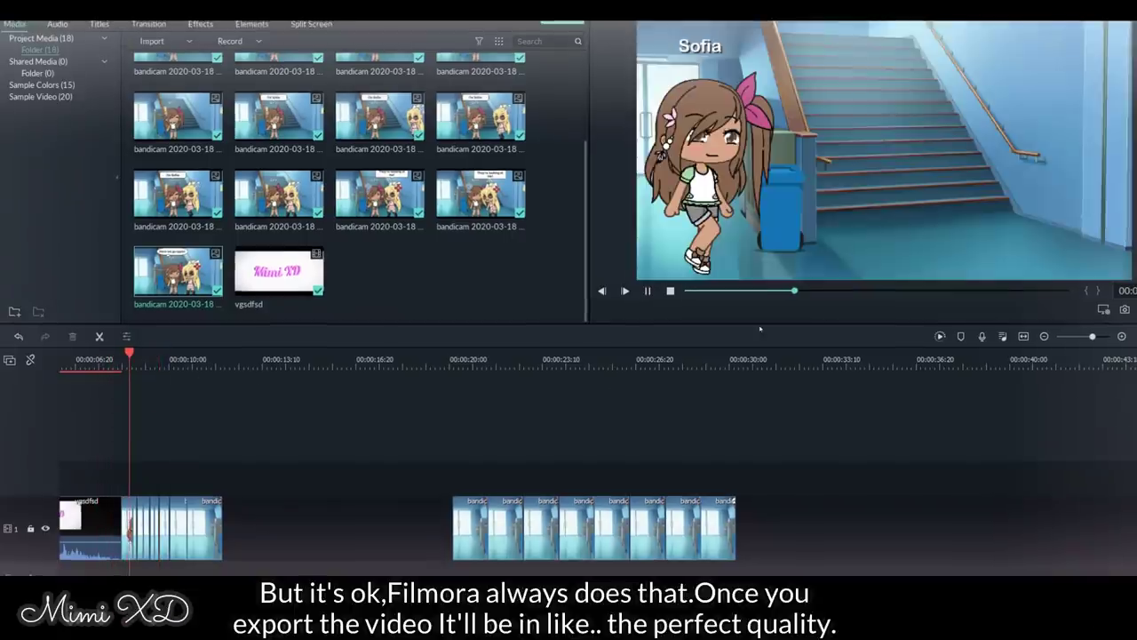
key(space)
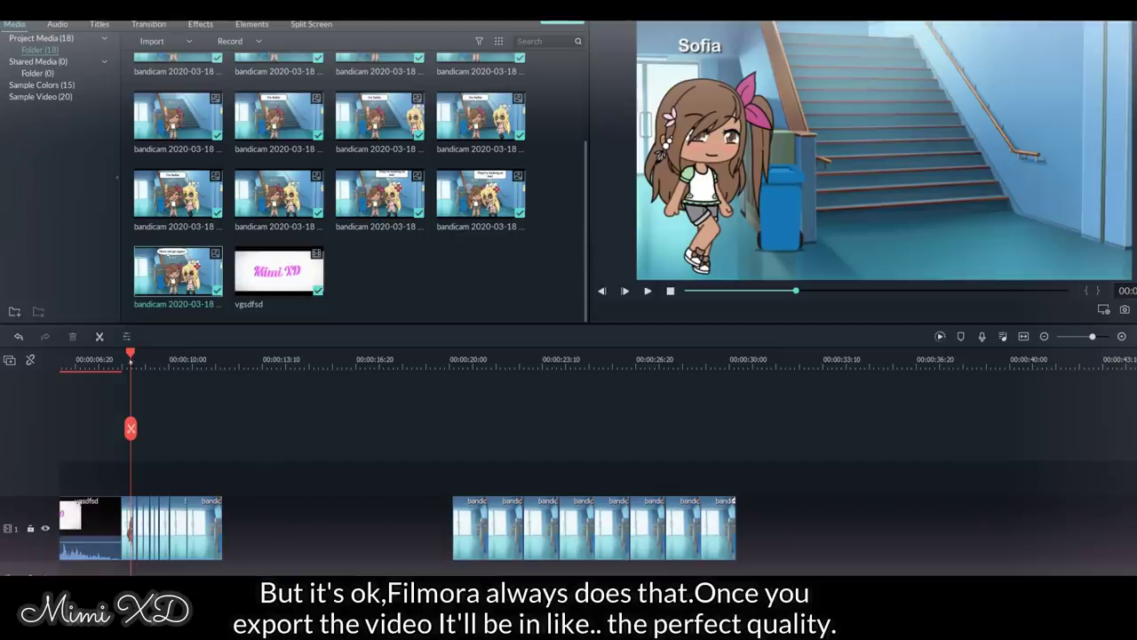
key(space)
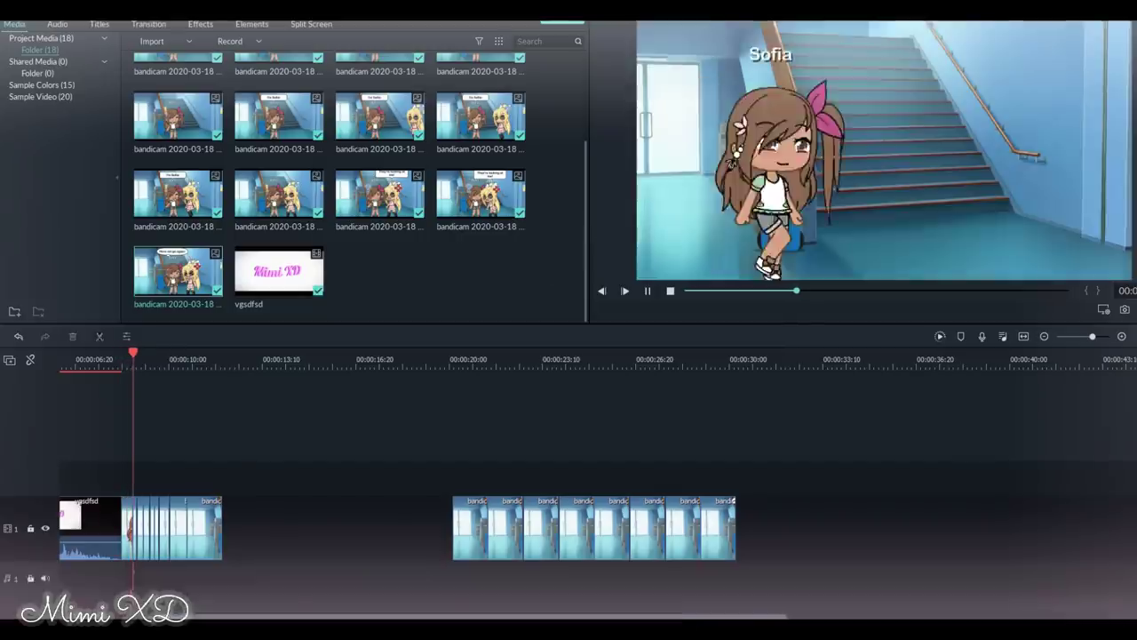
key(space)
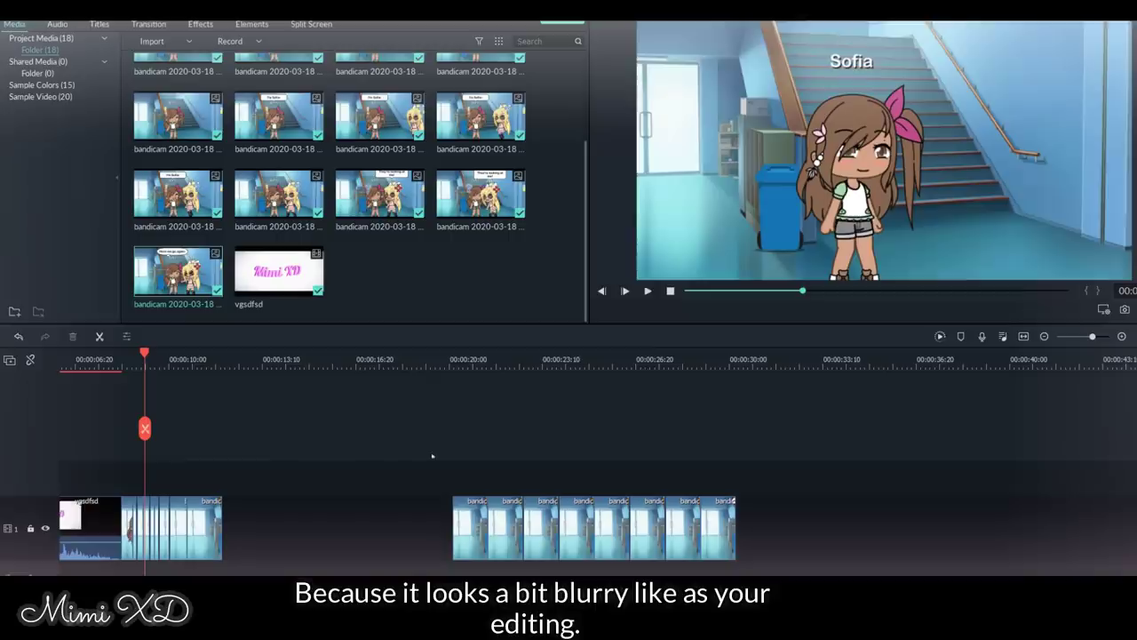
key(space)
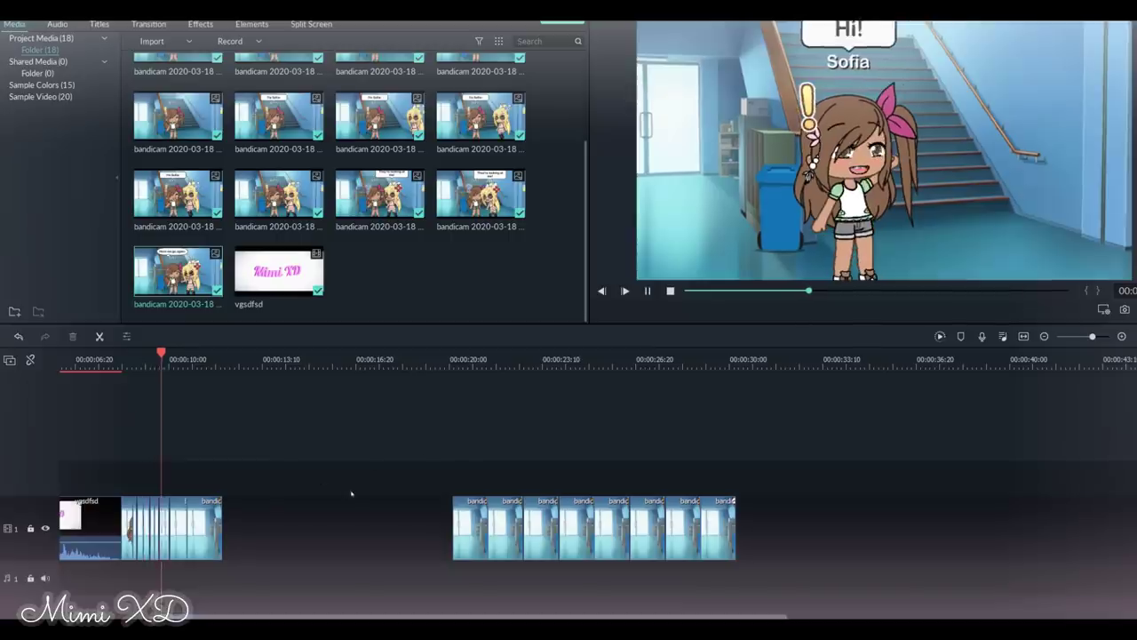
key(space)
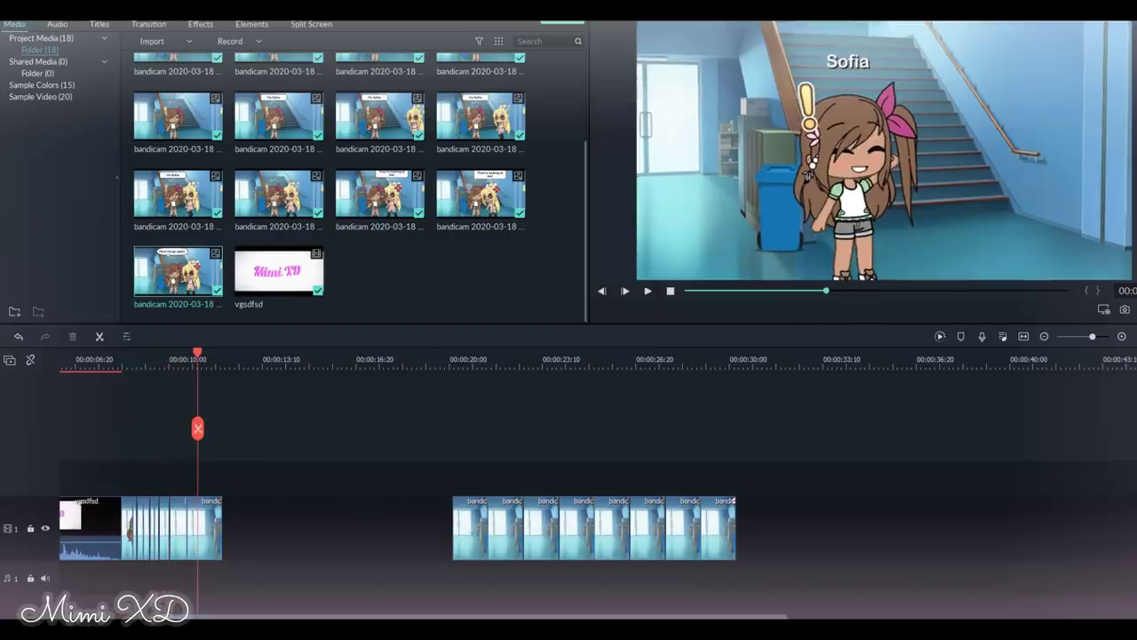
Move the remaining screenshot clips up against the shortened ones and return the playhead toward the first screenshot clips.
drag(471, 533, 322, 526)
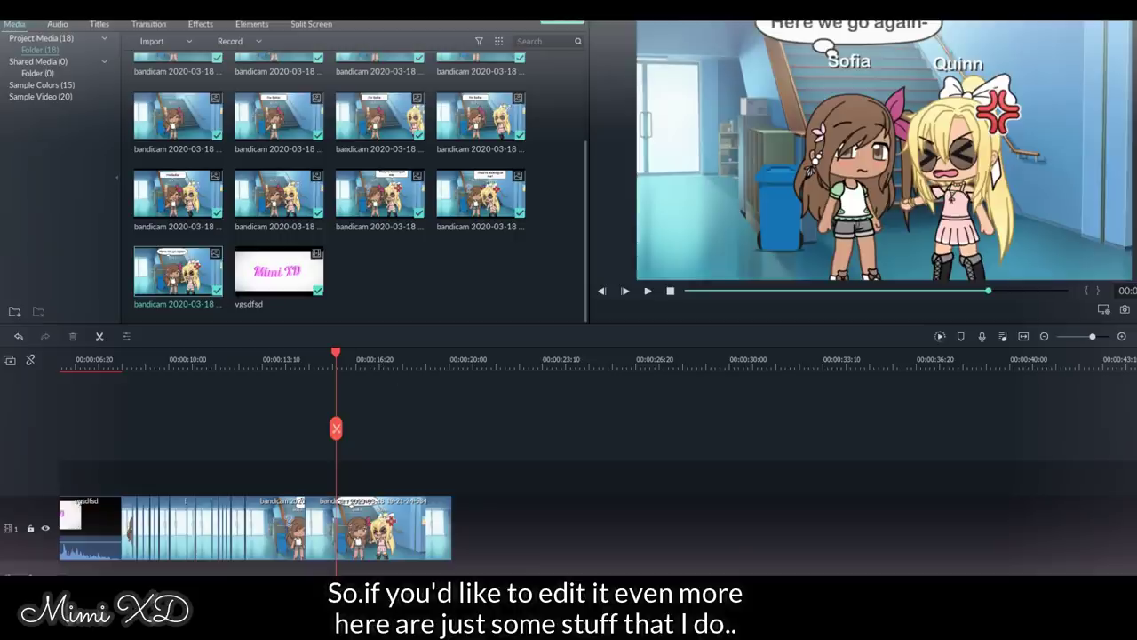
drag(336, 354, 128, 354)
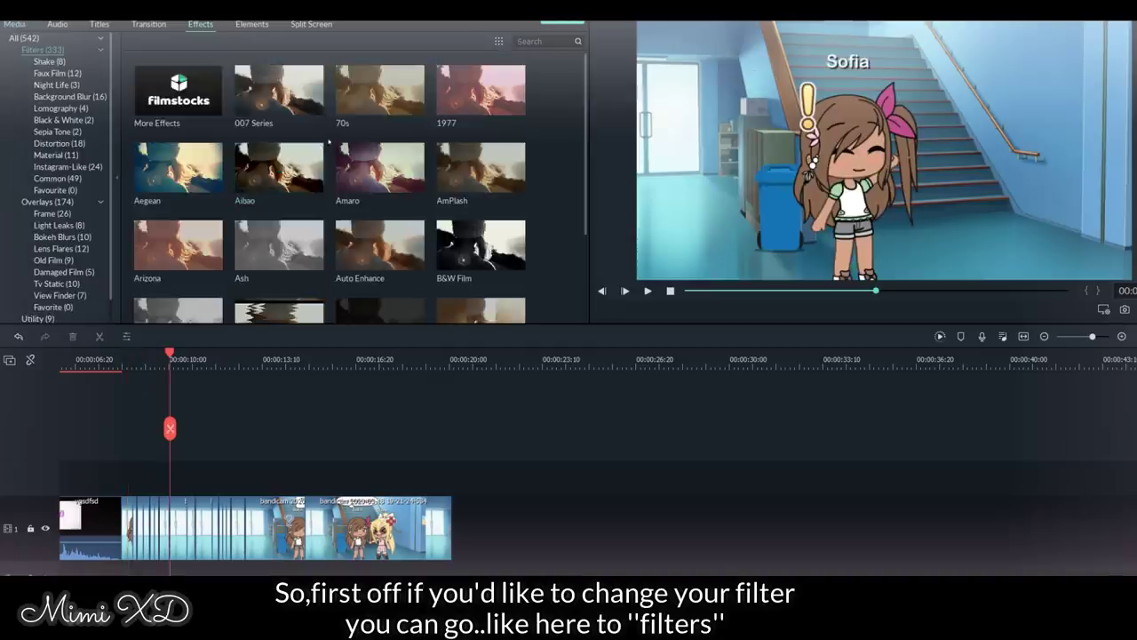
Add the 1977 filter on the track above the clips, at the start of the two-character clip.
scroll(414, 155, down, 5)
scroll(414, 156, up, 5)
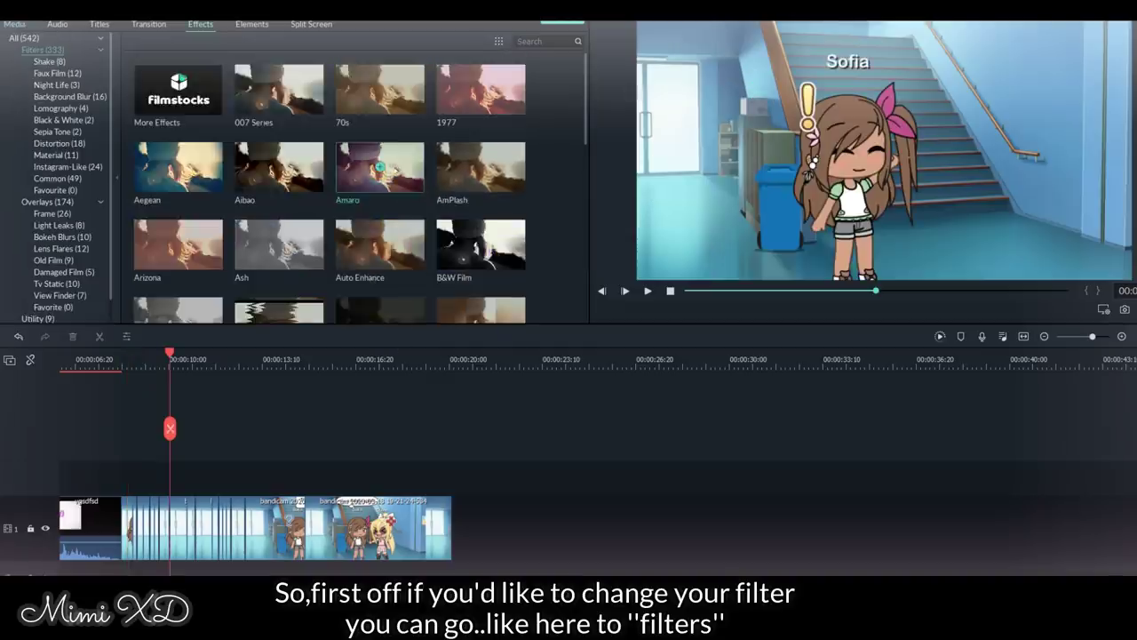
scroll(414, 156, down, 2)
scroll(414, 155, up, 2)
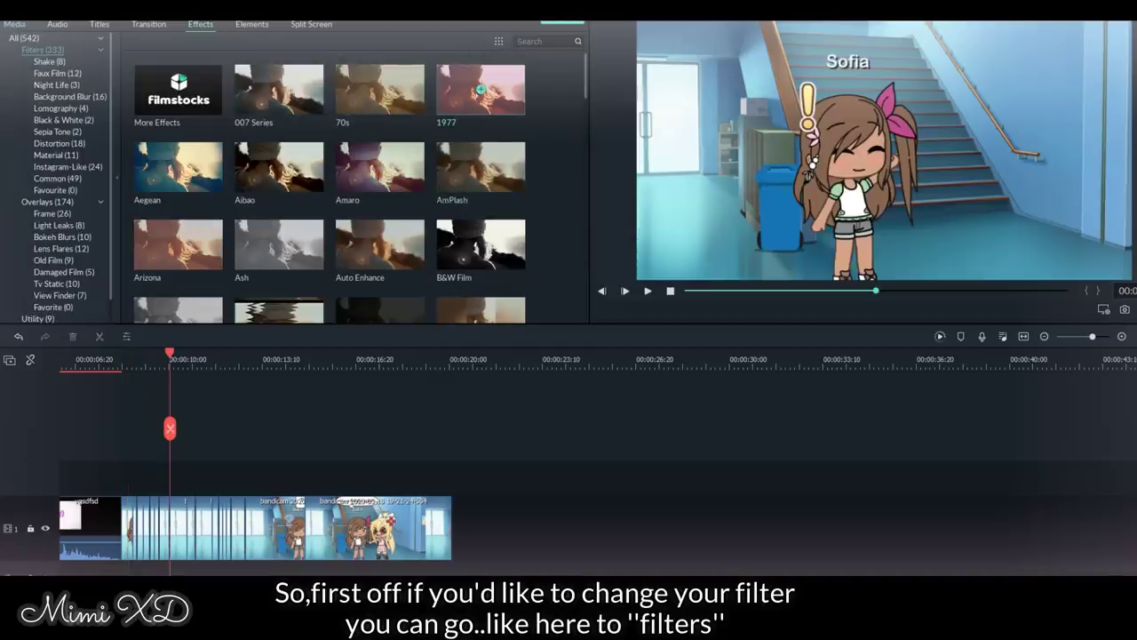
click(243, 356)
click(304, 355)
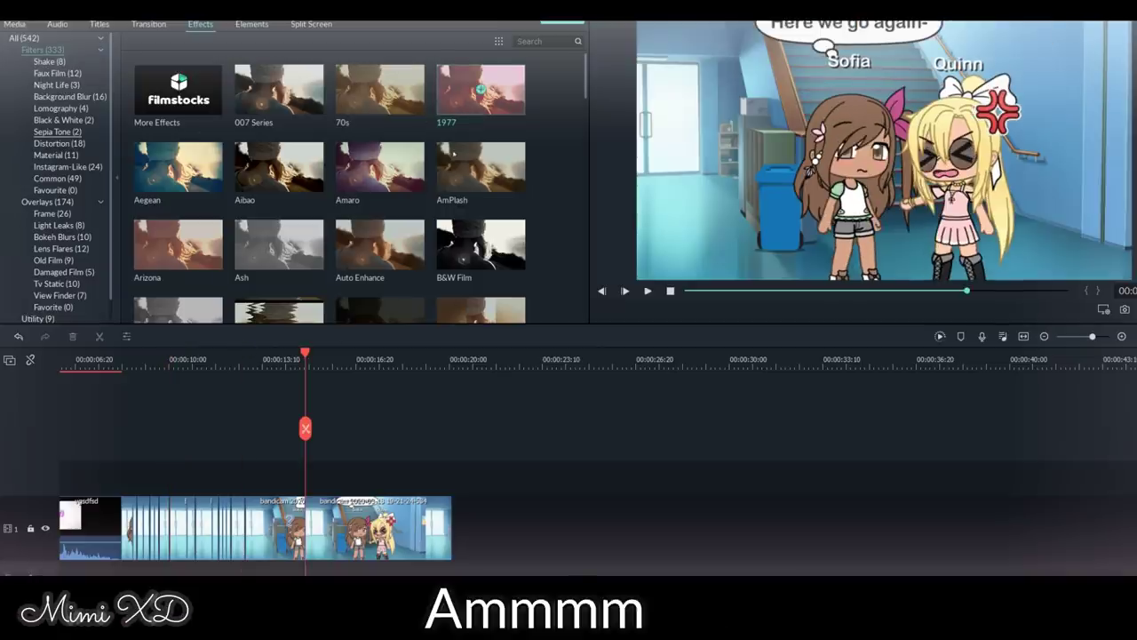
drag(481, 89, 307, 472)
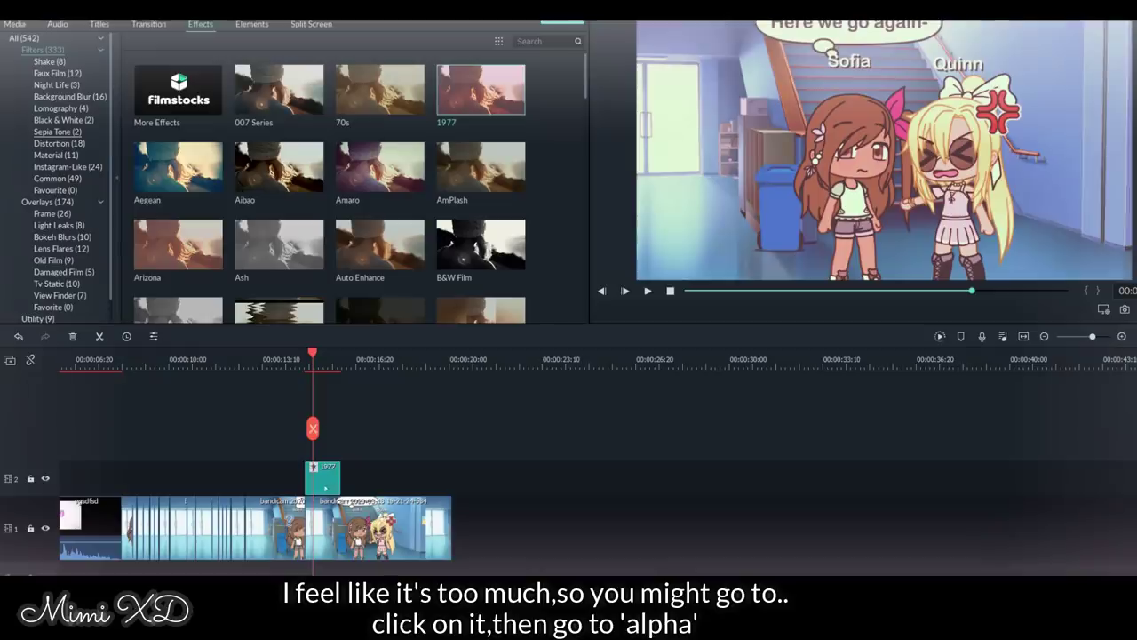
Try adjusting the Alpha strength of the 1977 filter, confirm it, and remove the filter clip from the timeline.
double_click(332, 478)
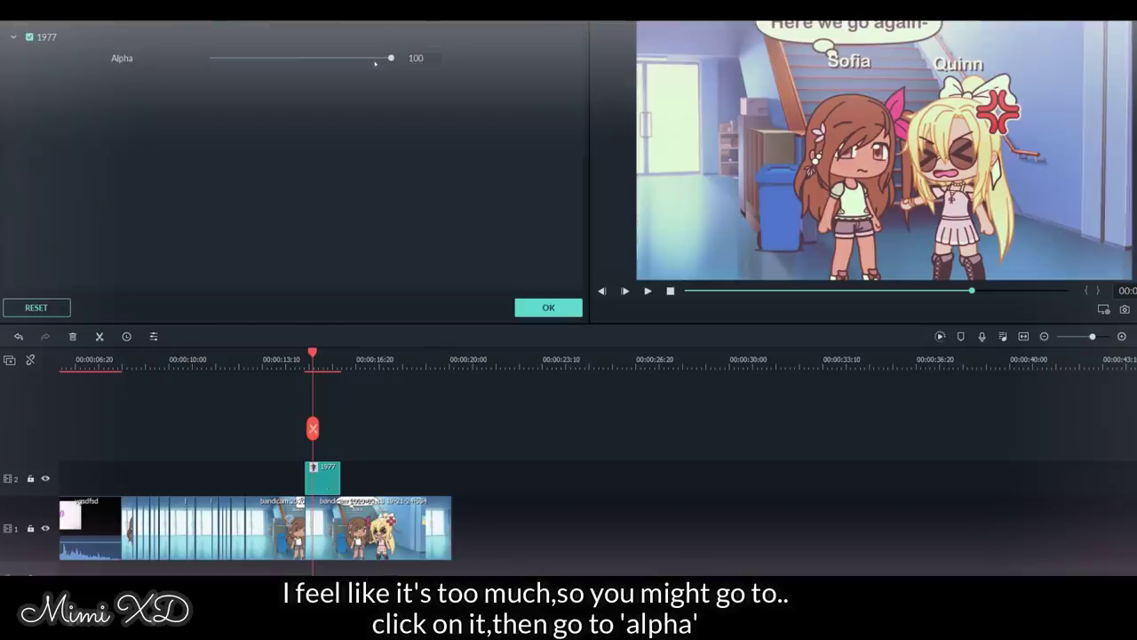
drag(328, 67, 590, 86)
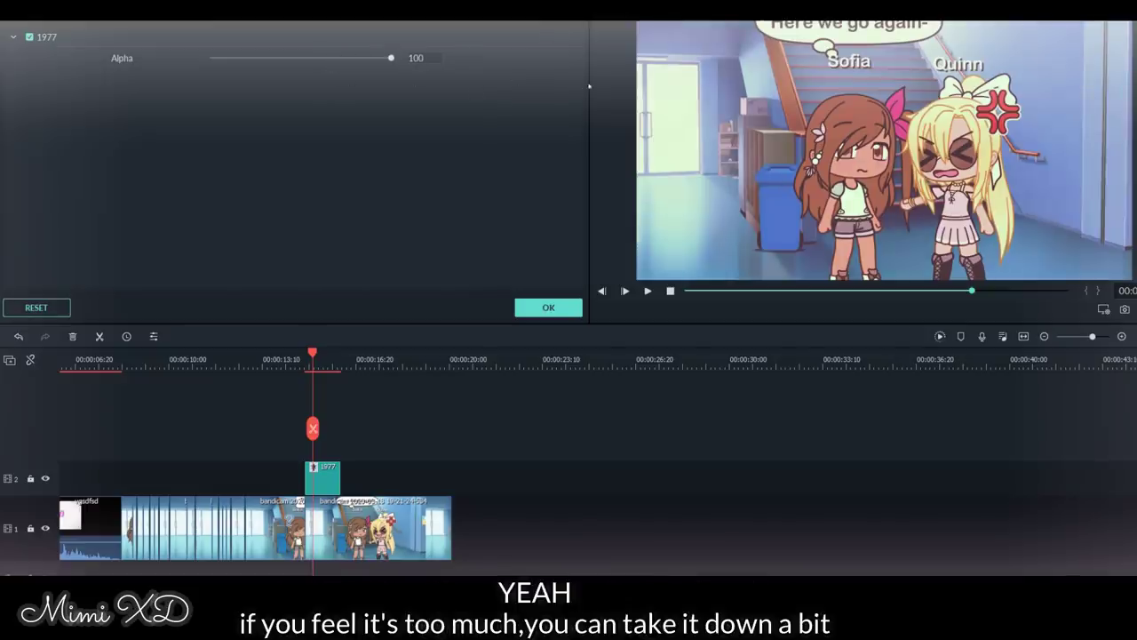
drag(307, 92, 418, 100)
click(563, 306)
right_click(327, 468)
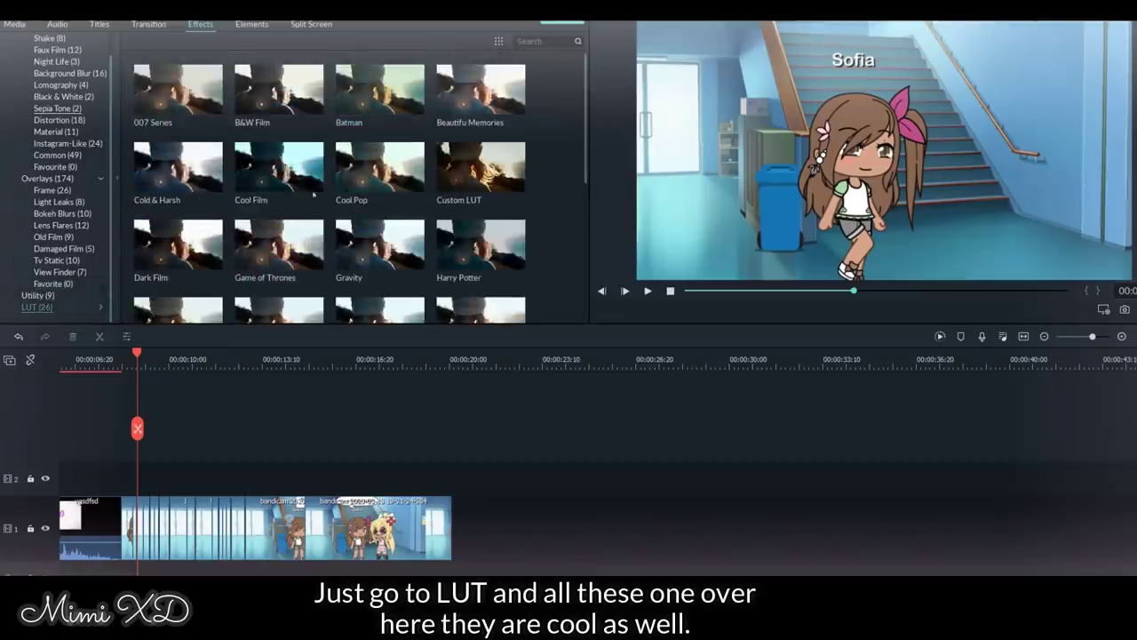
Try the 007 Series LUT above the first screenshot clips and delete it from the timeline.
drag(185, 95, 162, 484)
right_click(164, 487)
click(215, 390)
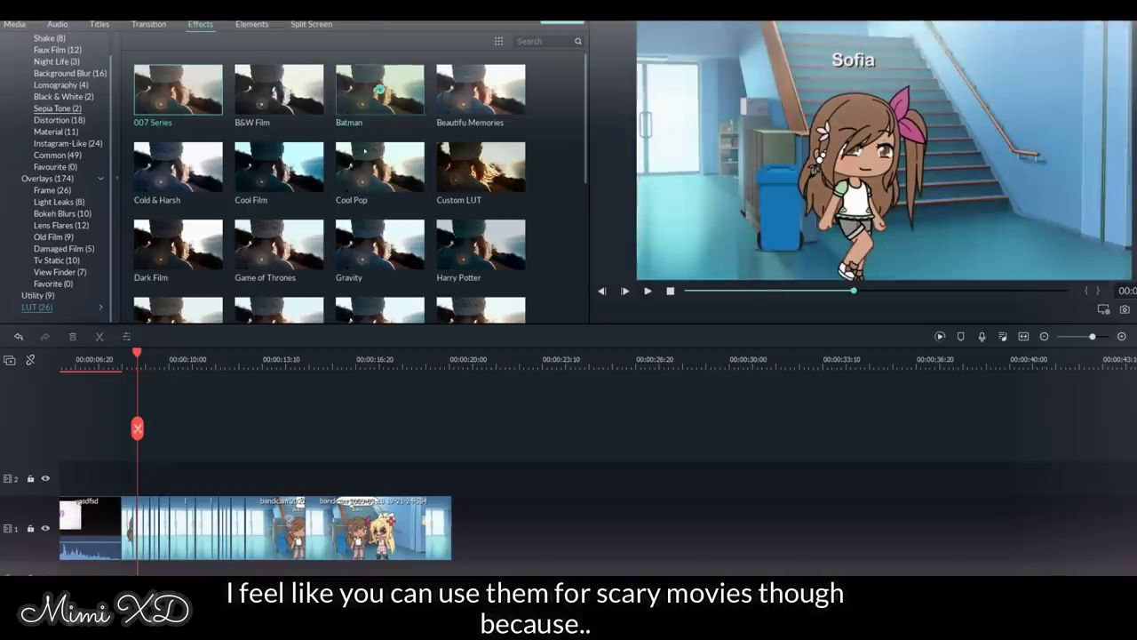
Try the Stylish Apocalyptic LUT above the first screenshot clips and delete it again.
scroll(354, 177, down, 5)
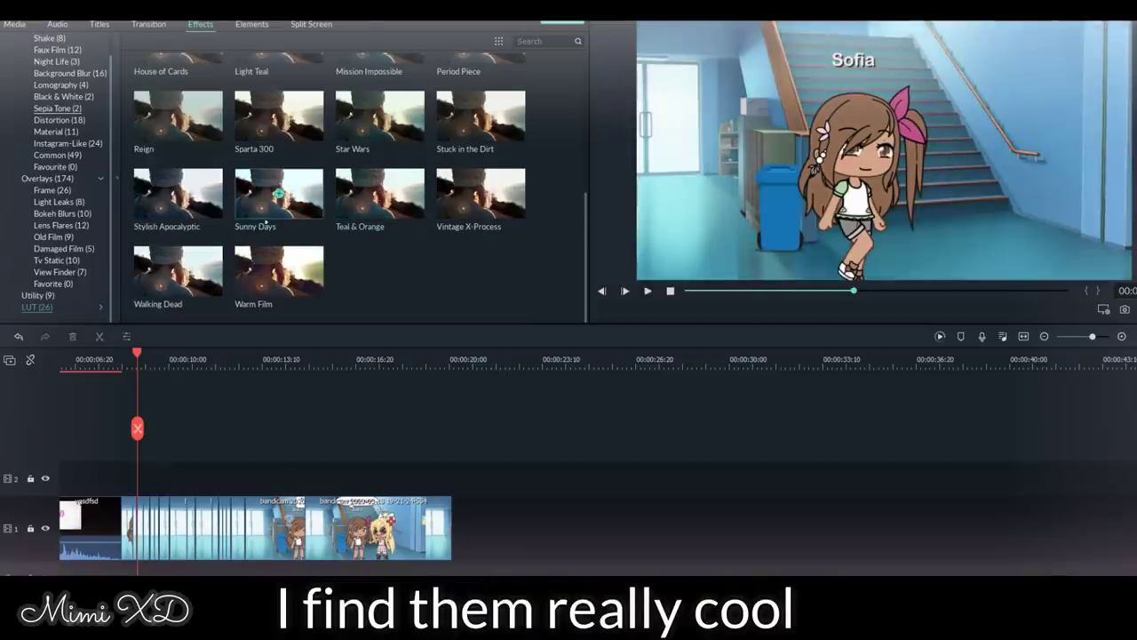
drag(177, 194, 136, 442)
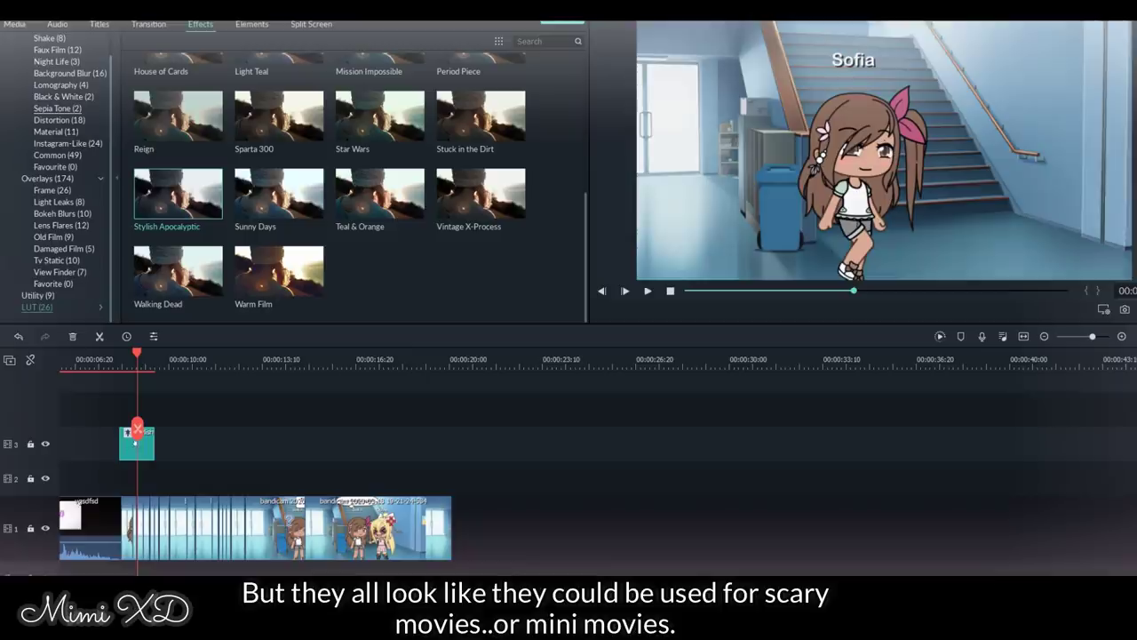
right_click(140, 436)
click(178, 496)
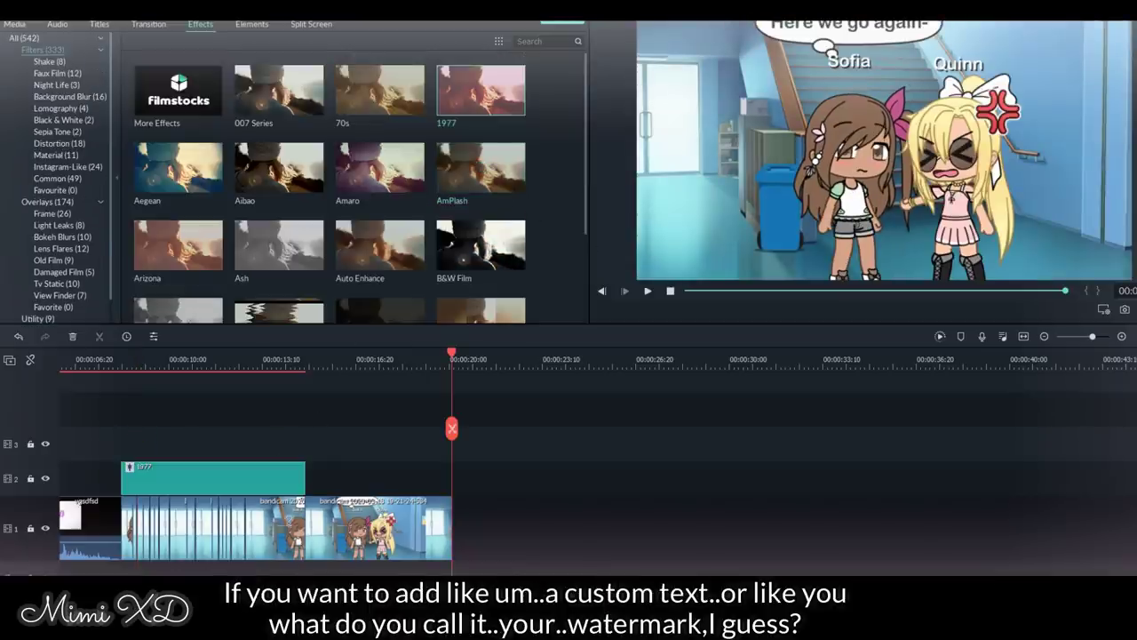
Place the custom title preset "thingy" as a watermark on track 3, starting with the first screenshot clip, and preview it.
click(472, 362)
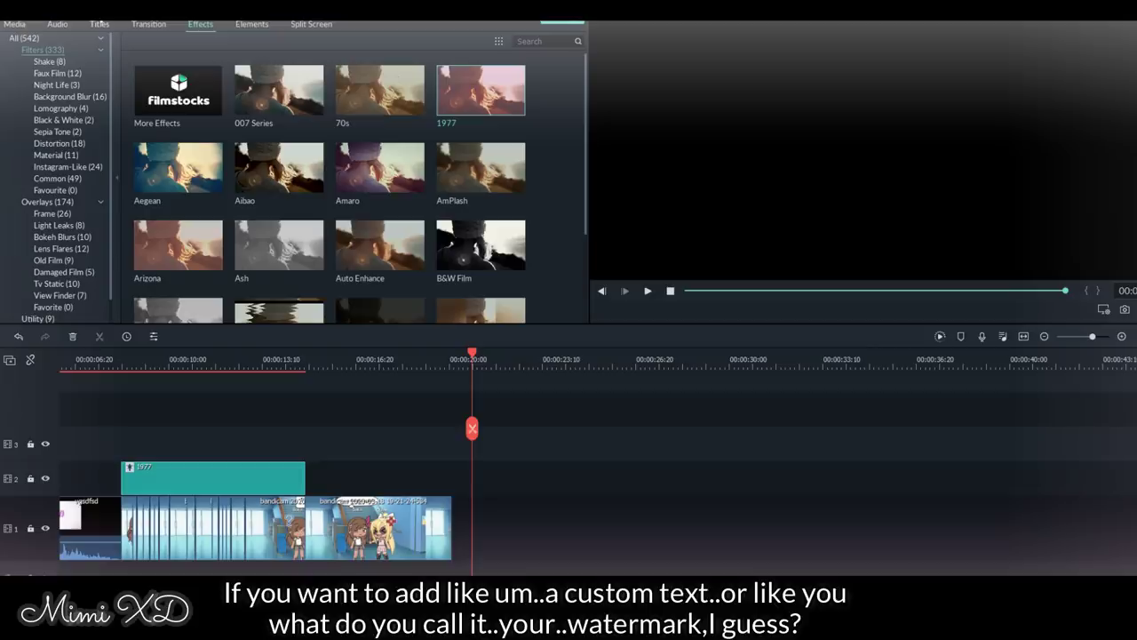
click(100, 24)
scroll(249, 132, up, 15)
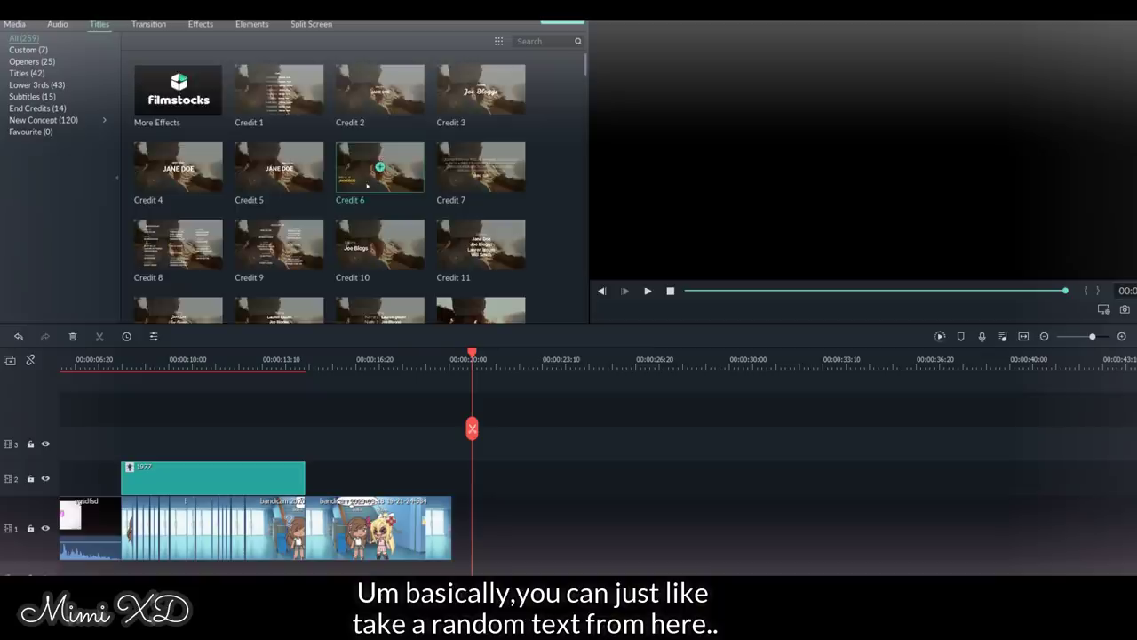
scroll(367, 185, down, 12)
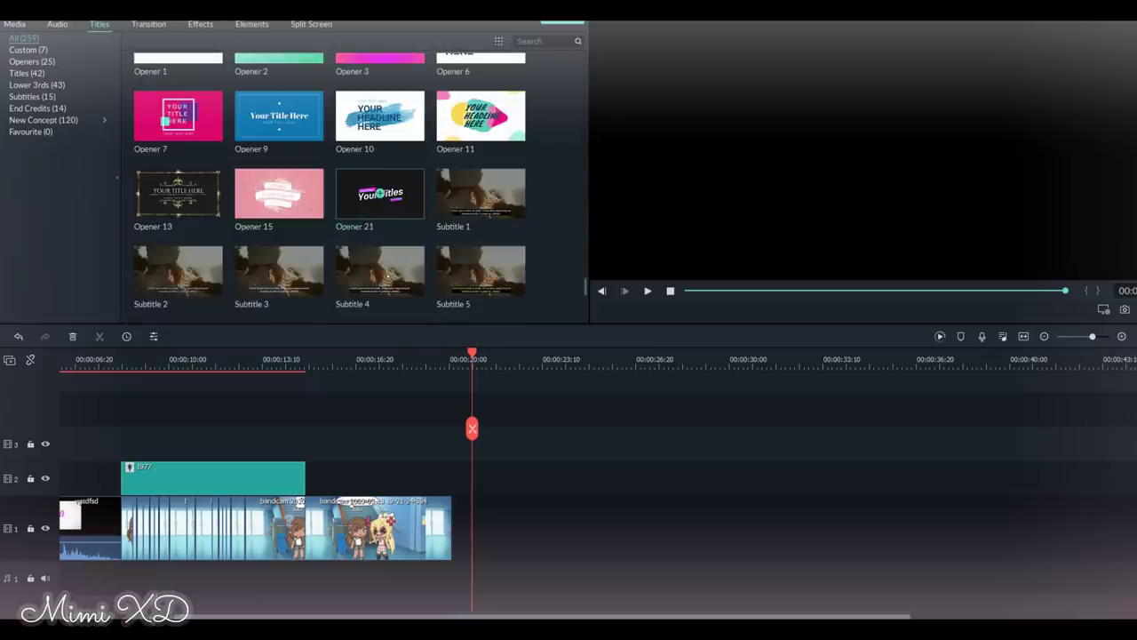
scroll(387, 277, down, 5)
click(30, 49)
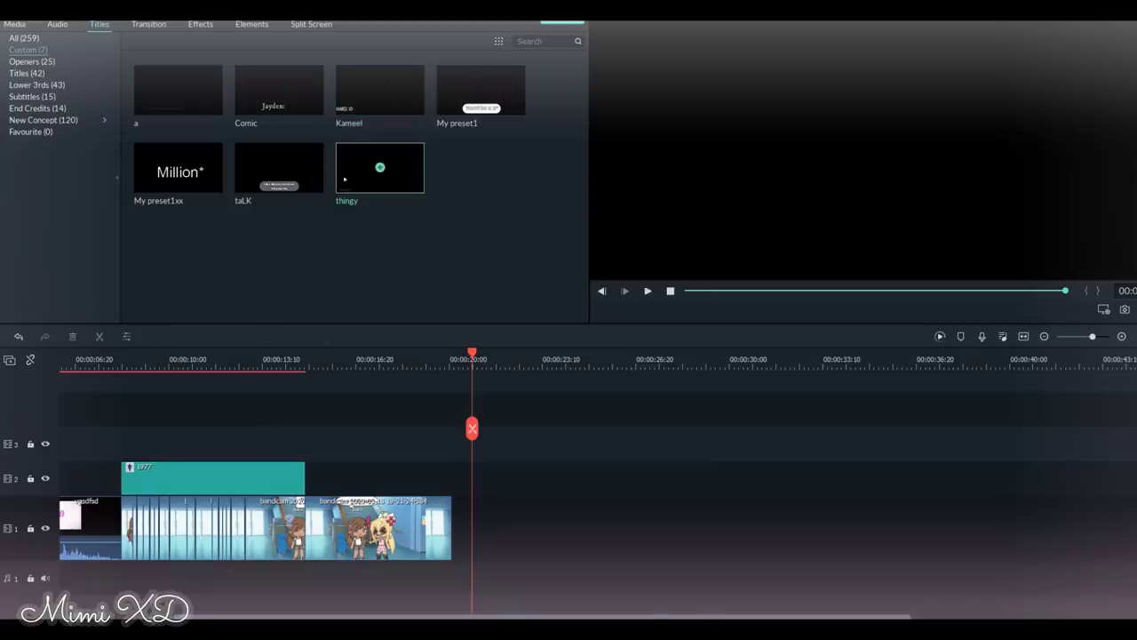
drag(344, 179, 125, 446)
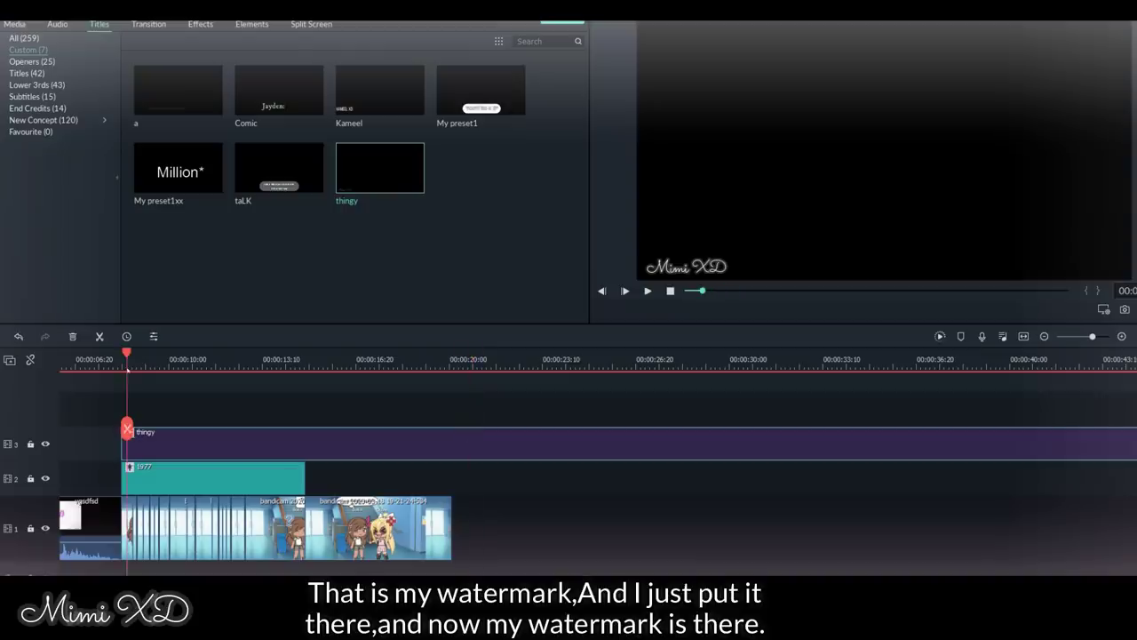
key(space)
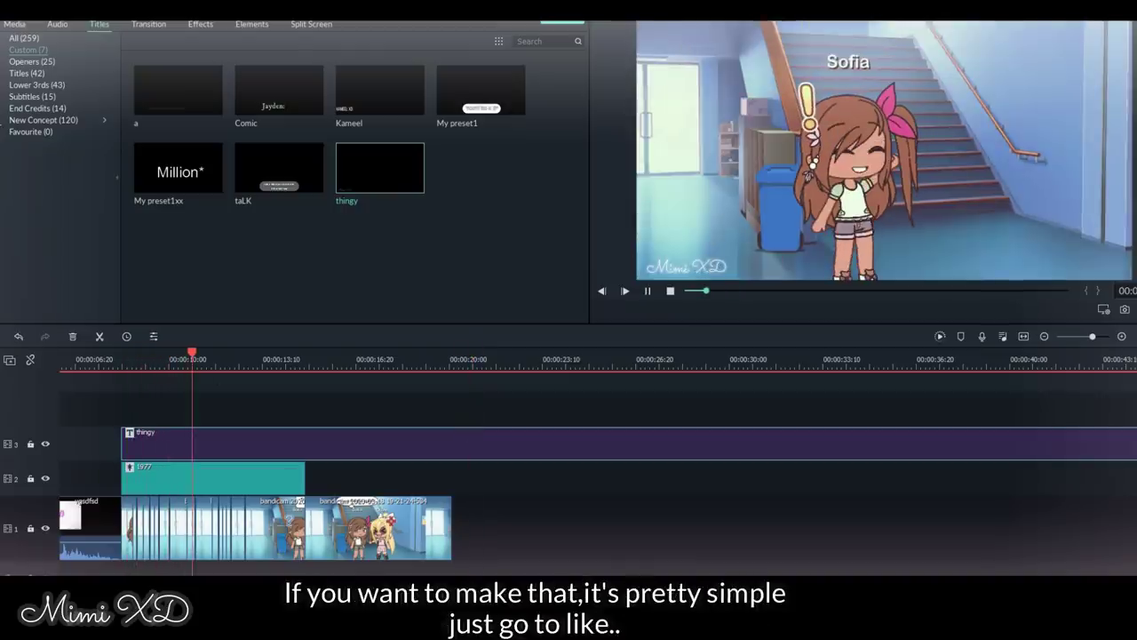
Examine the title categories, including Titles, Openers, Custom, Subtitles and Lower 3rds, for a suitable text style.
click(40, 39)
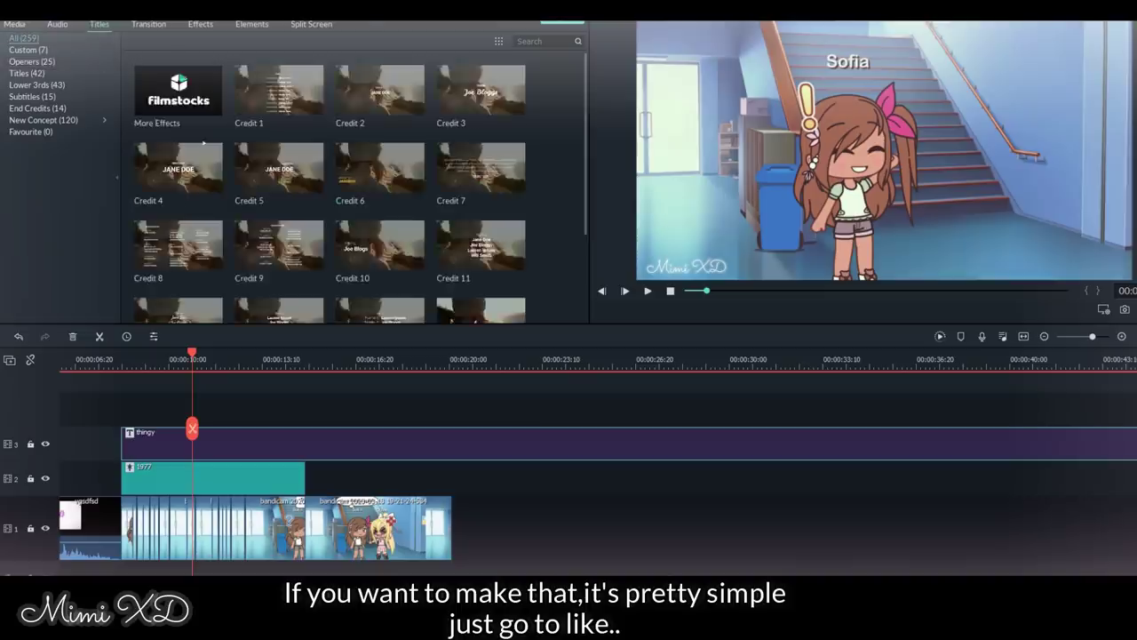
scroll(297, 152, down, 15)
click(36, 73)
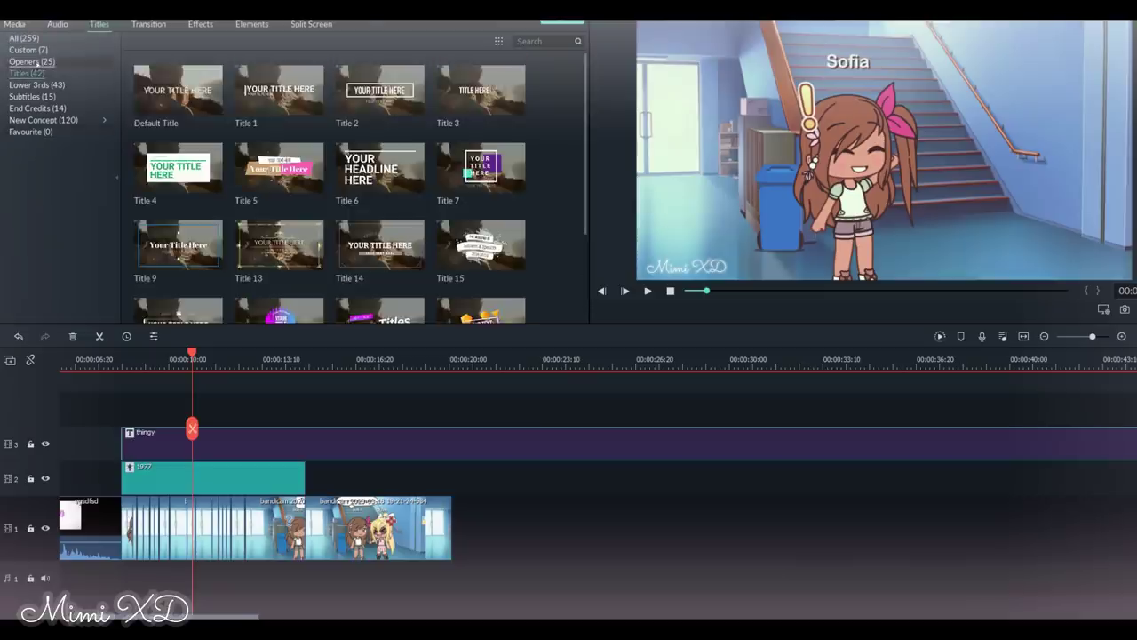
click(32, 61)
click(36, 50)
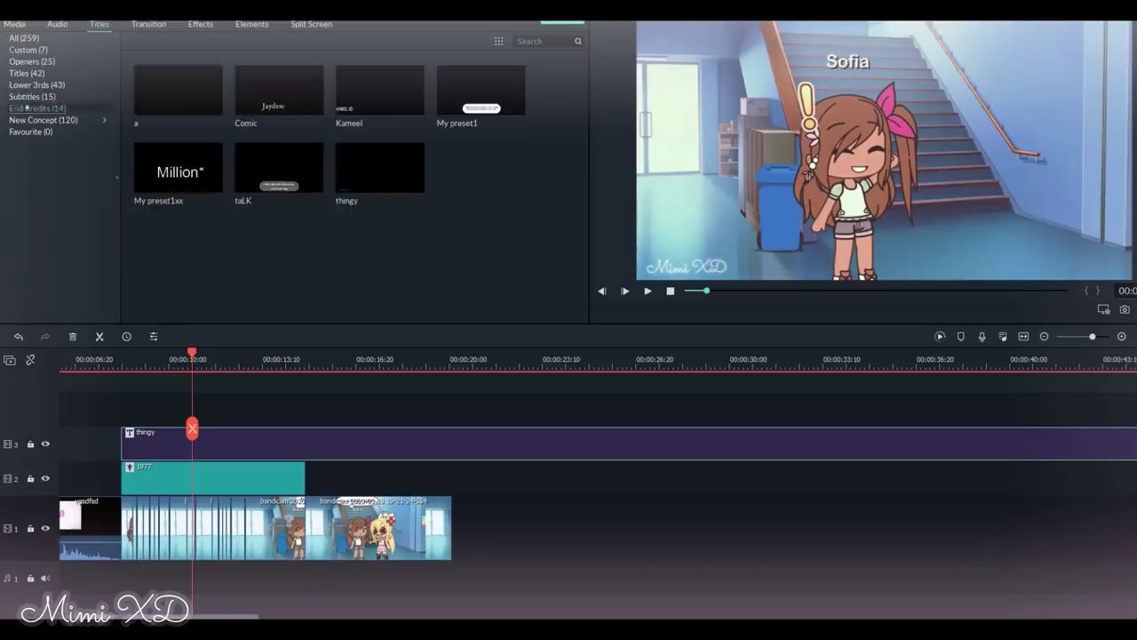
click(32, 96)
click(35, 85)
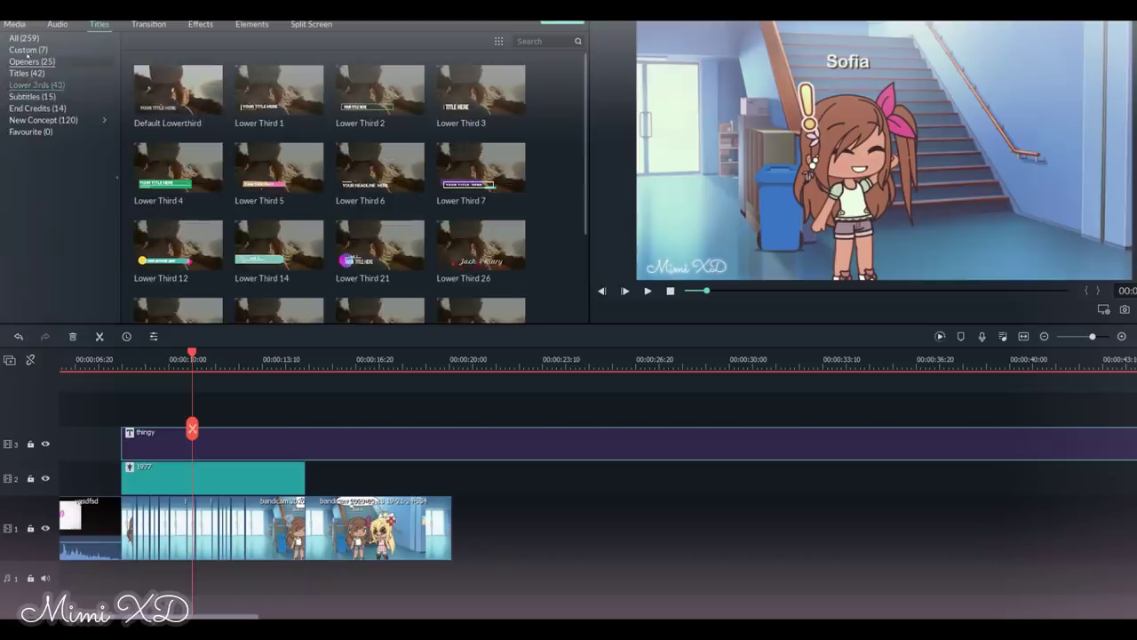
click(28, 52)
click(25, 38)
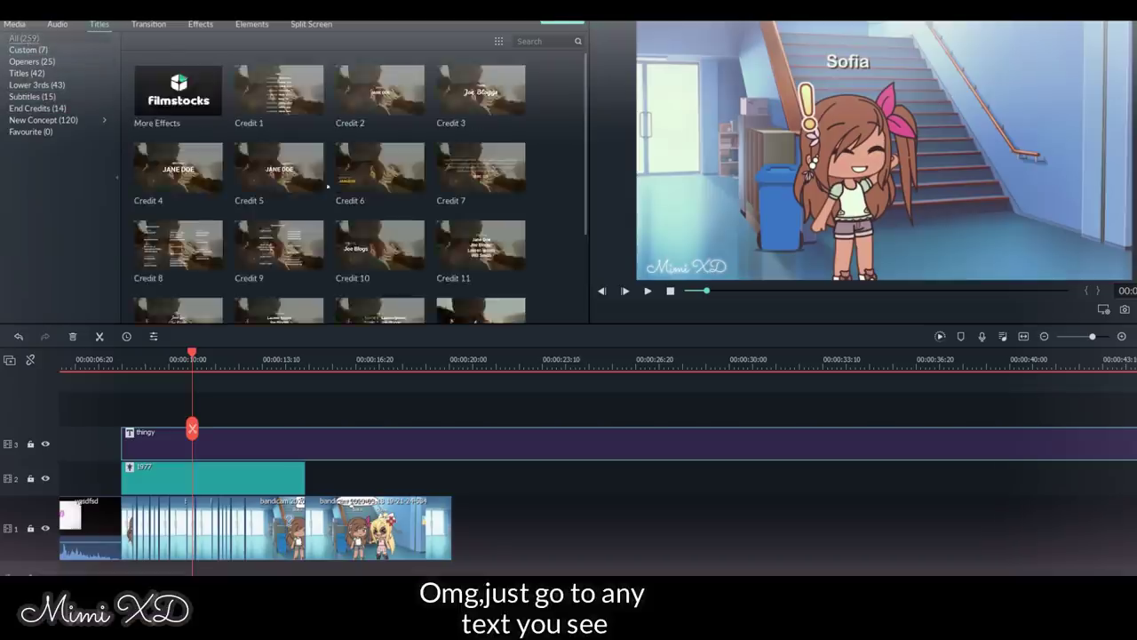
Find the plain title style Title 29 and place it on track 1, just after the last screenshot clip.
scroll(392, 236, down, 10)
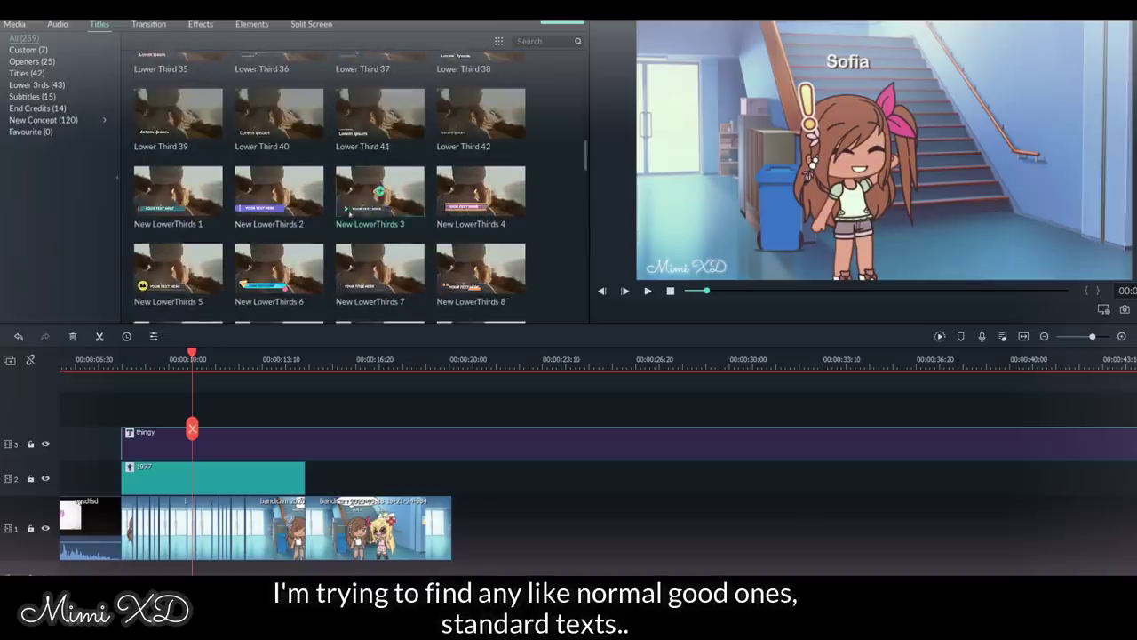
scroll(393, 236, up, 5)
scroll(365, 258, down, 15)
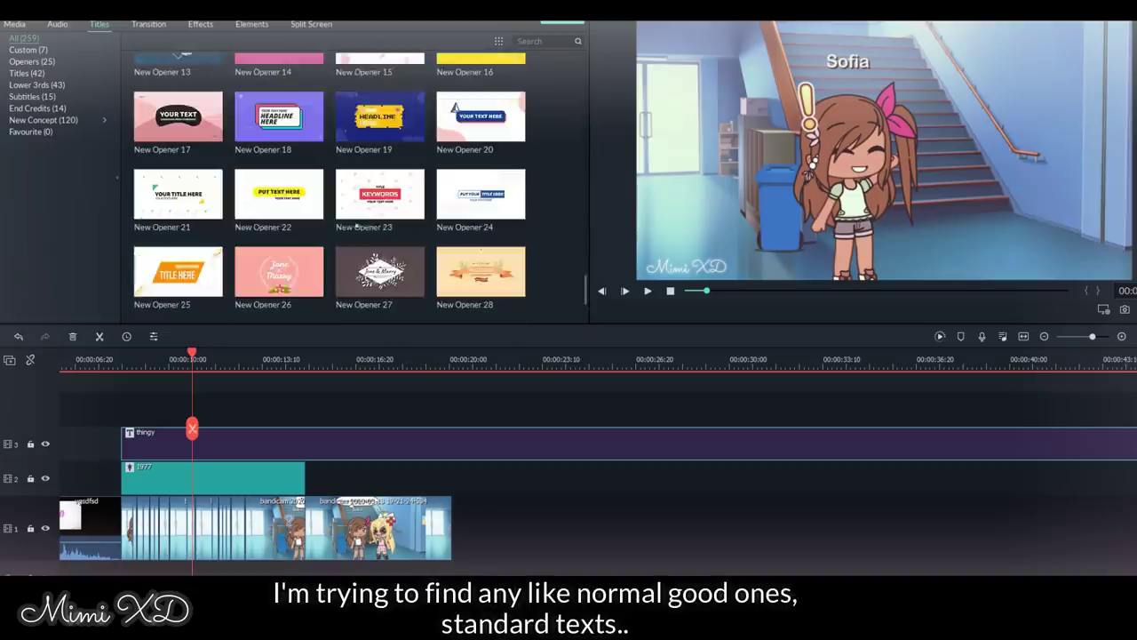
scroll(380, 270, down, 10)
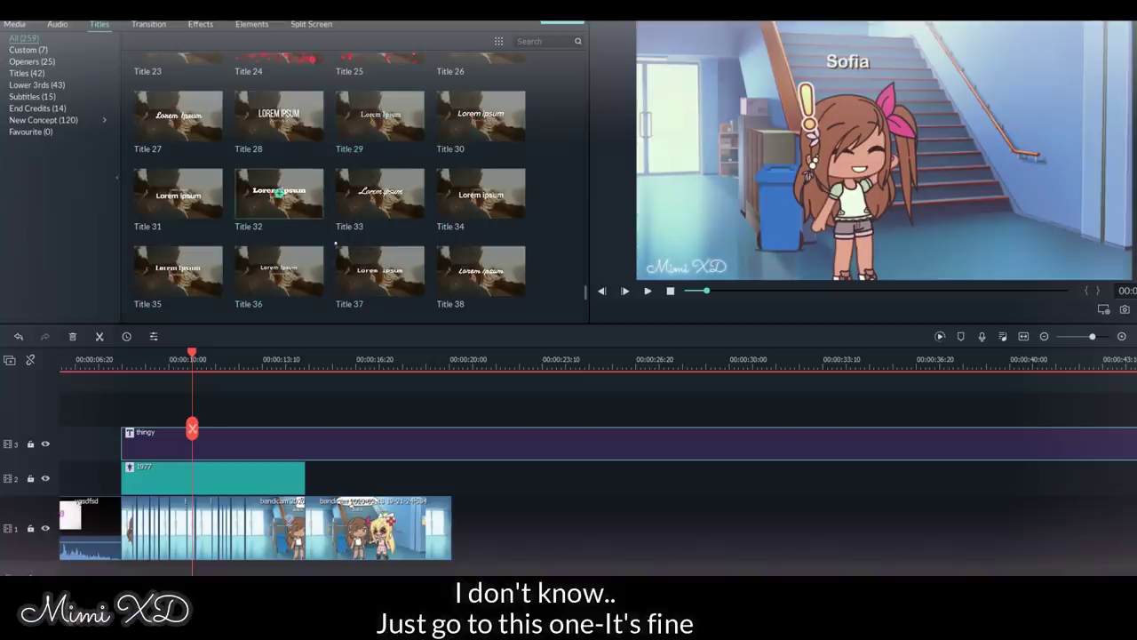
drag(380, 115, 533, 529)
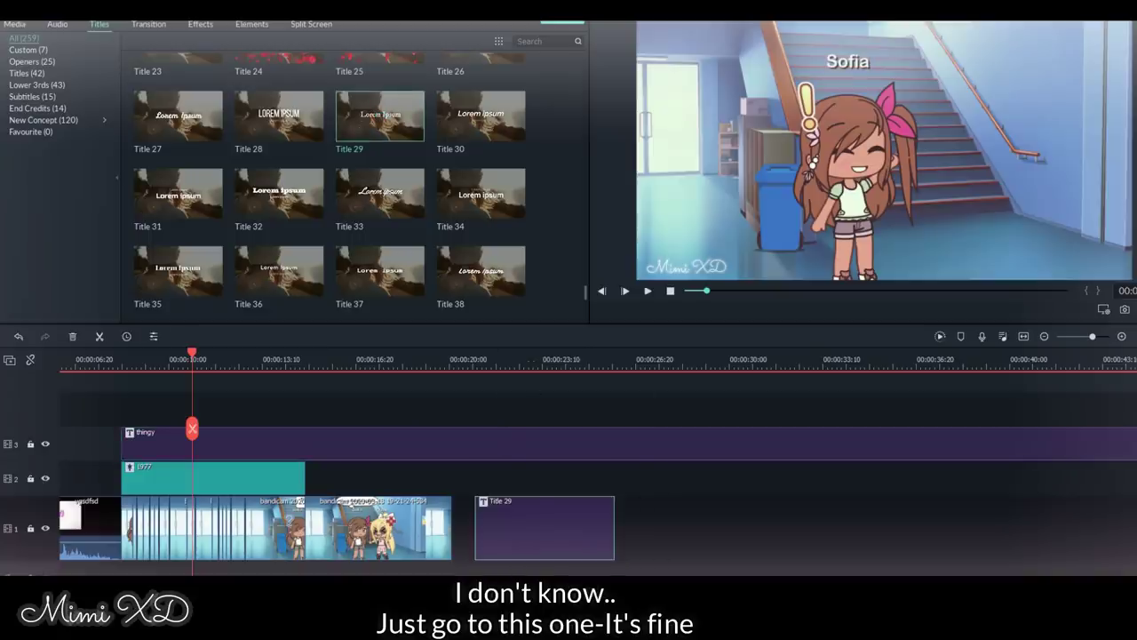
Open the Title 29 clip for editing and look through its preset text styles.
click(533, 530)
right_click(533, 531)
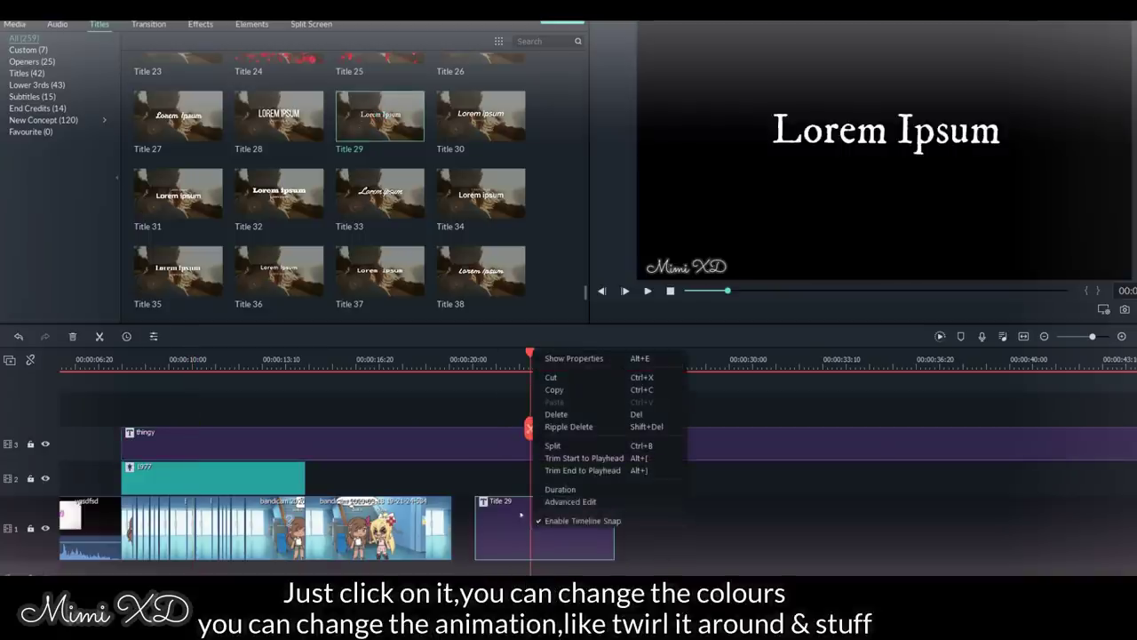
click(508, 515)
double_click(502, 510)
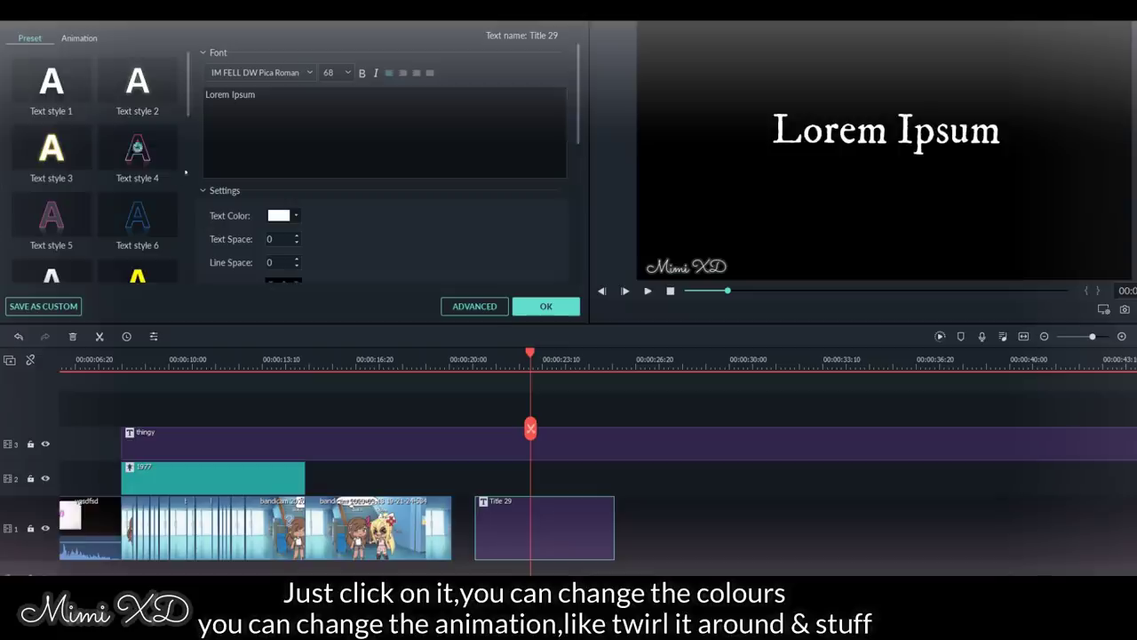
scroll(78, 84, down, 10)
scroll(114, 197, up, 10)
scroll(114, 196, down, 10)
scroll(108, 129, up, 10)
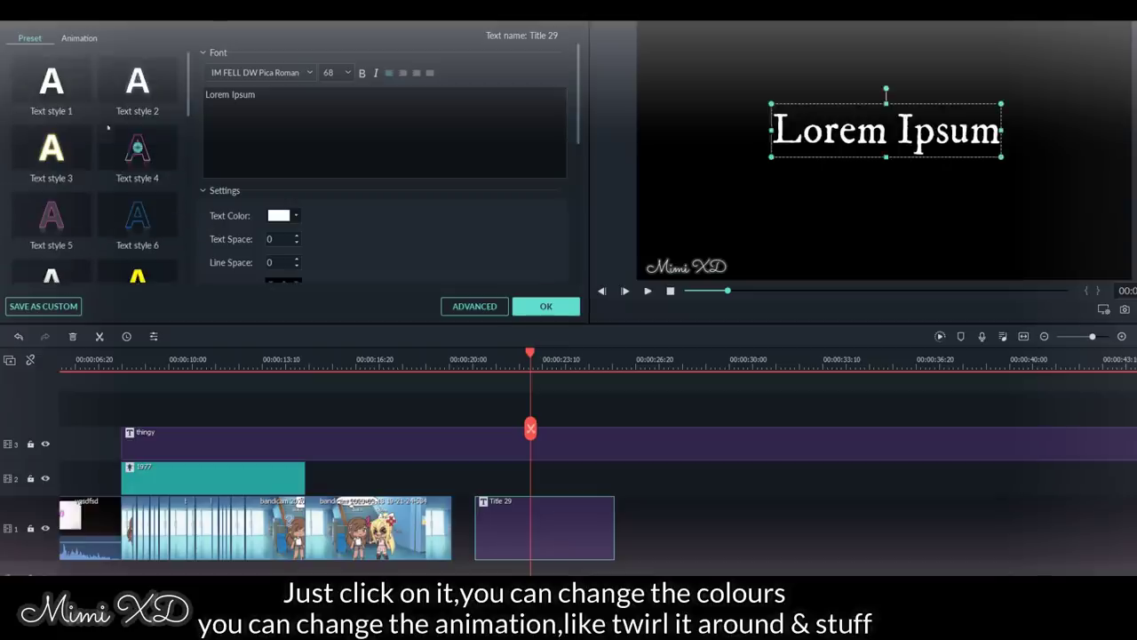
Apply the Up Roll animation to the Title 29 text.
scroll(89, 135, down, 3)
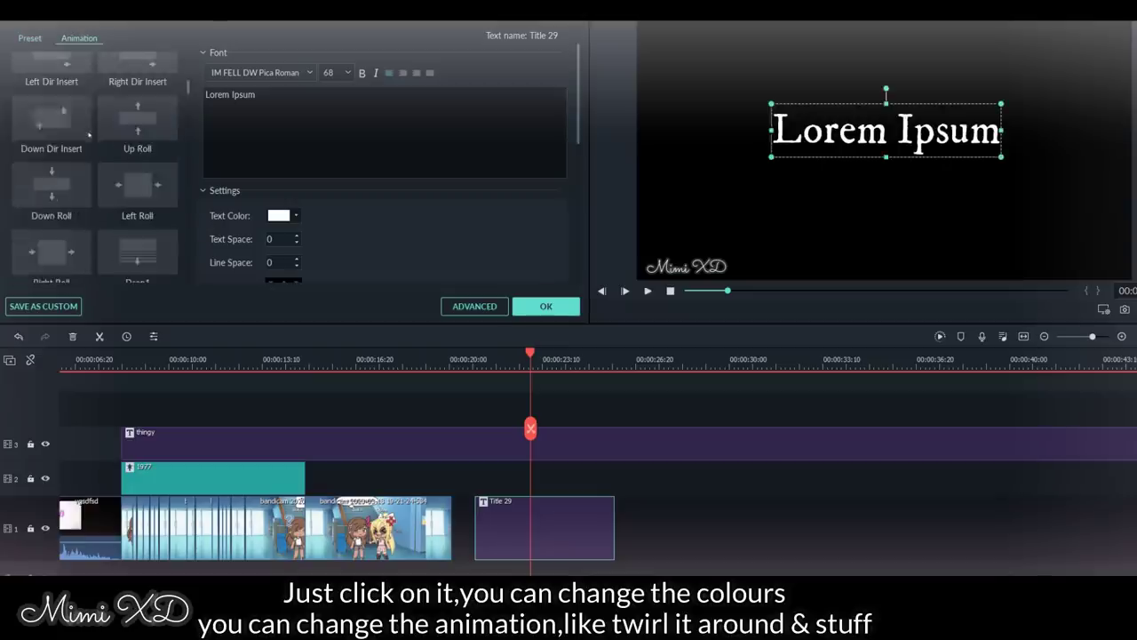
scroll(90, 144, down, 3)
click(85, 134)
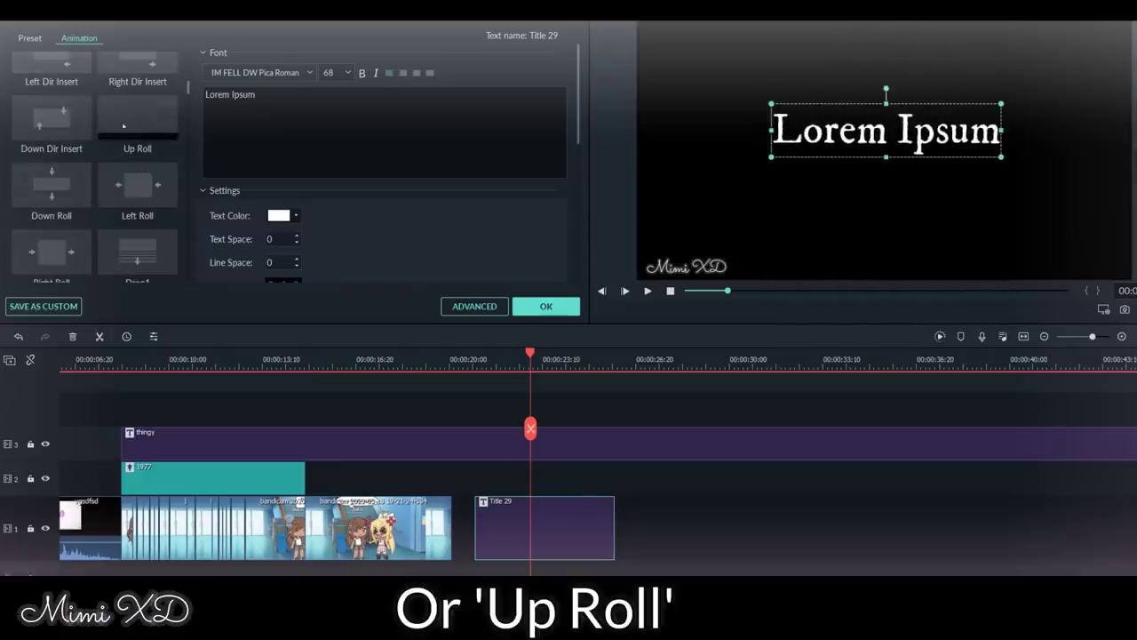
double_click(138, 120)
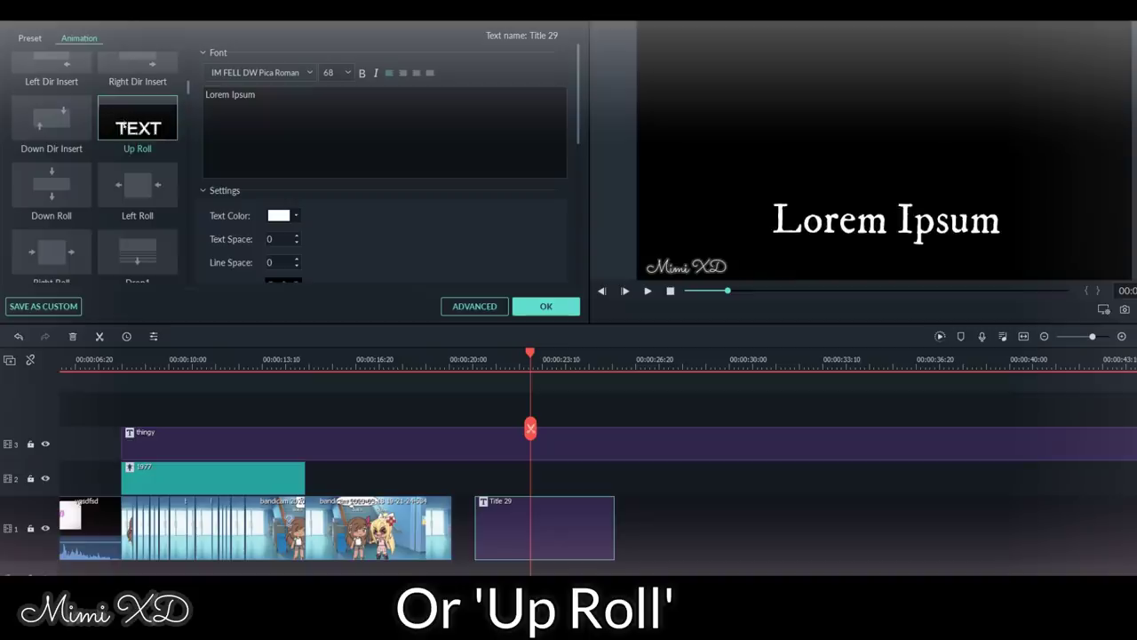
Change the title text's font to Knewave and set its size to 150.
click(257, 72)
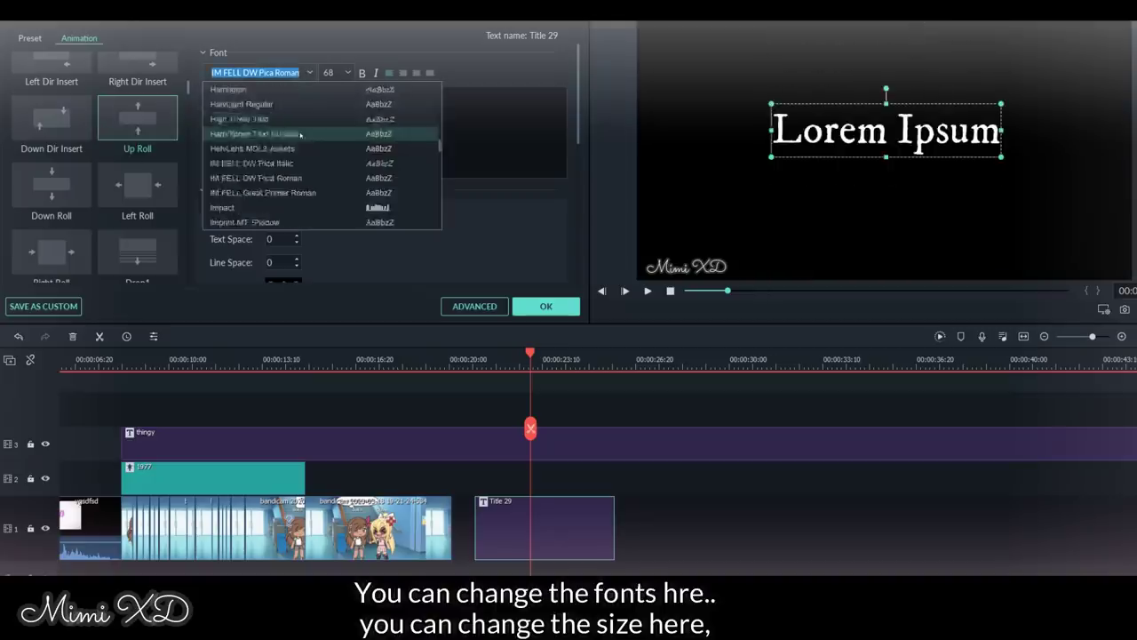
scroll(316, 157, down, 2)
click(315, 162)
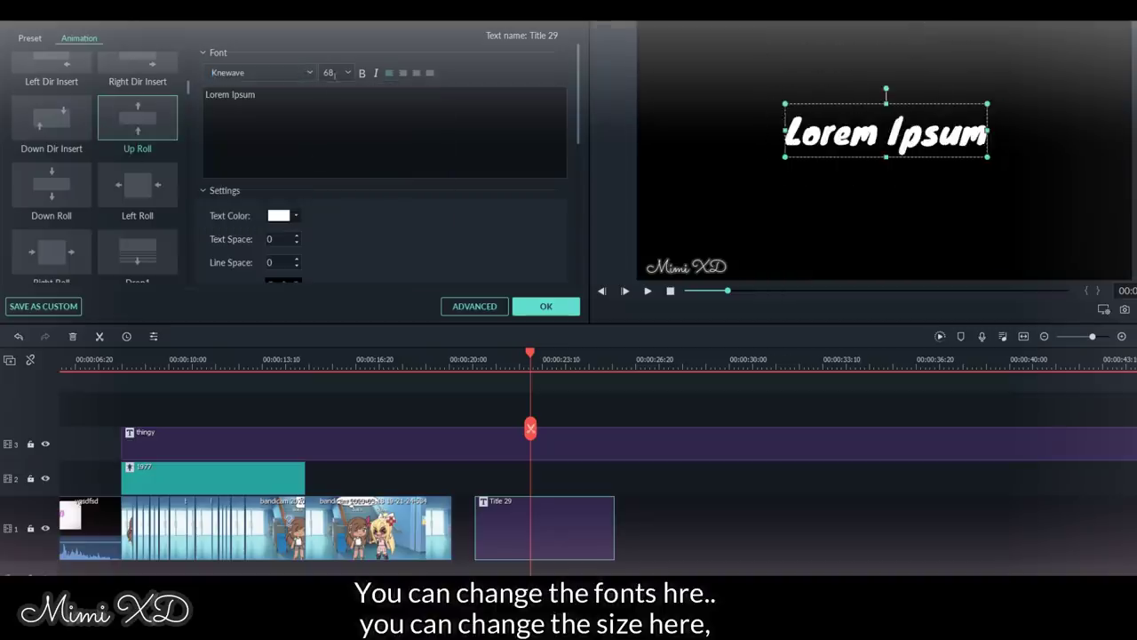
text(150)
key(Return)
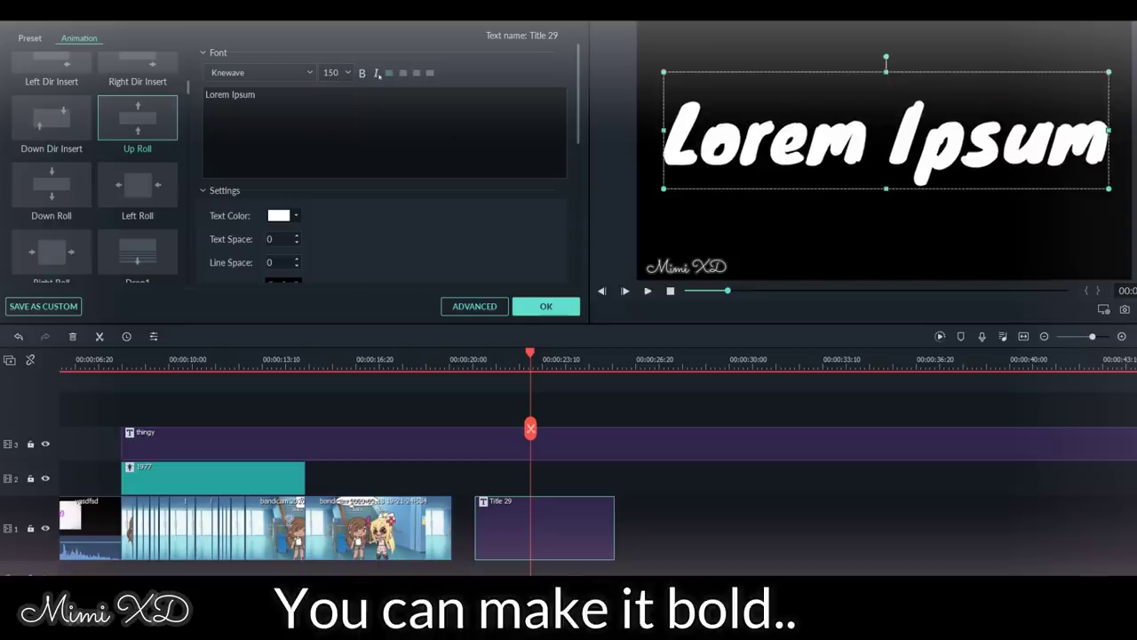
Try italic formatting on the title text.
click(377, 75)
click(378, 75)
scroll(462, 222, down, 1)
scroll(480, 240, up, 1)
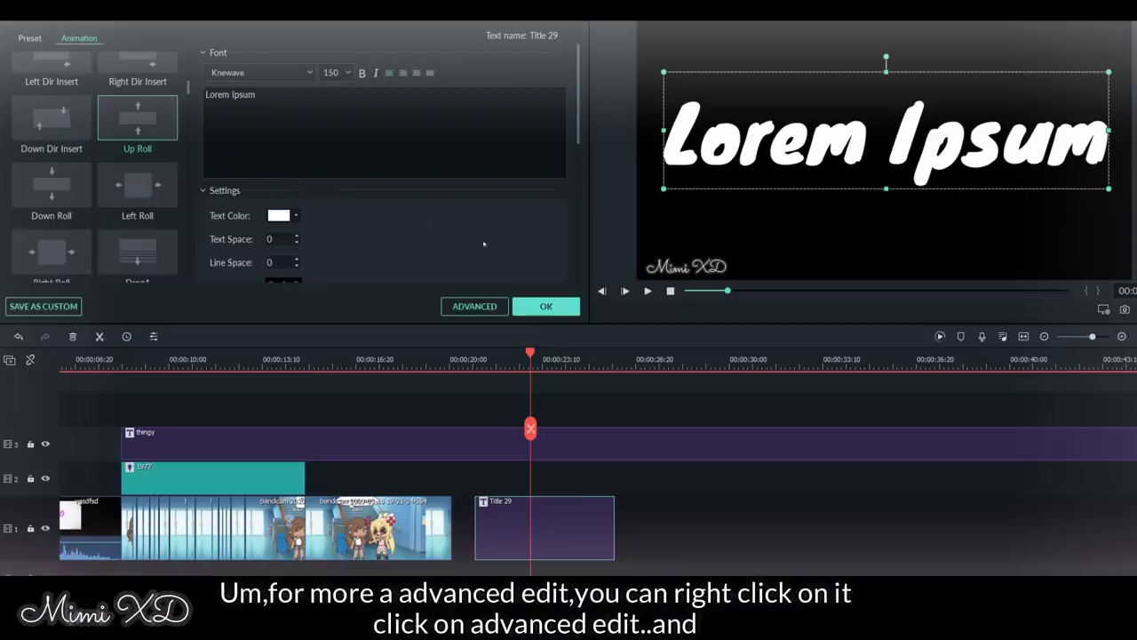
Confirm the title edits and open the Title 29 clip for advanced text editing.
click(546, 306)
right_click(576, 547)
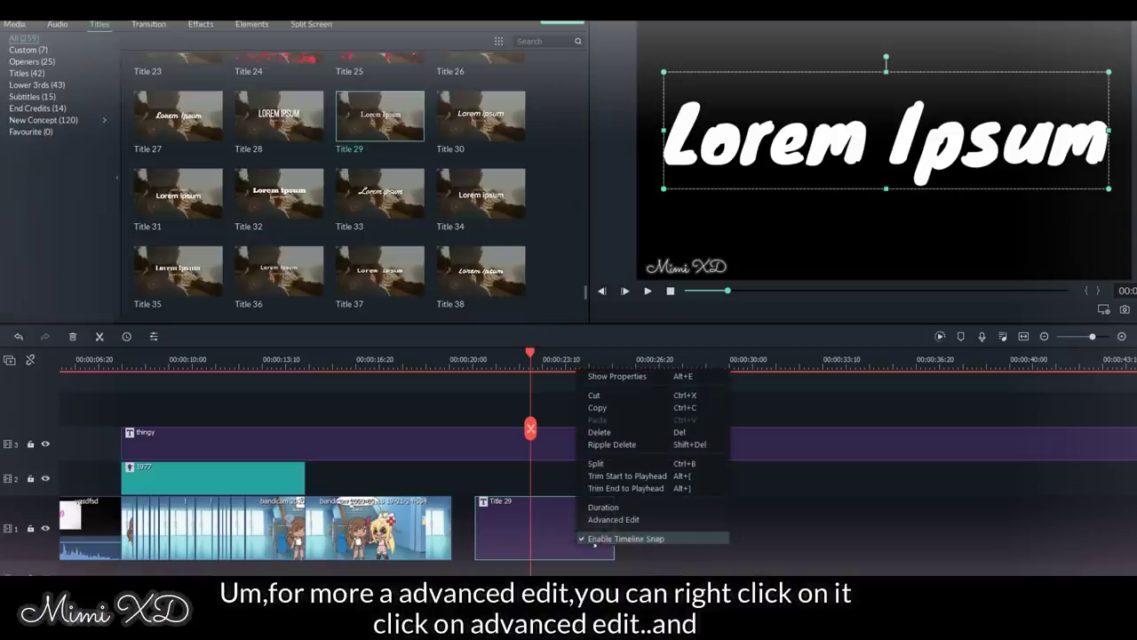
click(541, 532)
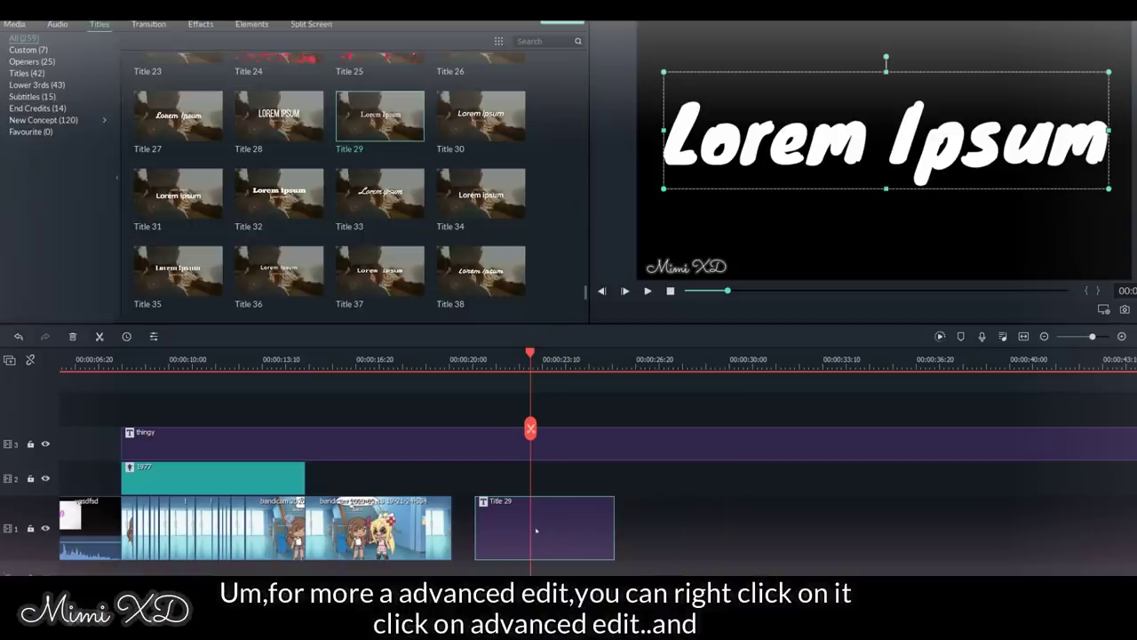
right_click(535, 531)
click(576, 504)
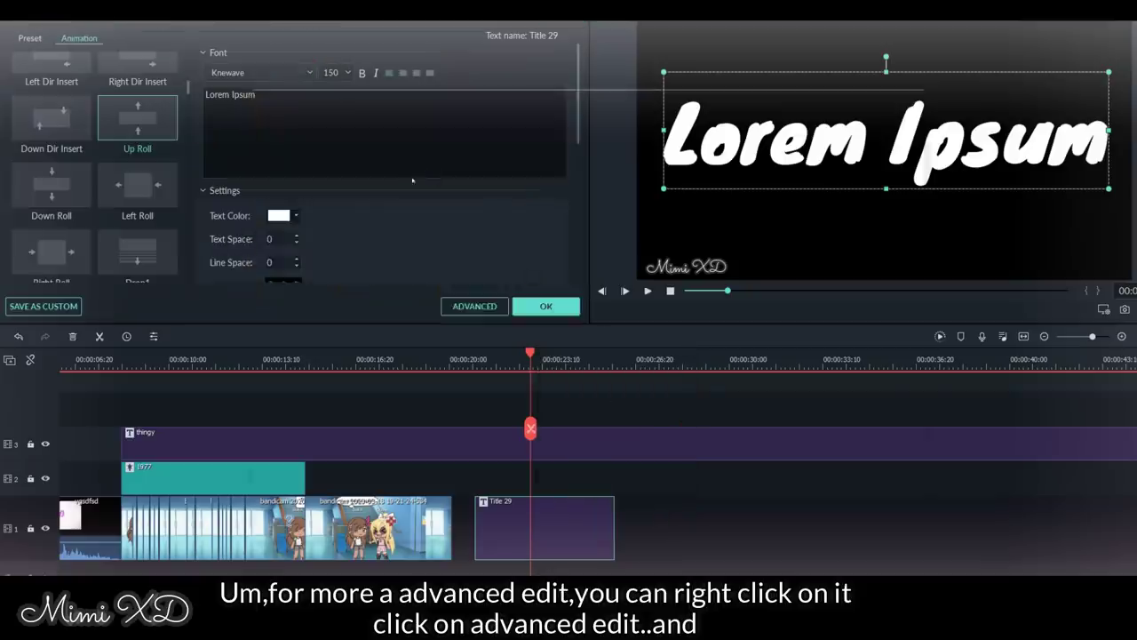
Enable a text shadow on the title and give it a pale yellow-green color.
scroll(348, 338, down, 4)
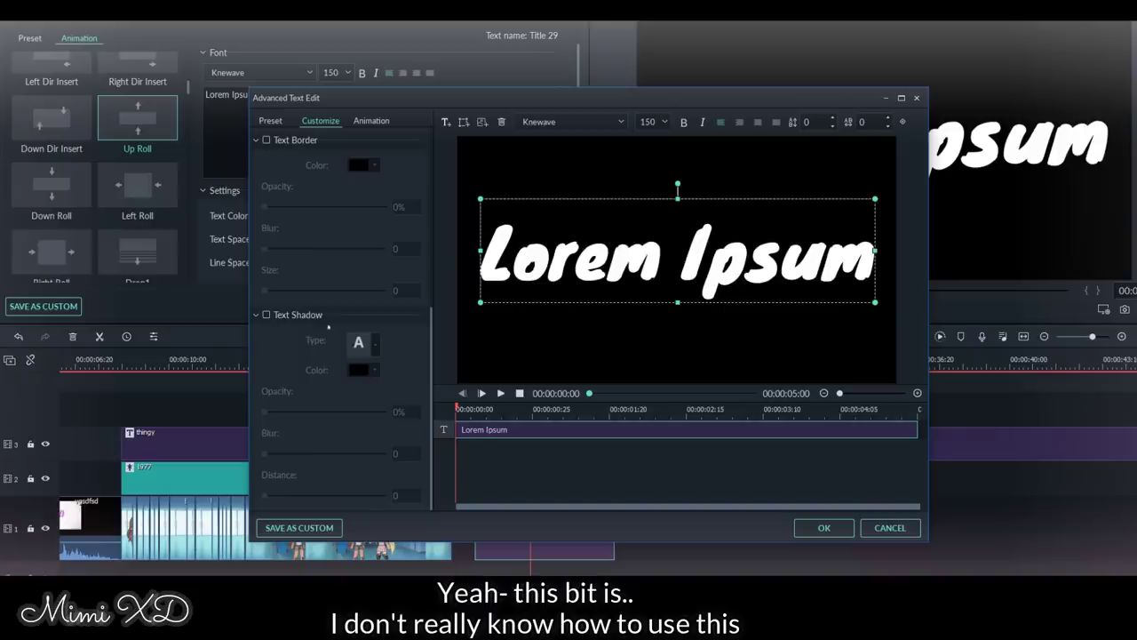
click(282, 317)
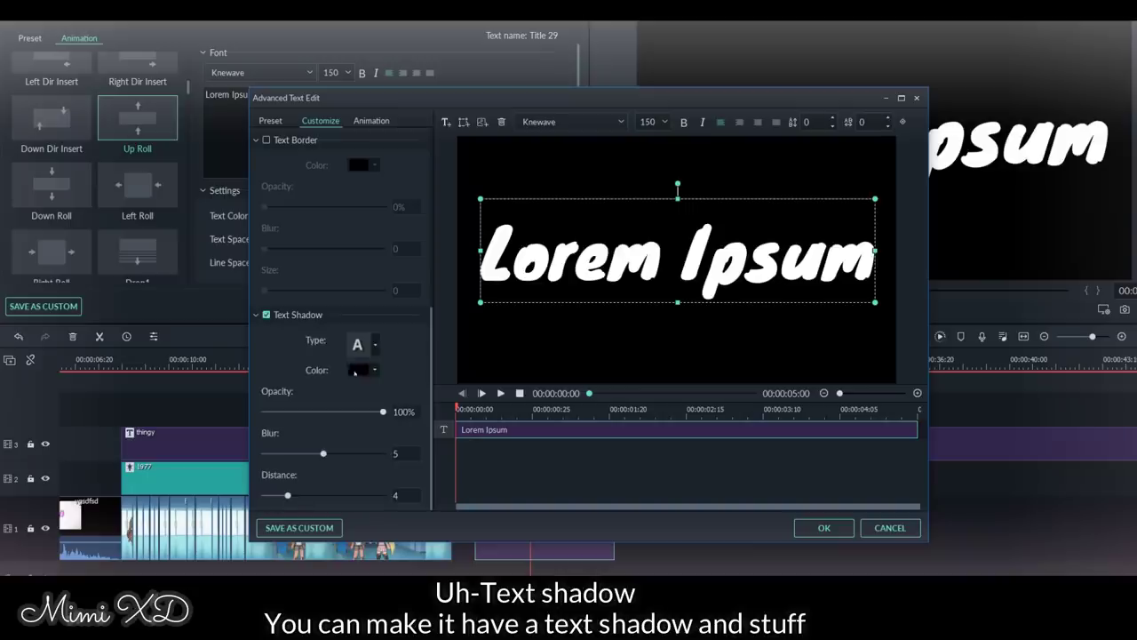
click(357, 370)
click(398, 379)
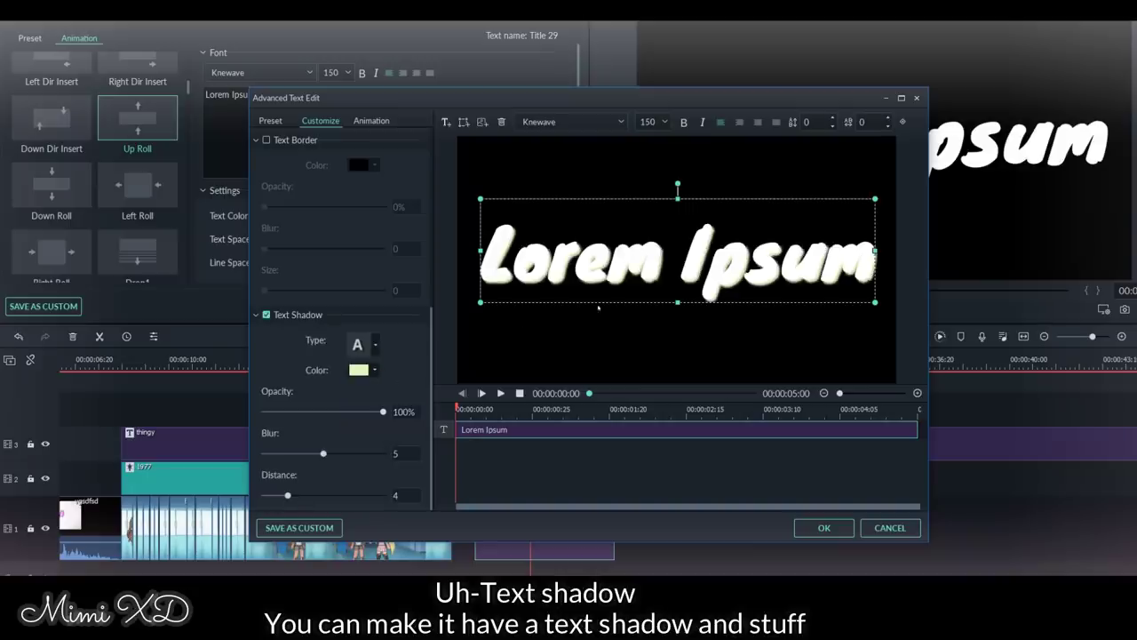
Try out a text border on the title, and switch its text fill off and back on.
scroll(300, 233, up, 3)
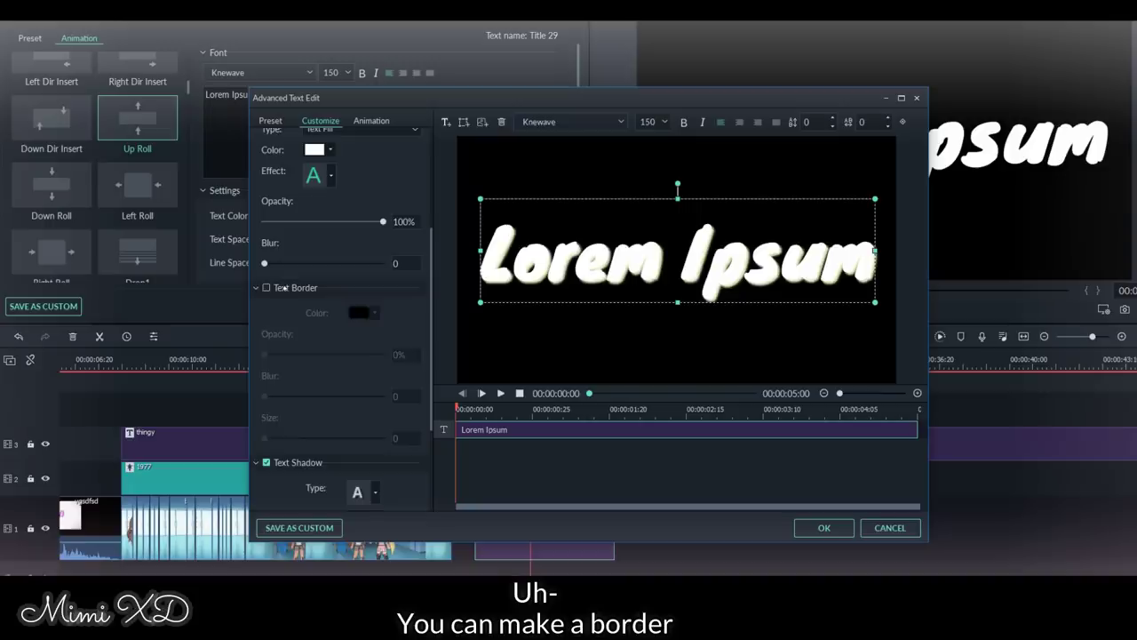
click(284, 288)
click(282, 289)
scroll(293, 294, up, 2)
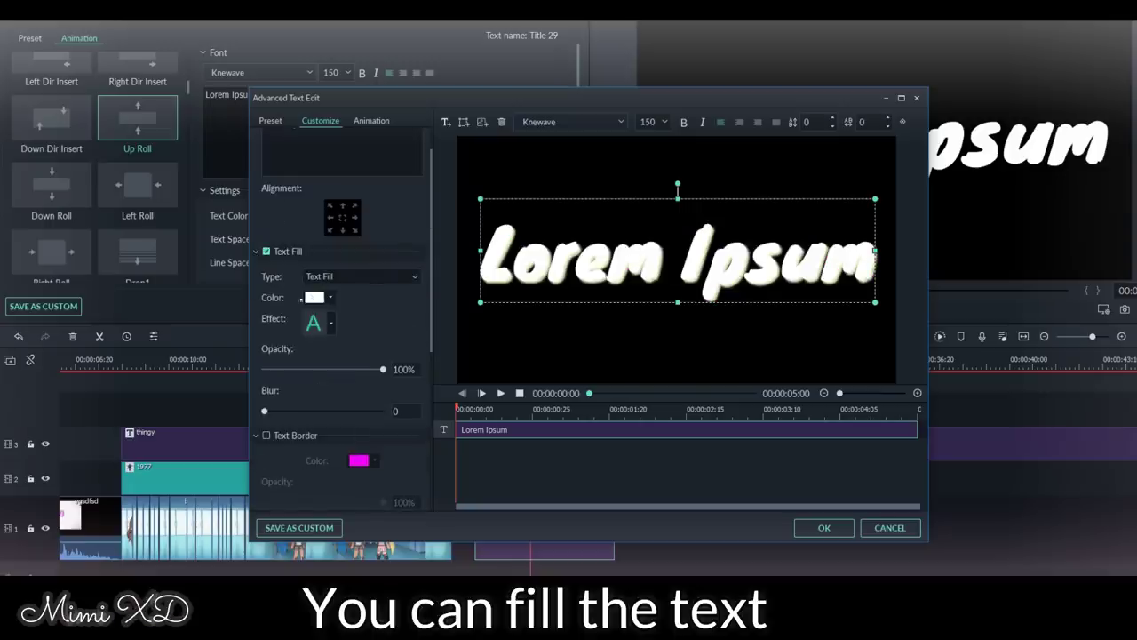
click(291, 254)
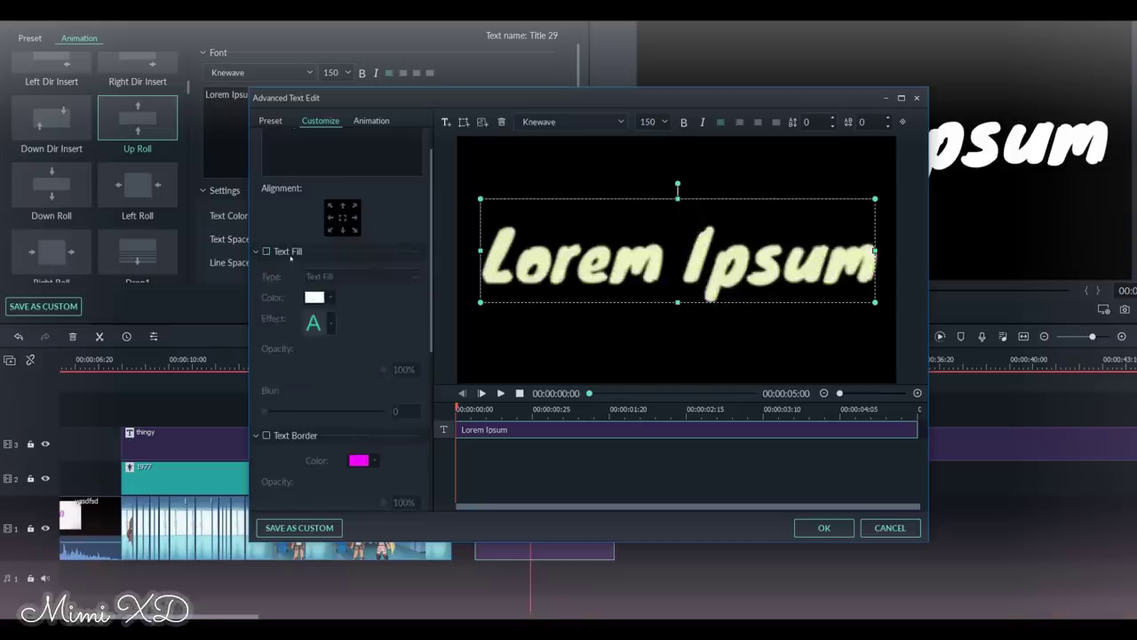
click(298, 254)
Replace the Lorem Ipsum title text with "skechers".
scroll(326, 258, up, 1)
drag(320, 161, 176, 156)
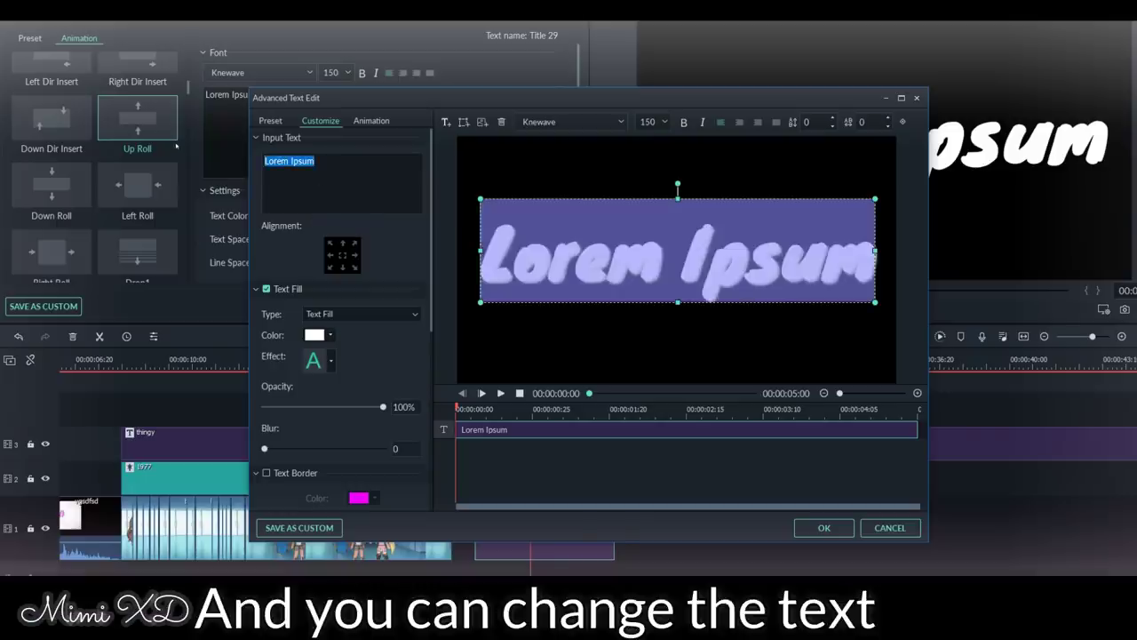
text(Mimi XD)
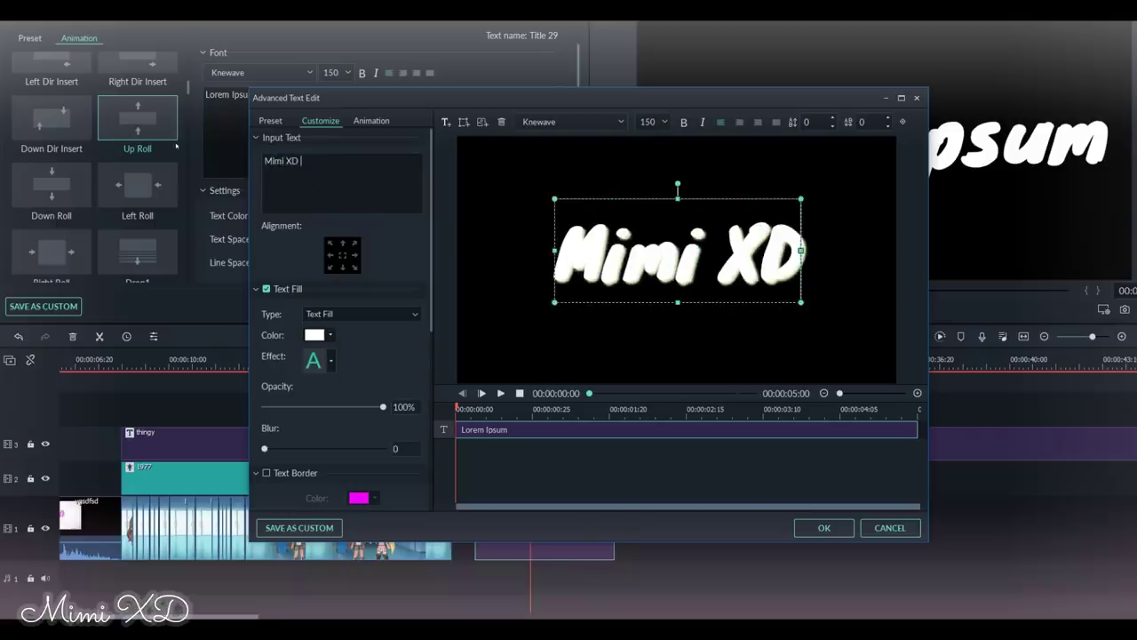
key(BackSpace)
key(BackSpace)
key(BackSpace)
key(BackSpace)
key(BackSpace)
key(BackSpace)
key(BackSpace)
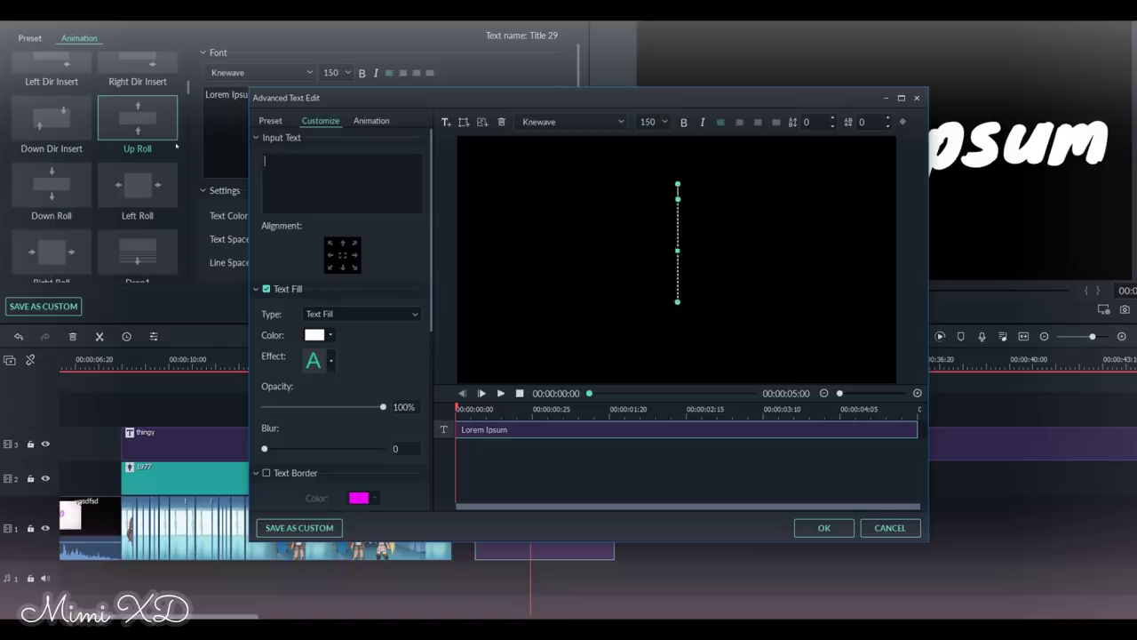
text(skechers)
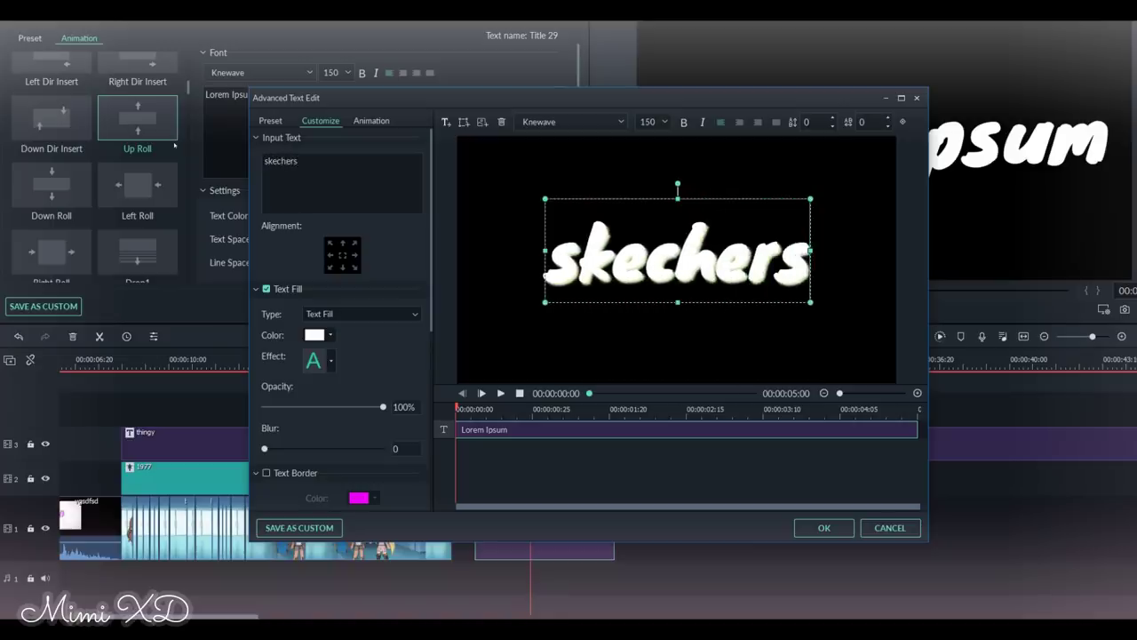
Apply the Roll clockwise animation to the skechers text.
click(372, 120)
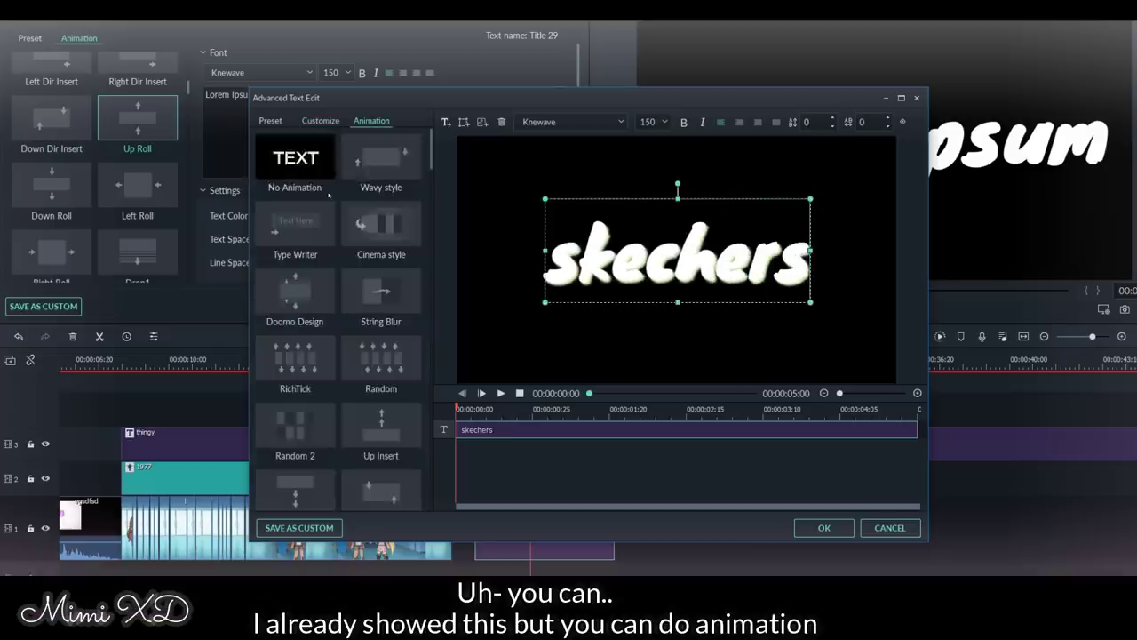
scroll(358, 289, down, 5)
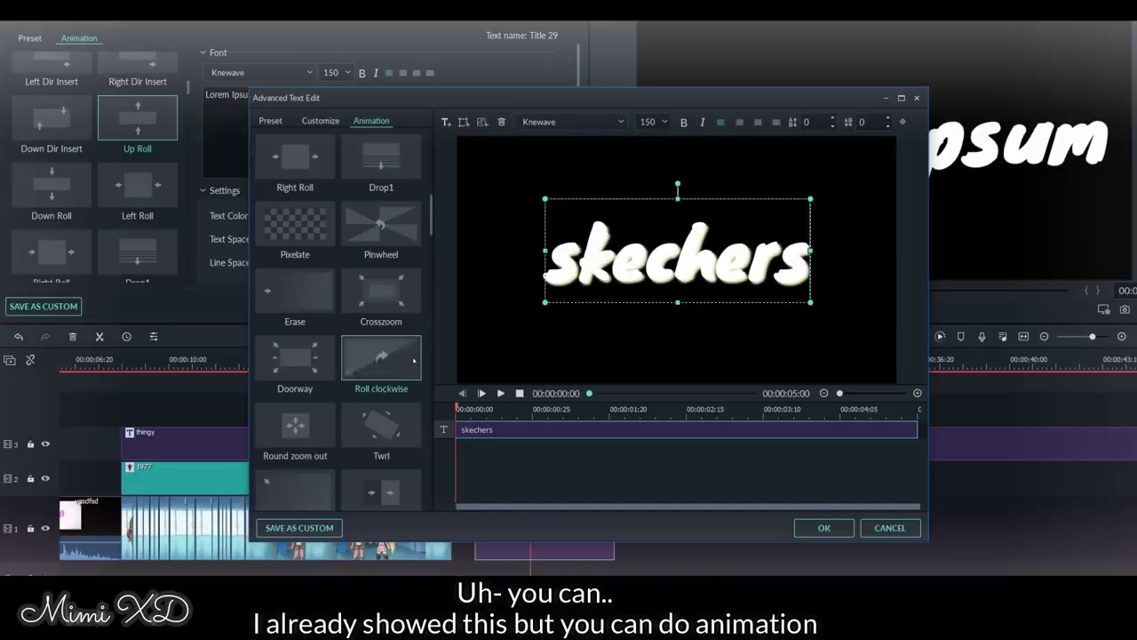
click(391, 341)
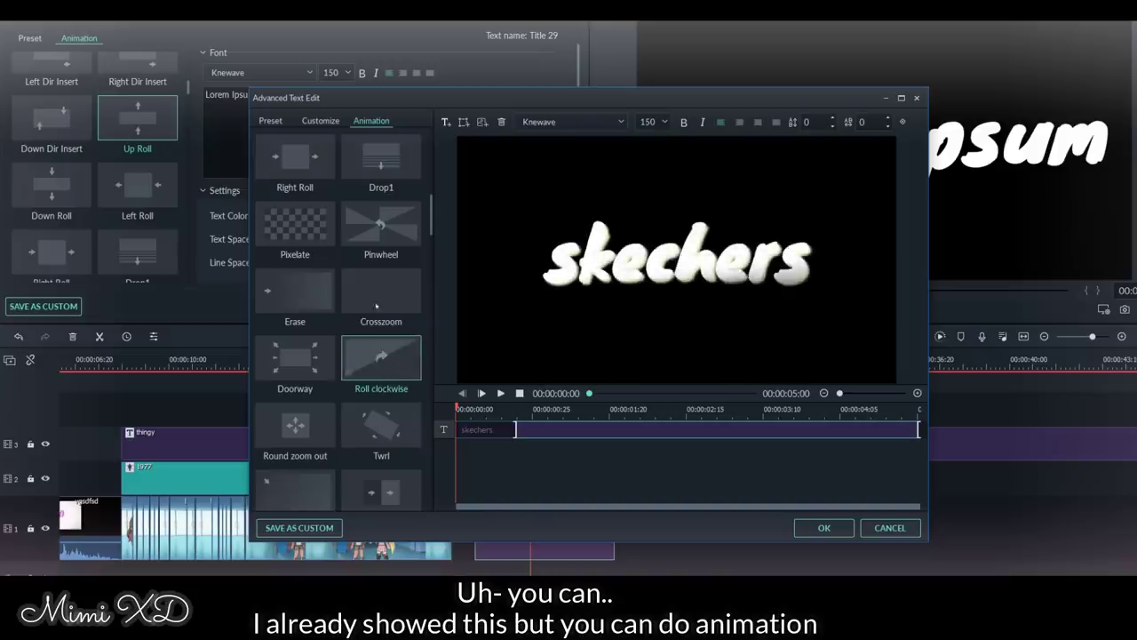
Save the skechers title as a custom text and confirm the edits in both title editors.
scroll(389, 276, up, 5)
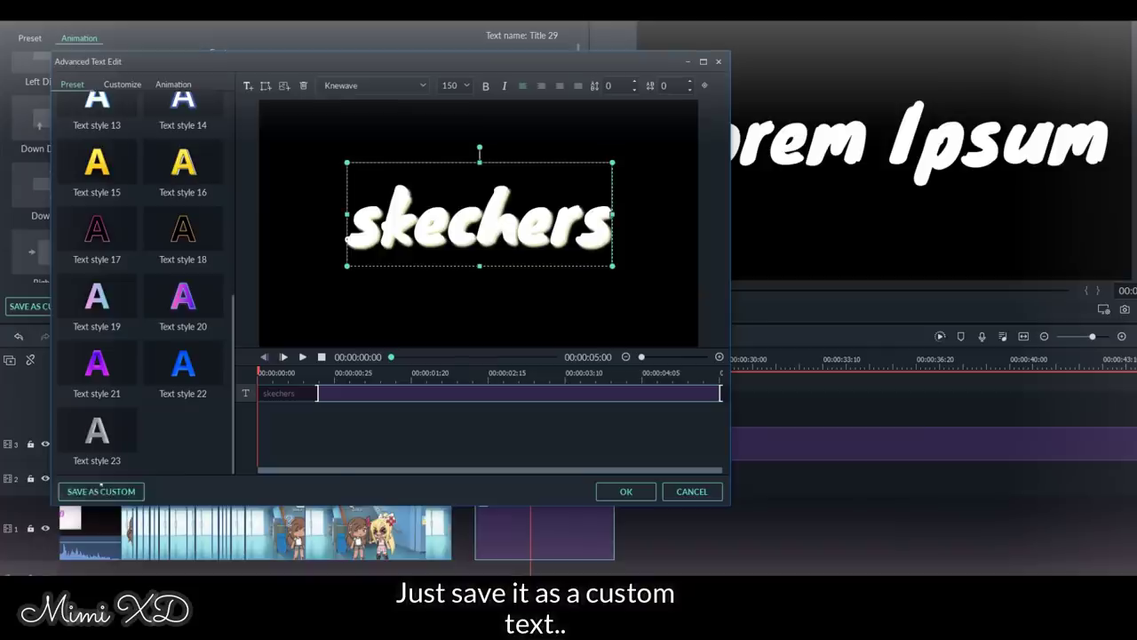
click(100, 492)
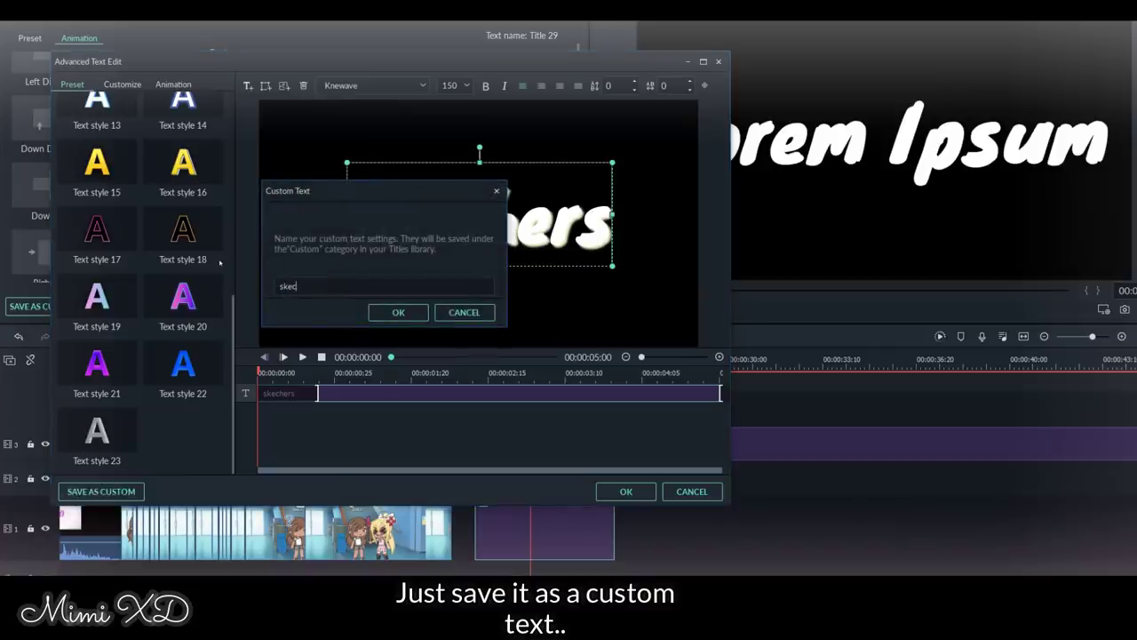
click(405, 307)
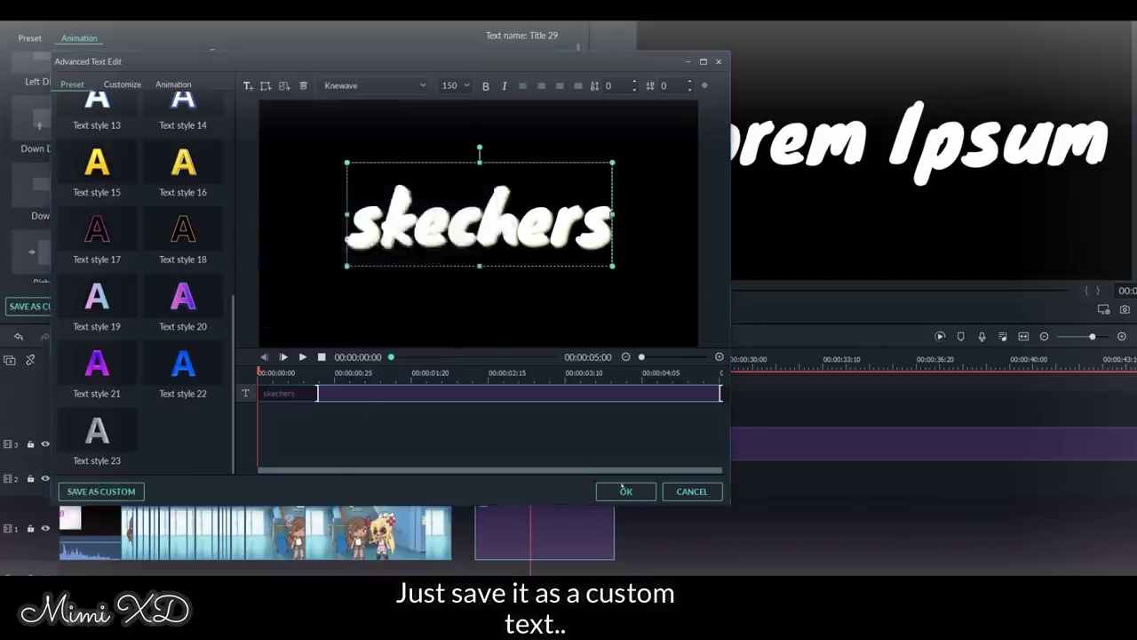
click(625, 491)
click(546, 305)
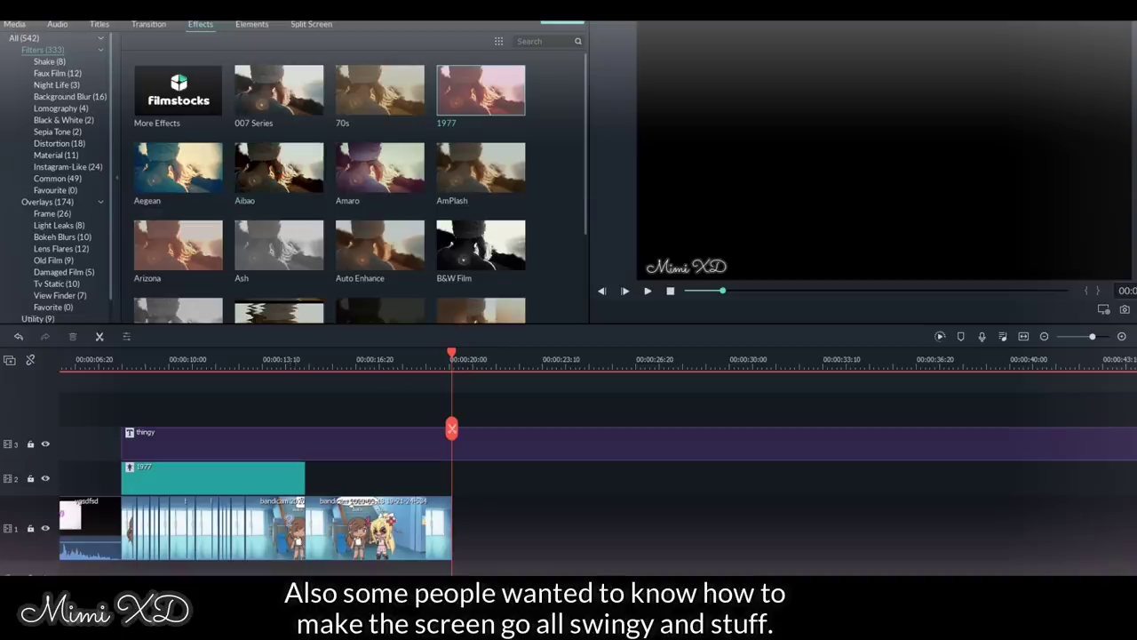
Add the Mild effect from the Shake filters on track 4, spanning the last screenshot clip, and play it.
scroll(48, 180, down, 1)
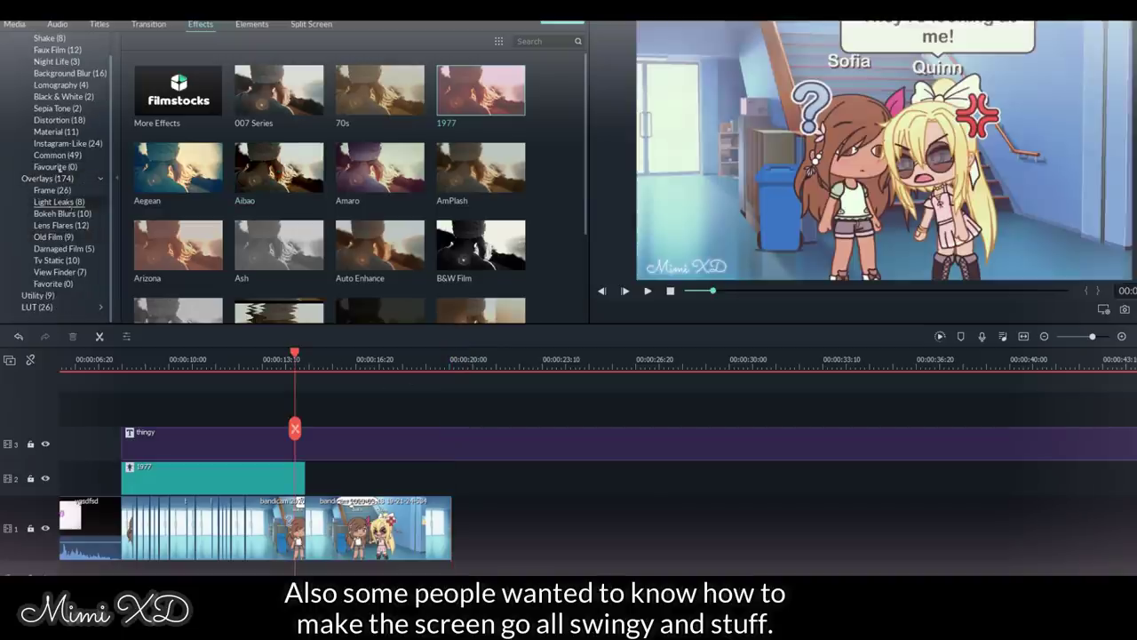
click(58, 202)
click(73, 62)
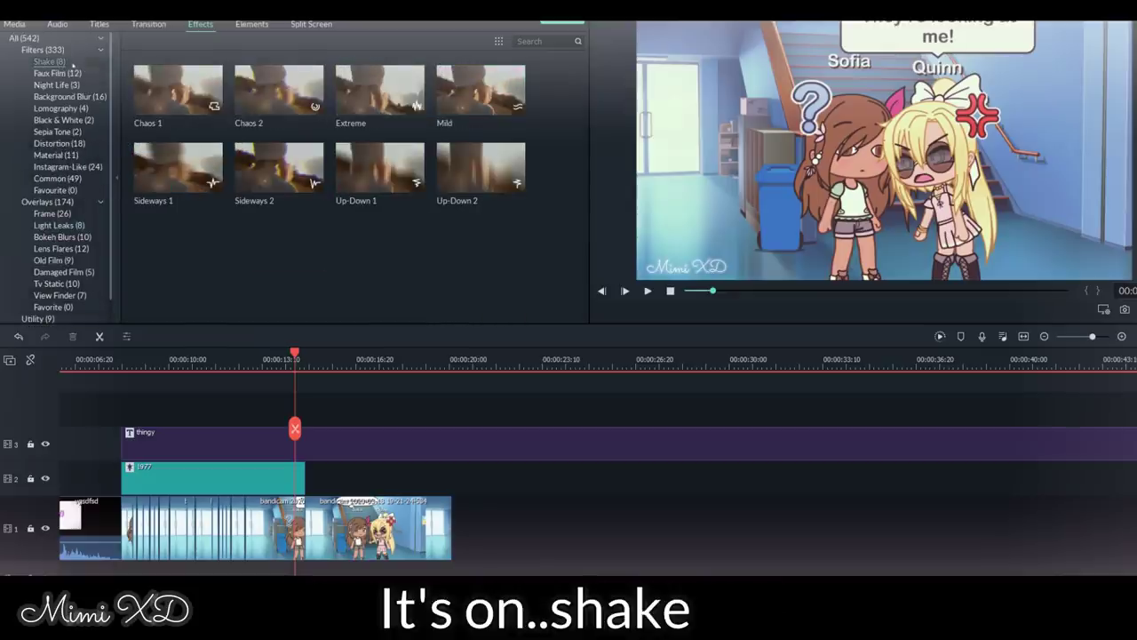
click(449, 110)
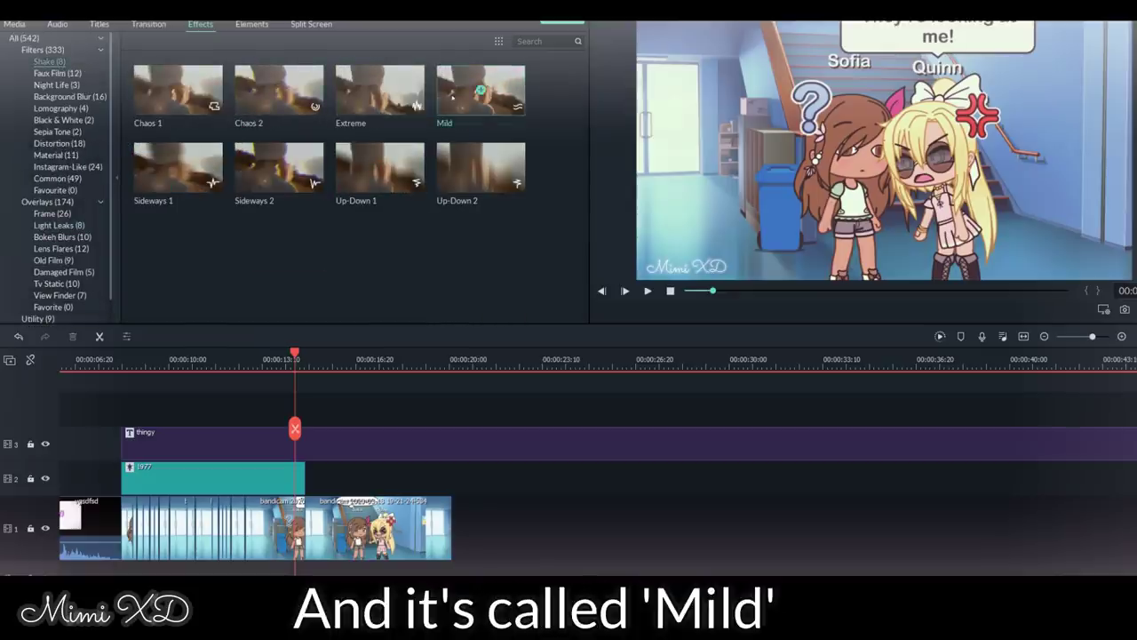
drag(397, 415, 449, 475)
key(space)
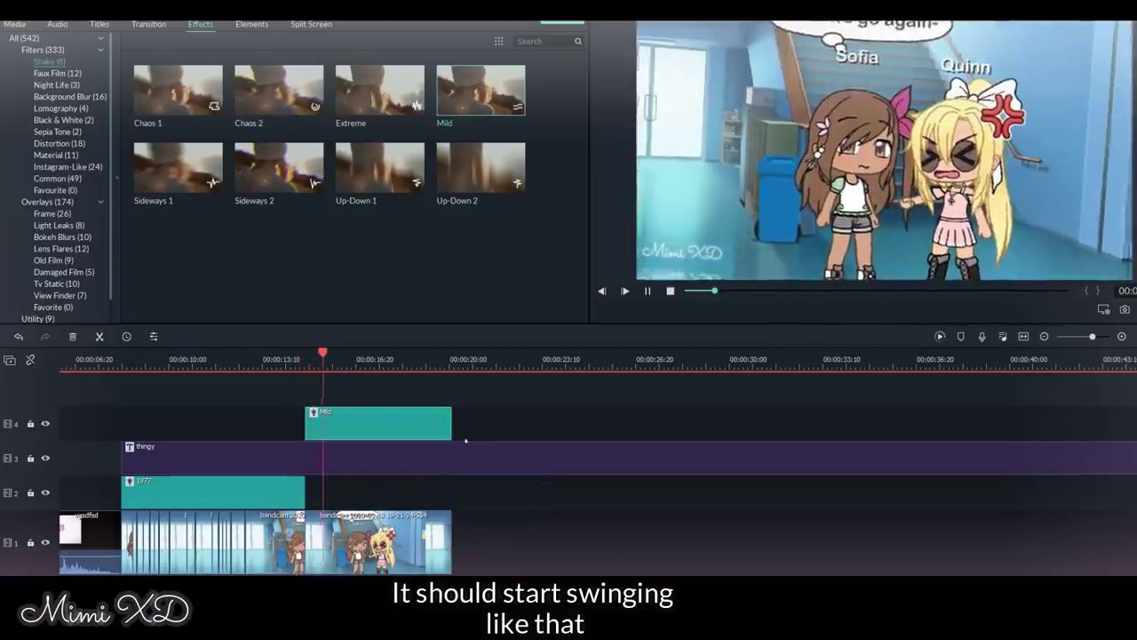
Set the Mild effect's frequency to 0.30 and play back the shake.
double_click(440, 425)
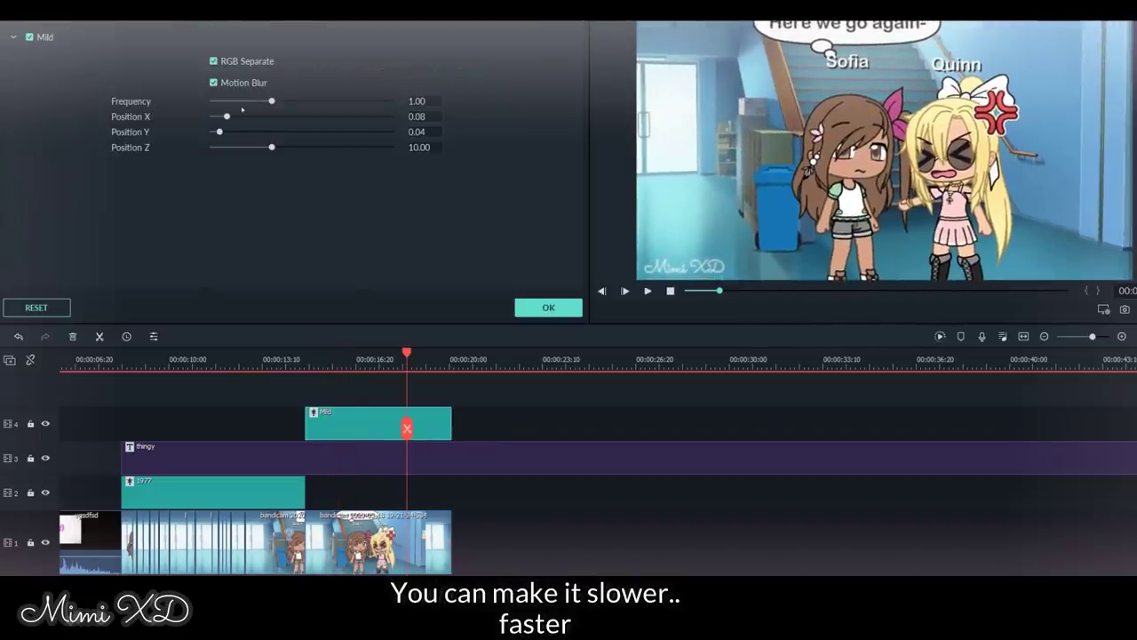
click(231, 101)
click(331, 364)
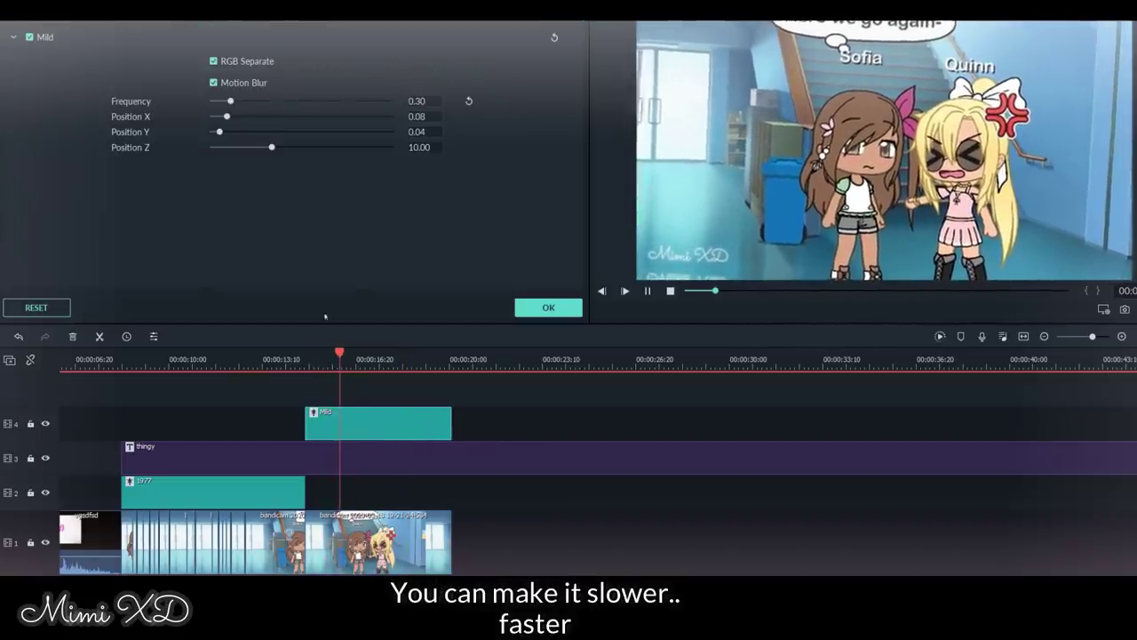
Raise the Mild effect's frequency to 3.00 and confirm the effect settings.
click(365, 101)
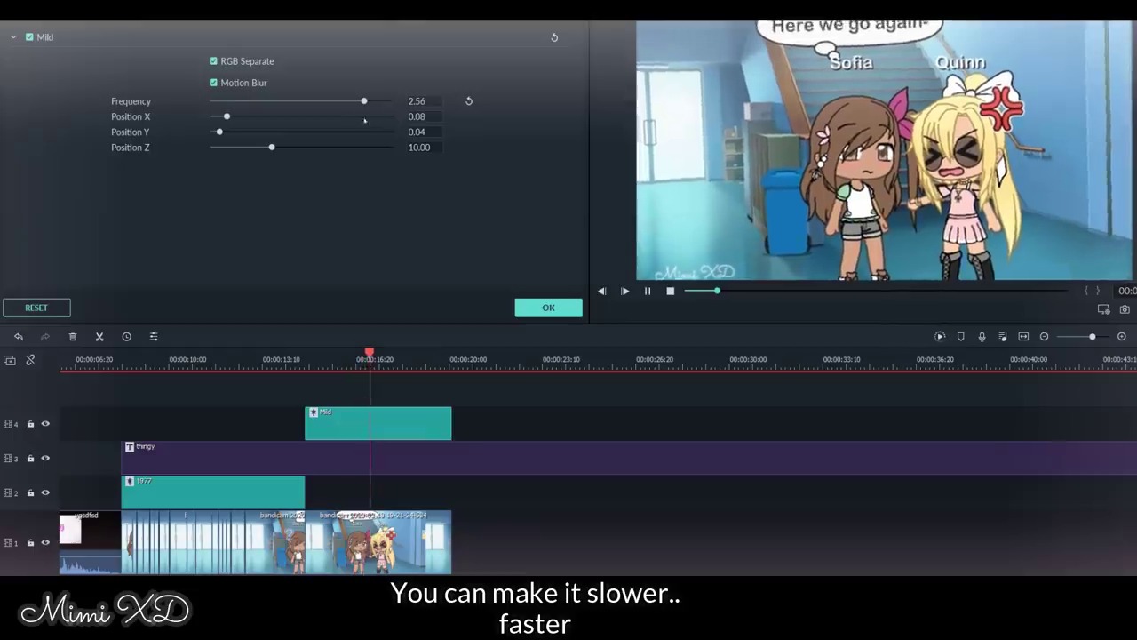
click(383, 103)
click(391, 102)
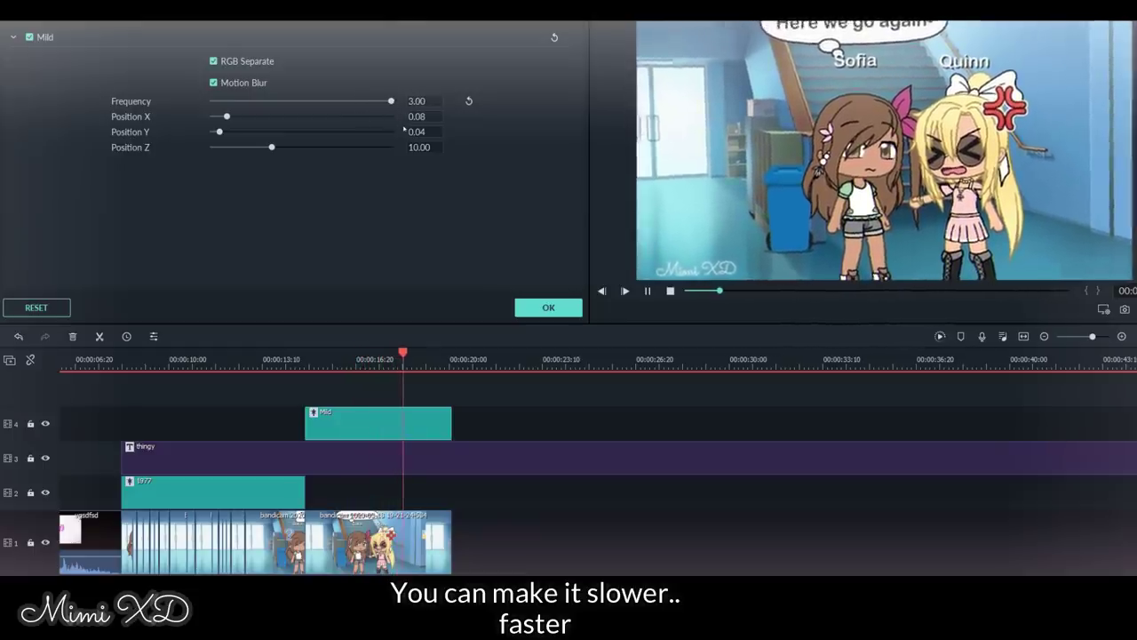
key(space)
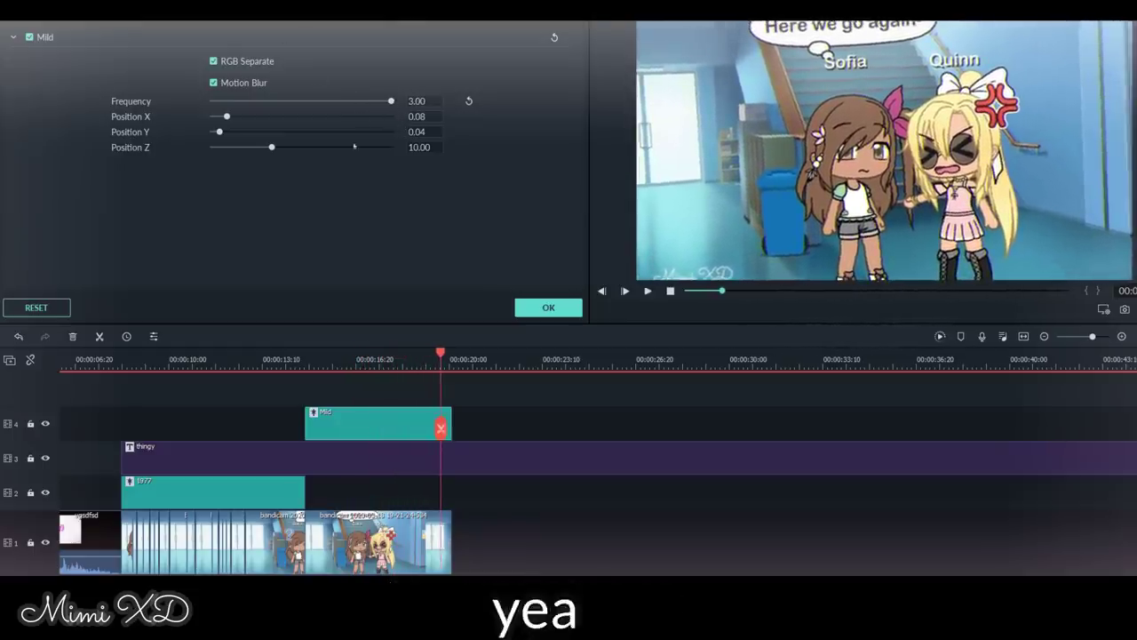
click(566, 306)
Replace the Mild effect on track 4 with the Extreme shake effect and preview it over the last screenshot clip.
right_click(342, 424)
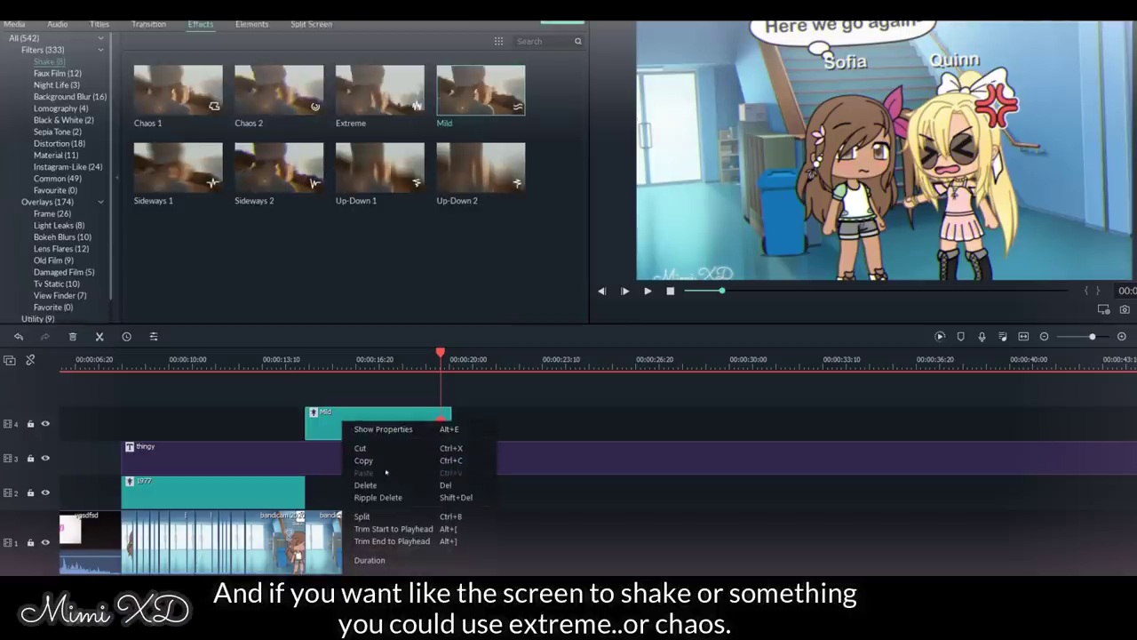
click(364, 485)
drag(327, 436, 475, 432)
click(348, 362)
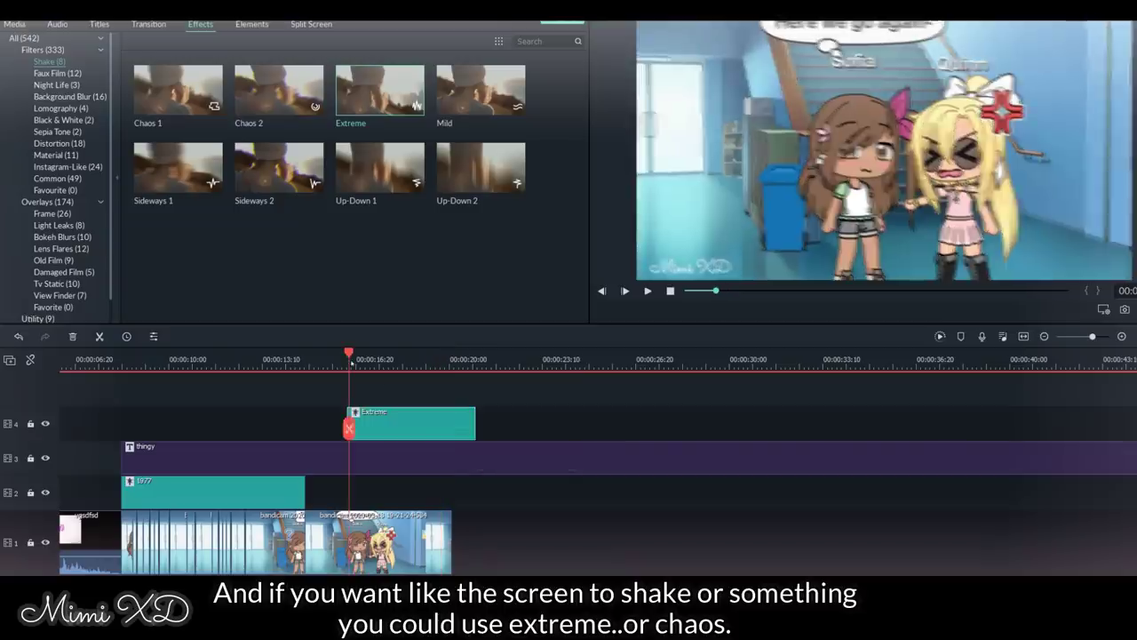
key(space)
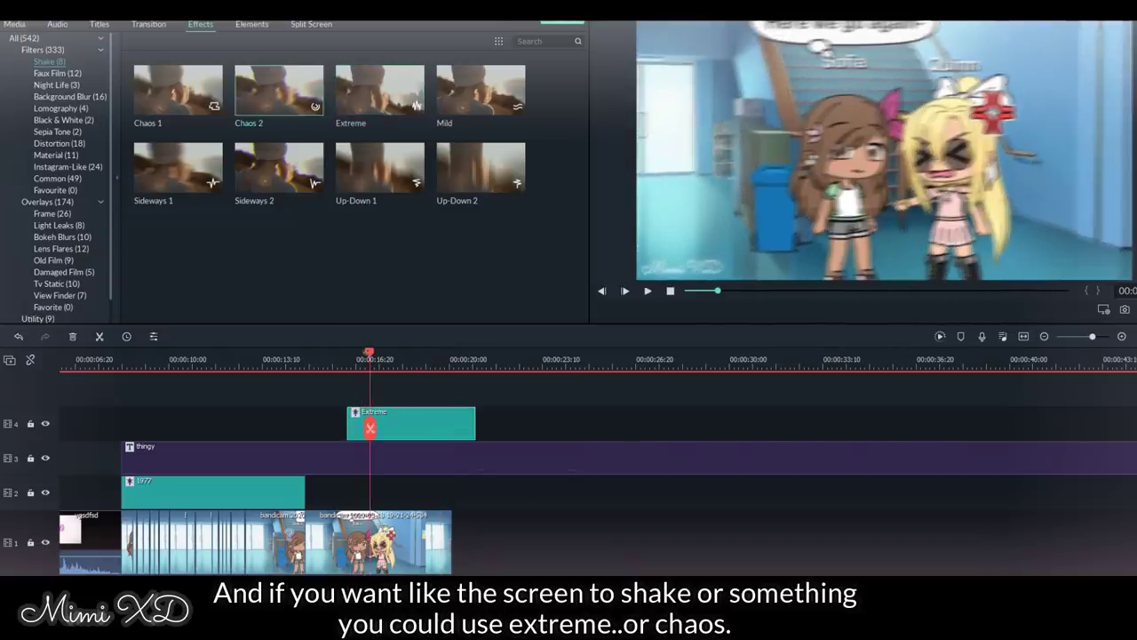
Place the Chaos 2 shake effect at the playhead on track 5 and delete the Extreme effect from track 4.
drag(366, 353, 398, 405)
right_click(399, 422)
click(381, 456)
right_click(381, 456)
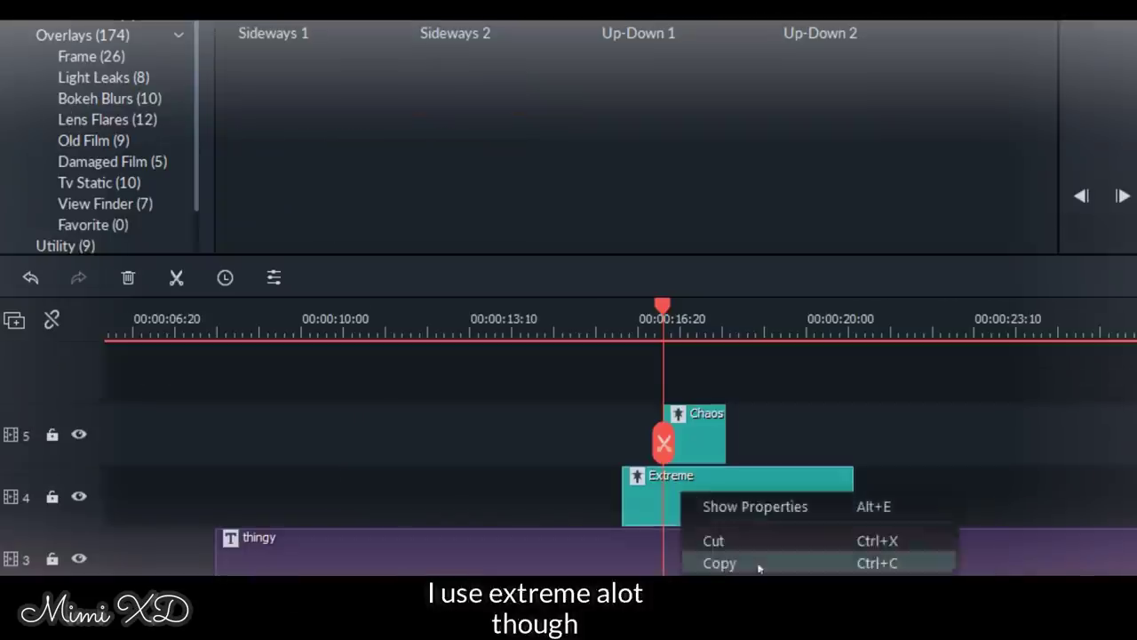
click(765, 608)
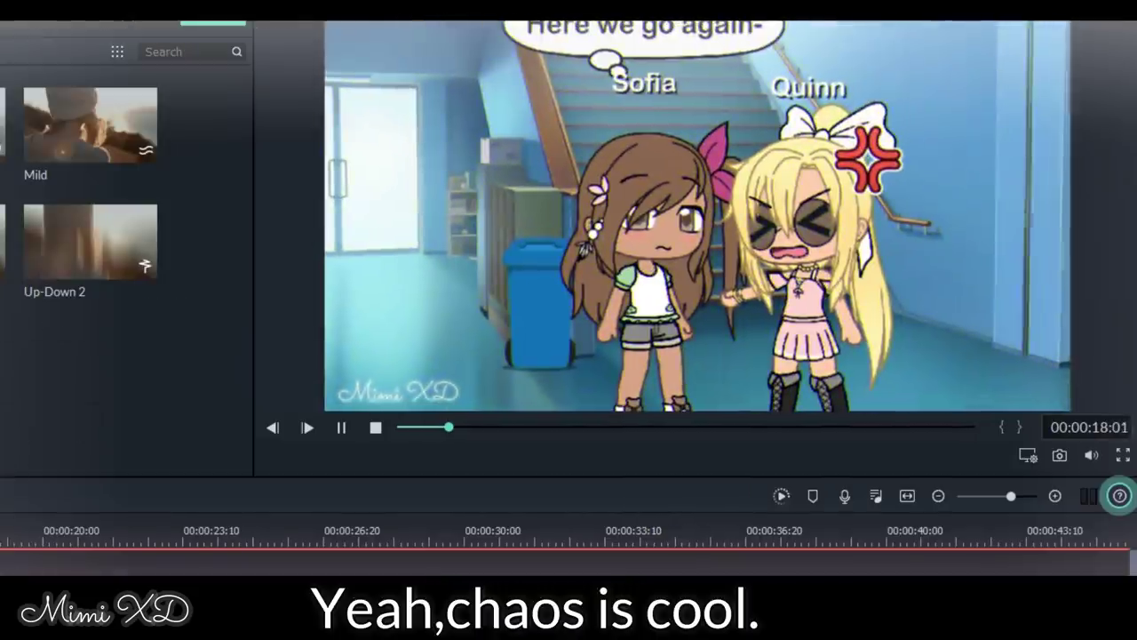
Try the Sideways 1 shake effect on track 4 over the last screenshot clip, preview it and delete it.
key(space)
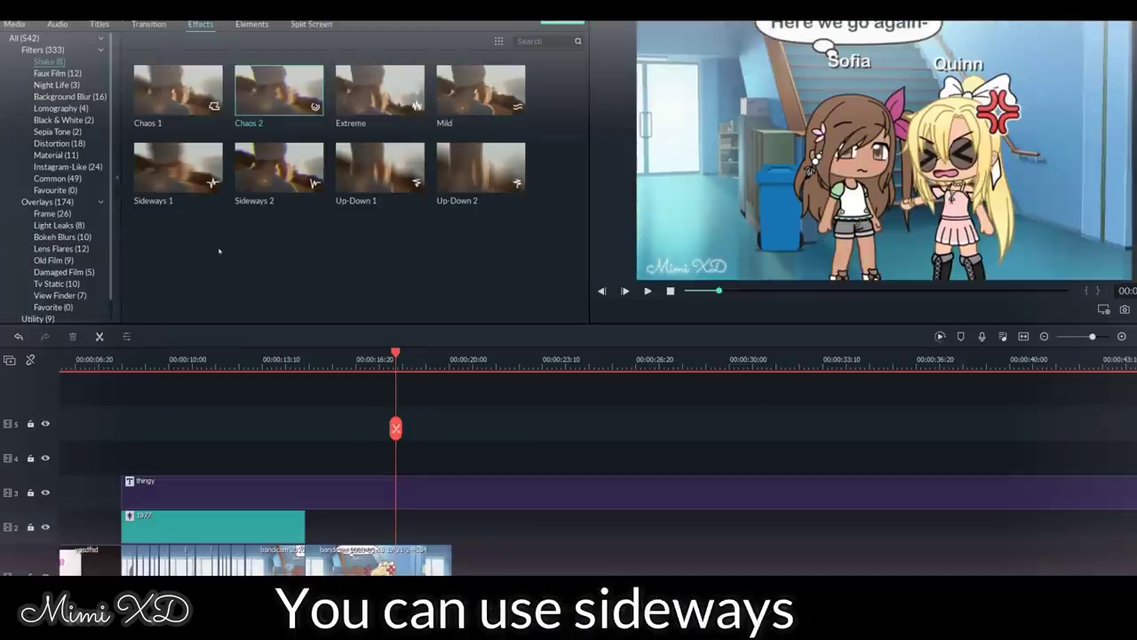
drag(360, 436, 391, 457)
key(space)
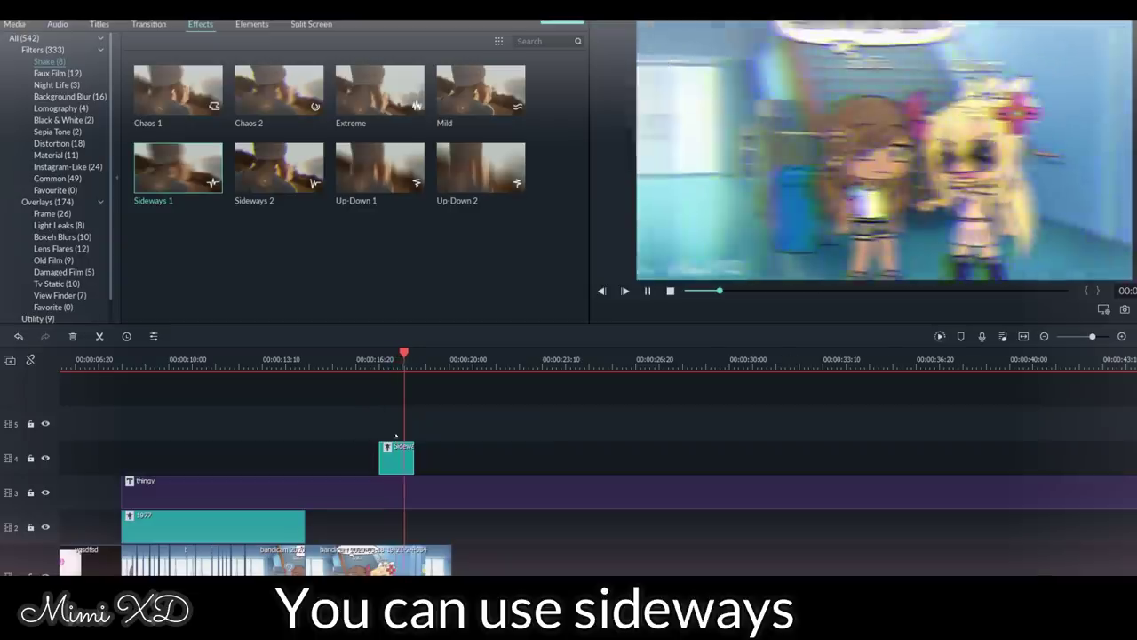
right_click(393, 466)
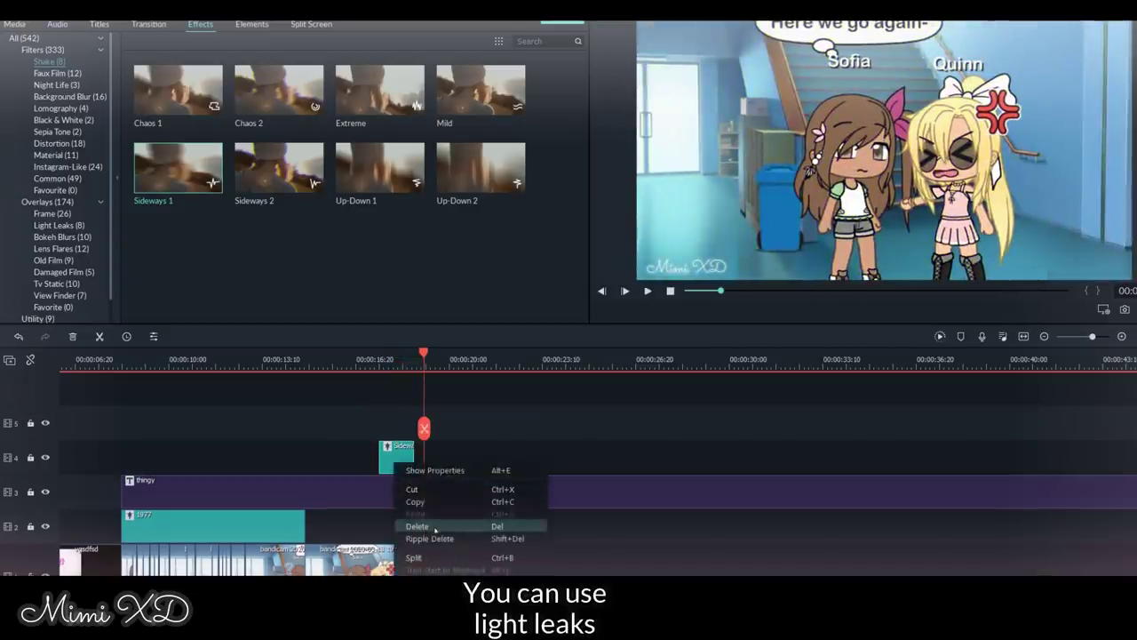
click(417, 525)
Overlay Light Leak 1 on track 4 across the last clip, and place the Baltan and Bad TV Signal filters on track 5 above it.
click(68, 226)
drag(178, 89, 378, 457)
key(space)
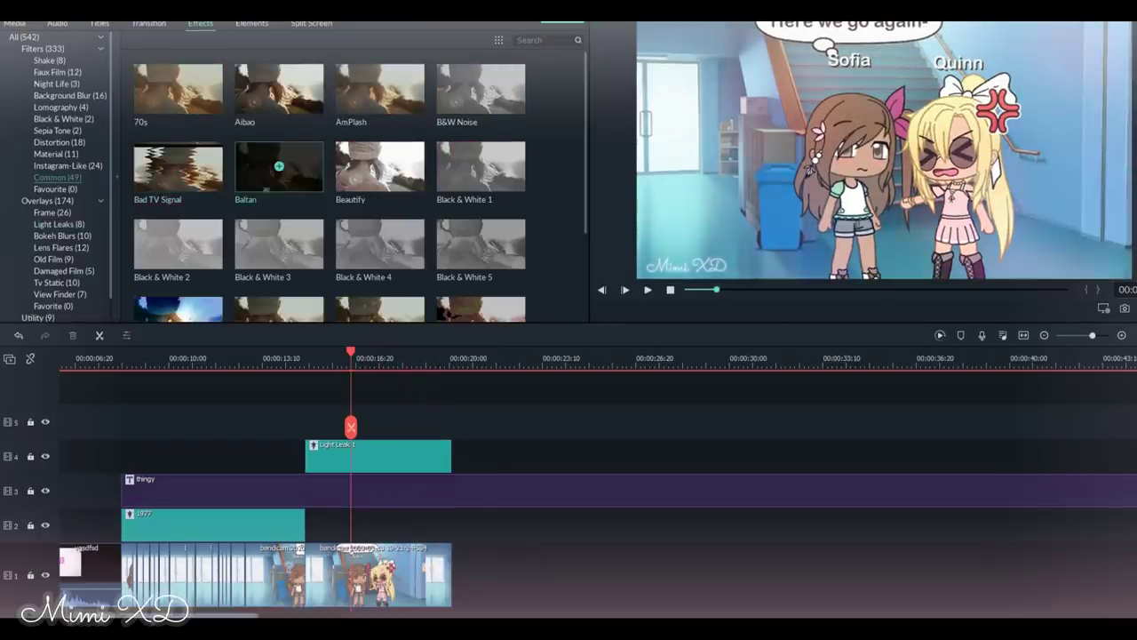
drag(279, 167, 372, 422)
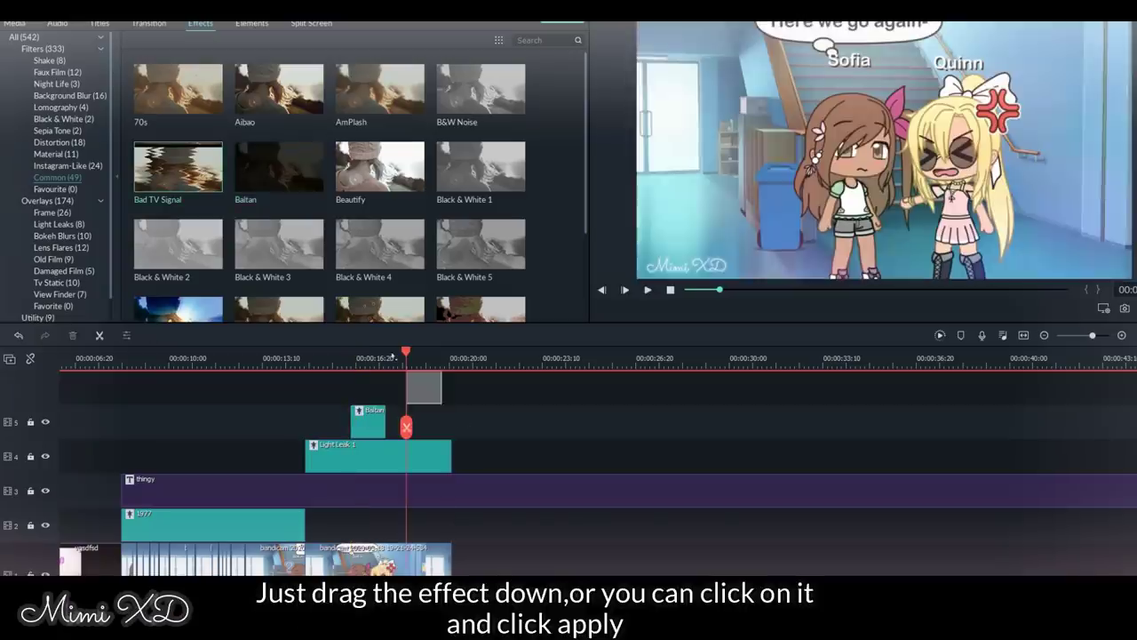
drag(453, 325, 418, 418)
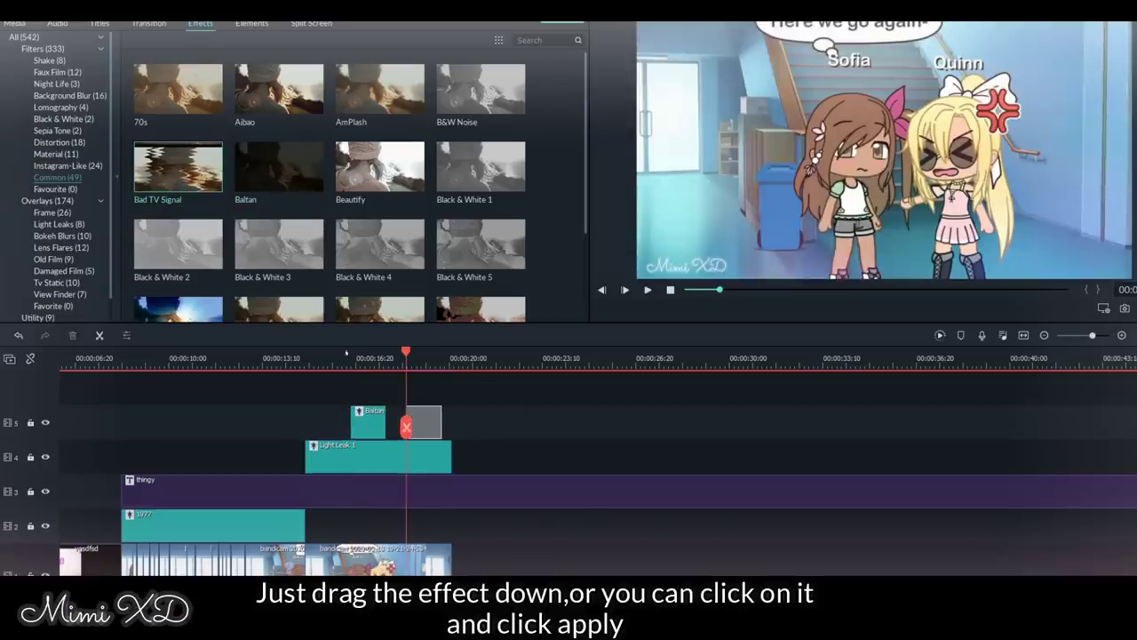
Apply the Bad TV Signal filter past the end of the last clip on track 1, and delete that extra copy.
right_click(195, 175)
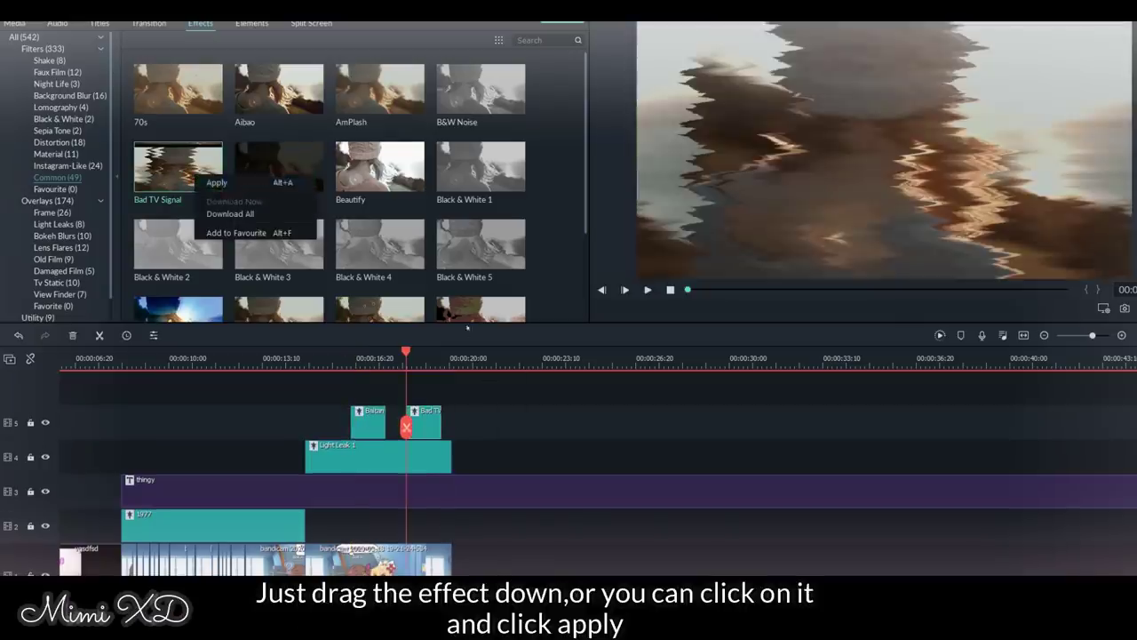
click(479, 358)
right_click(212, 170)
click(233, 178)
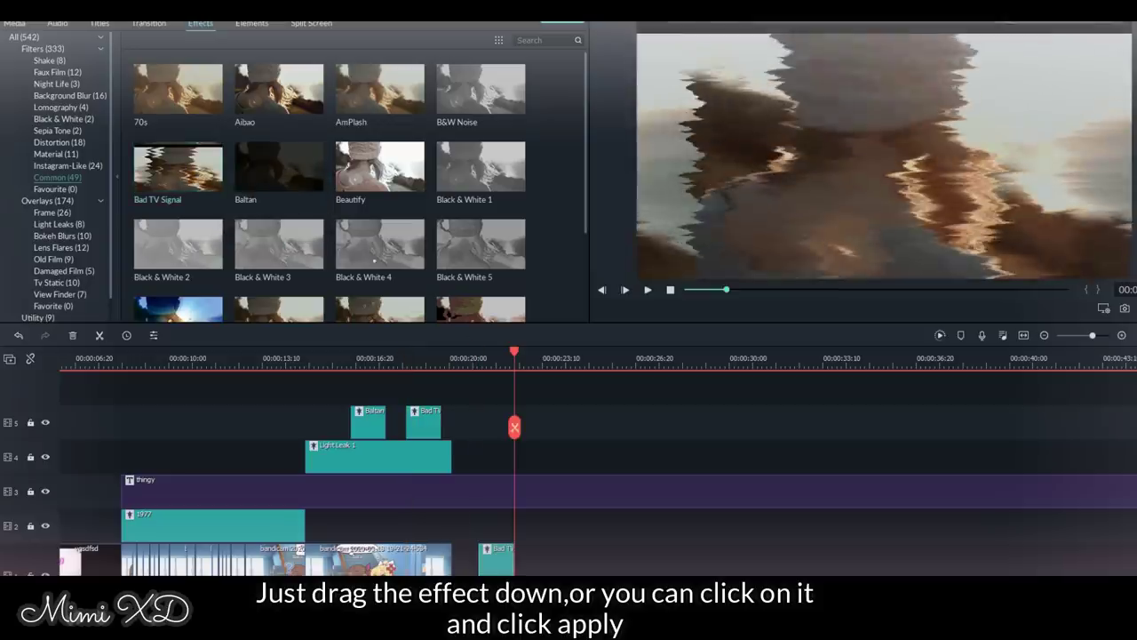
right_click(513, 409)
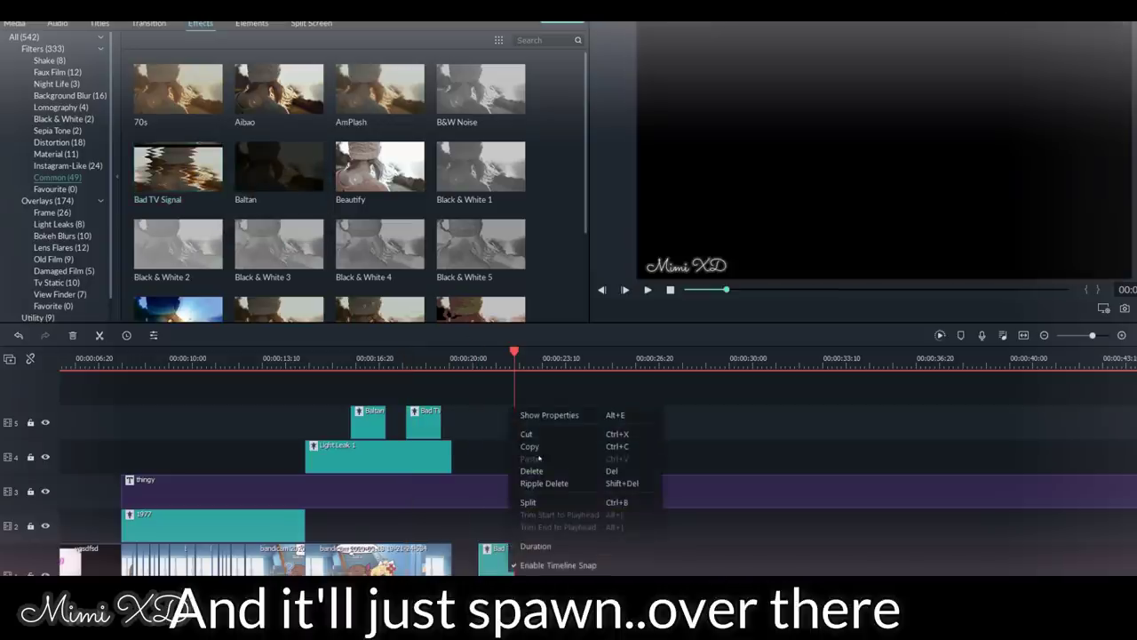
click(537, 469)
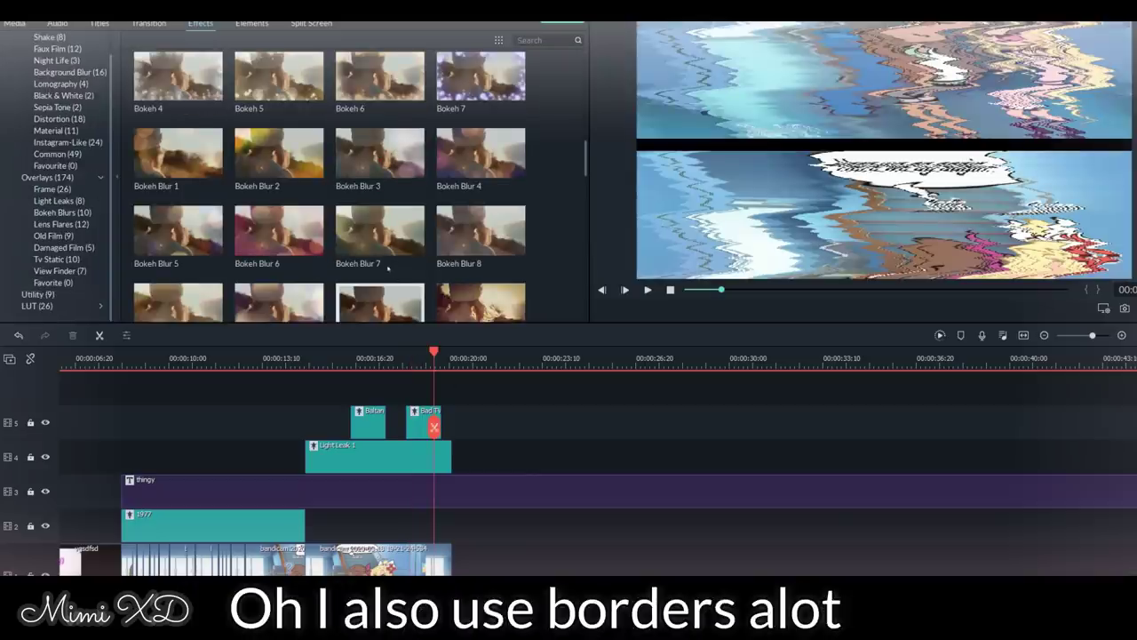
Place the Border effect on track 4 over the early screenshots and set its size to 6 and blur to 6.
drag(379, 308, 135, 456)
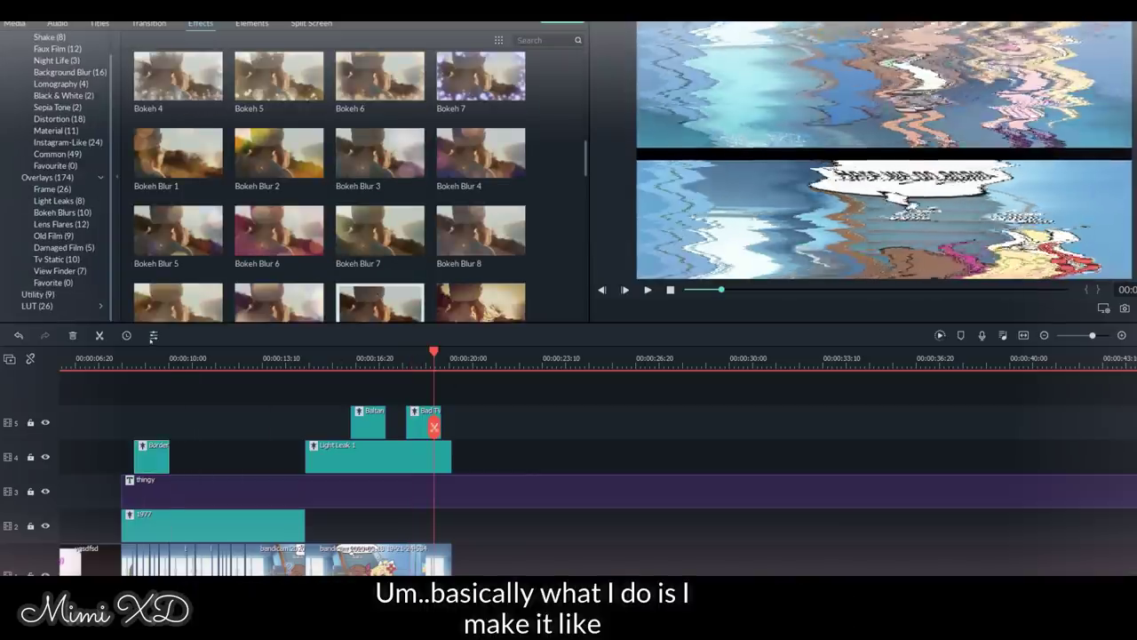
double_click(155, 457)
click(534, 310)
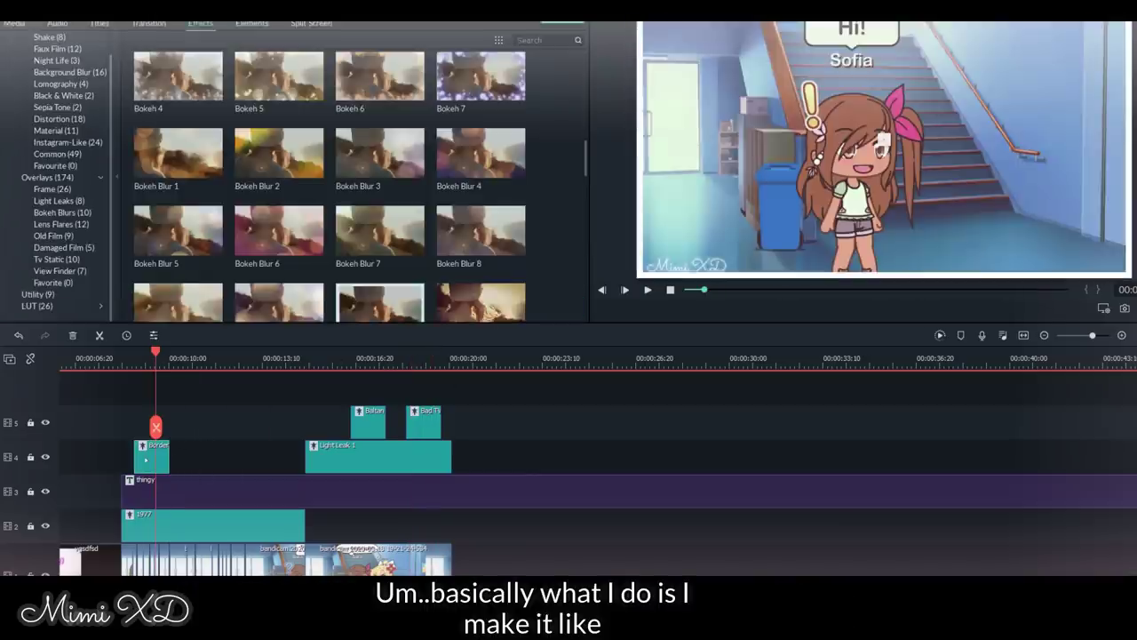
double_click(145, 460)
click(258, 70)
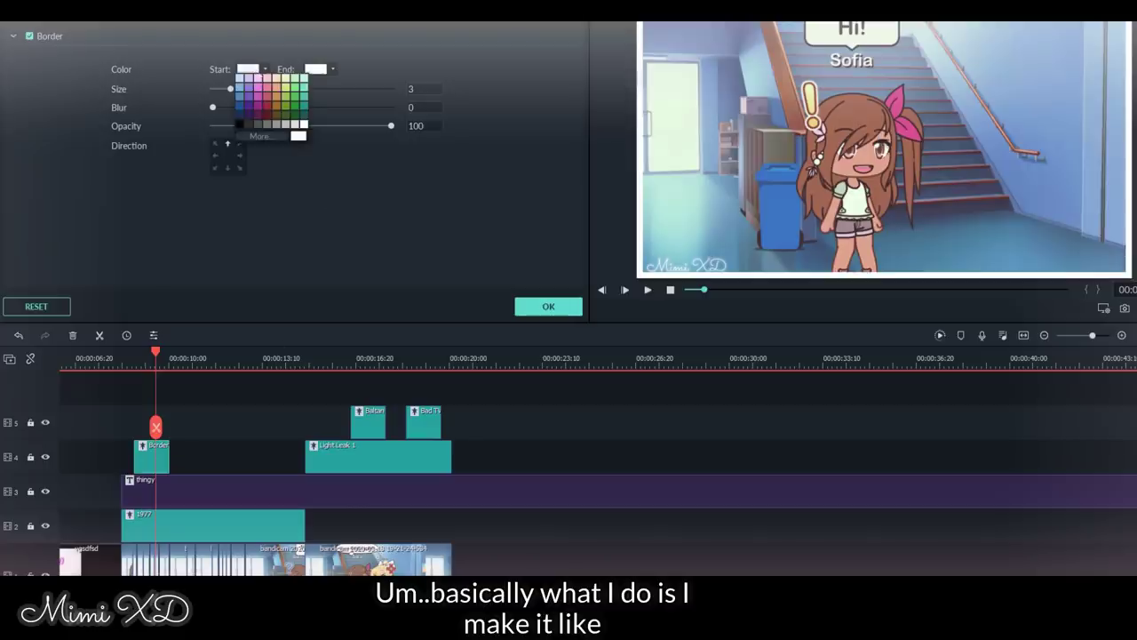
click(335, 171)
drag(230, 89, 249, 107)
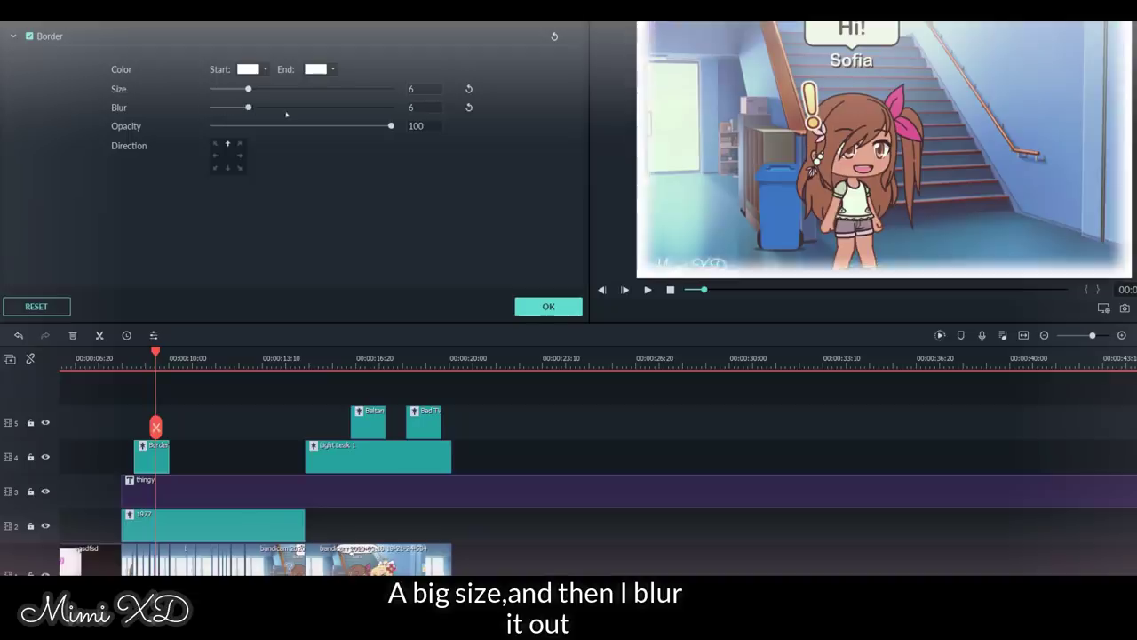
click(549, 306)
Place the Bokeh Blur 10 overlay on track 4 after the Border effect and play it back.
drag(279, 190, 181, 375)
click(181, 359)
key(space)
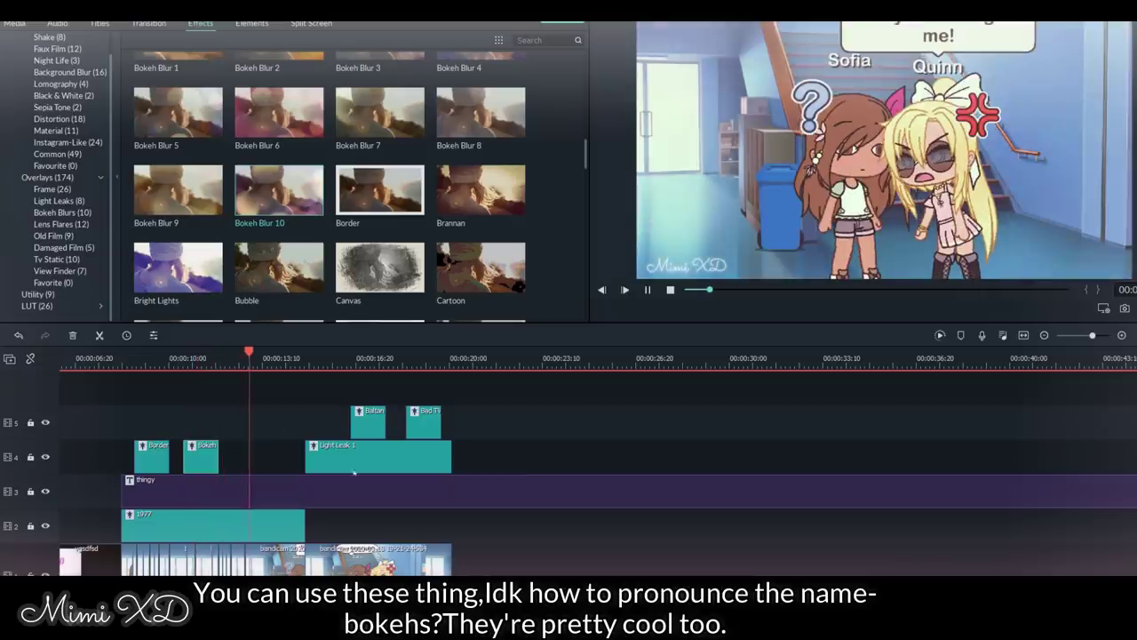
Browse the remaining effects and the full transition library.
scroll(275, 228, down, 5)
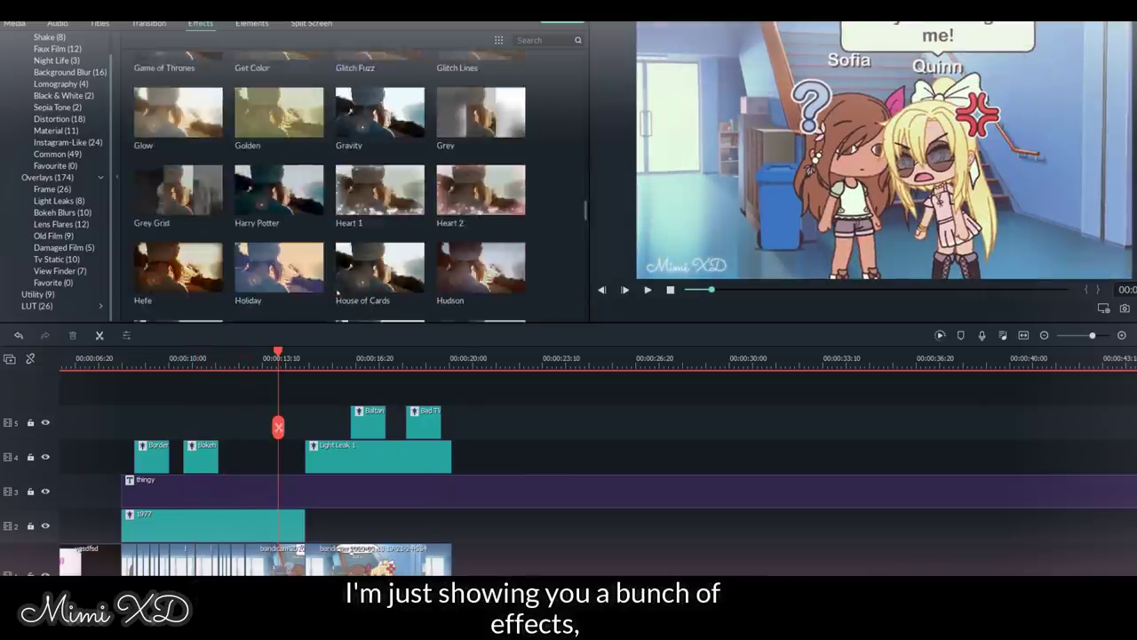
scroll(380, 263, down, 10)
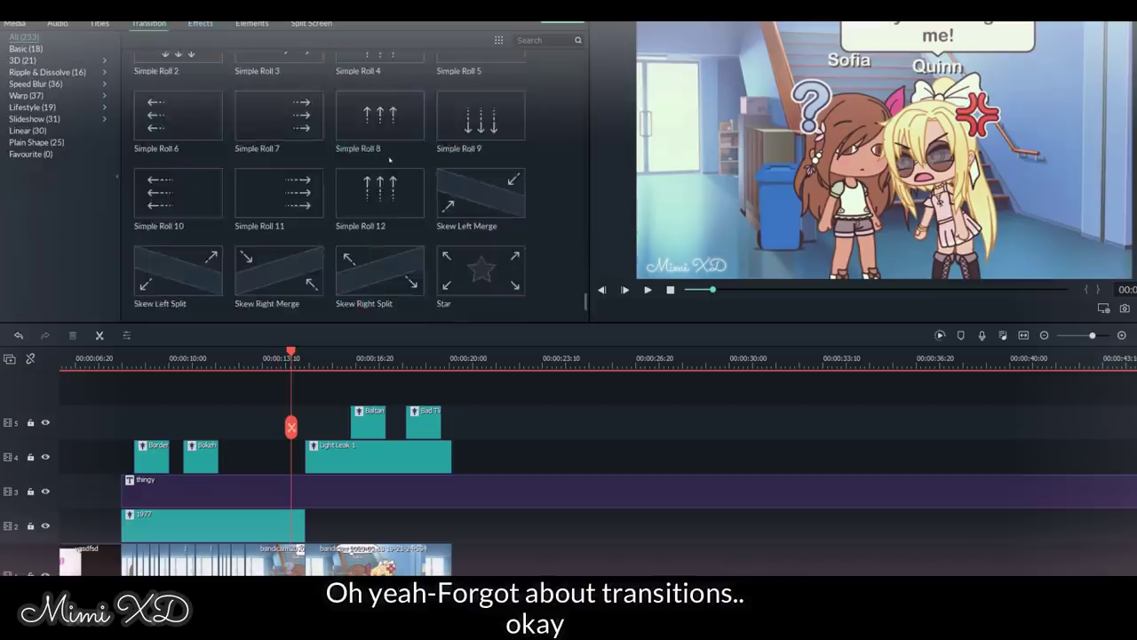
scroll(400, 174, down, 6)
drag(255, 408, 539, 406)
drag(240, 349, 267, 353)
scroll(183, 394, up, 5)
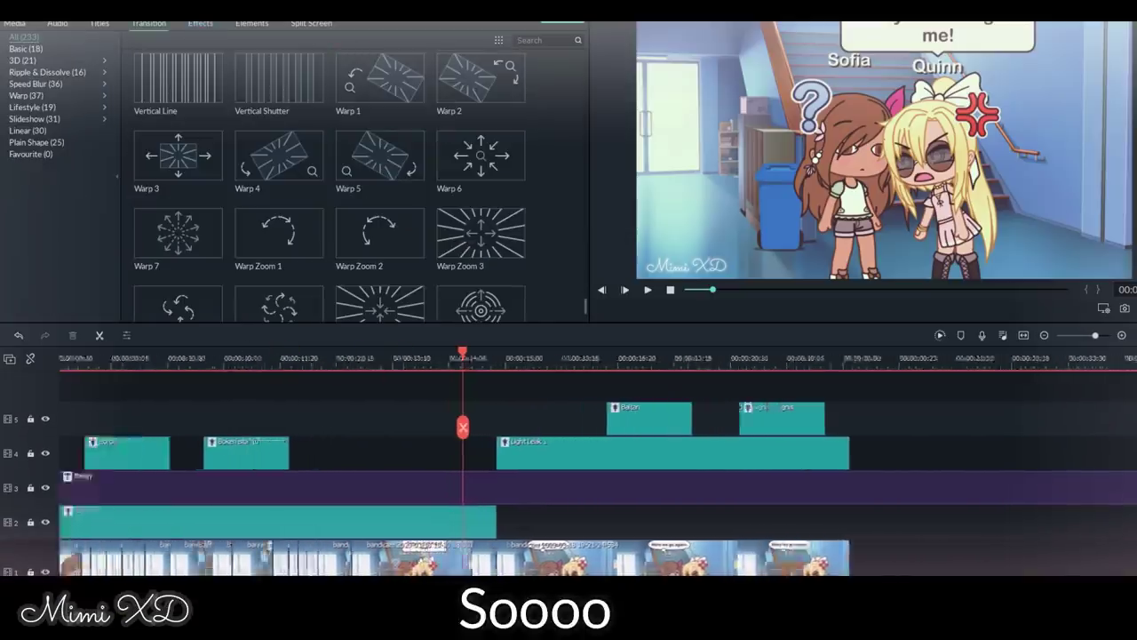
Place the basic Flash transition at the start of the first screenshot clip on track 1 and play it back.
click(261, 357)
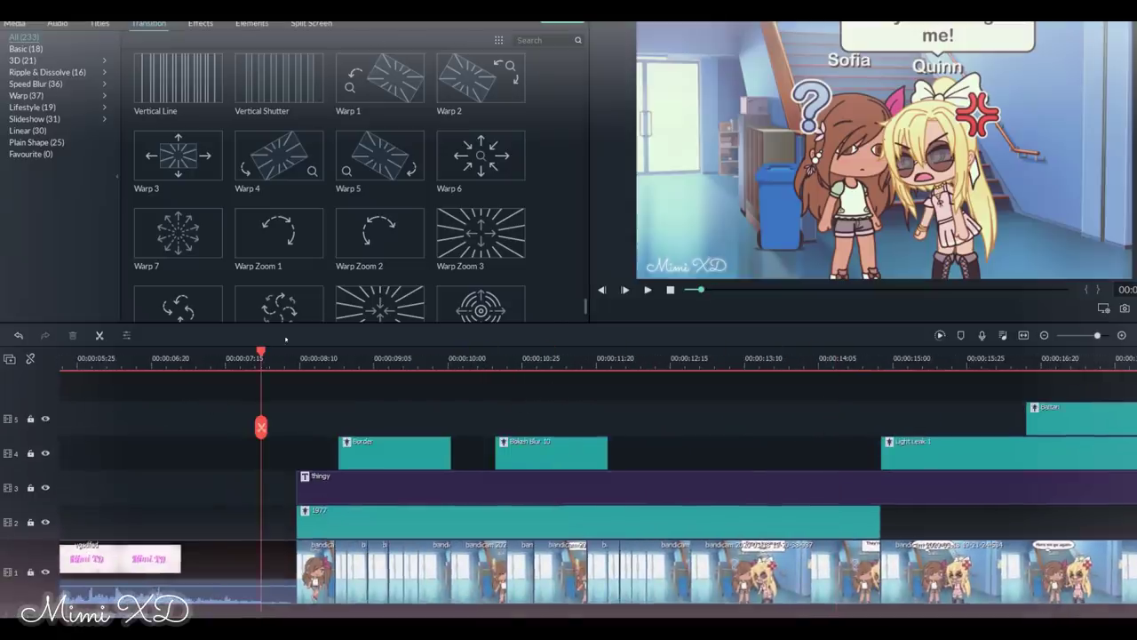
scroll(304, 168, down, 5)
scroll(305, 167, up, 10)
click(27, 49)
click(25, 48)
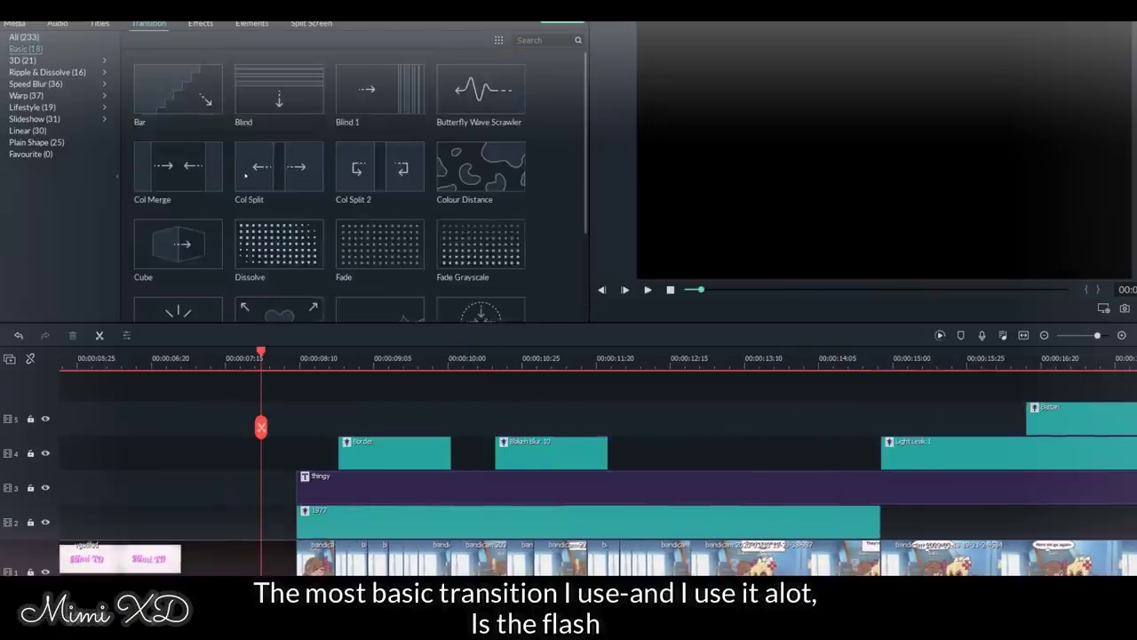
scroll(251, 191, down, 3)
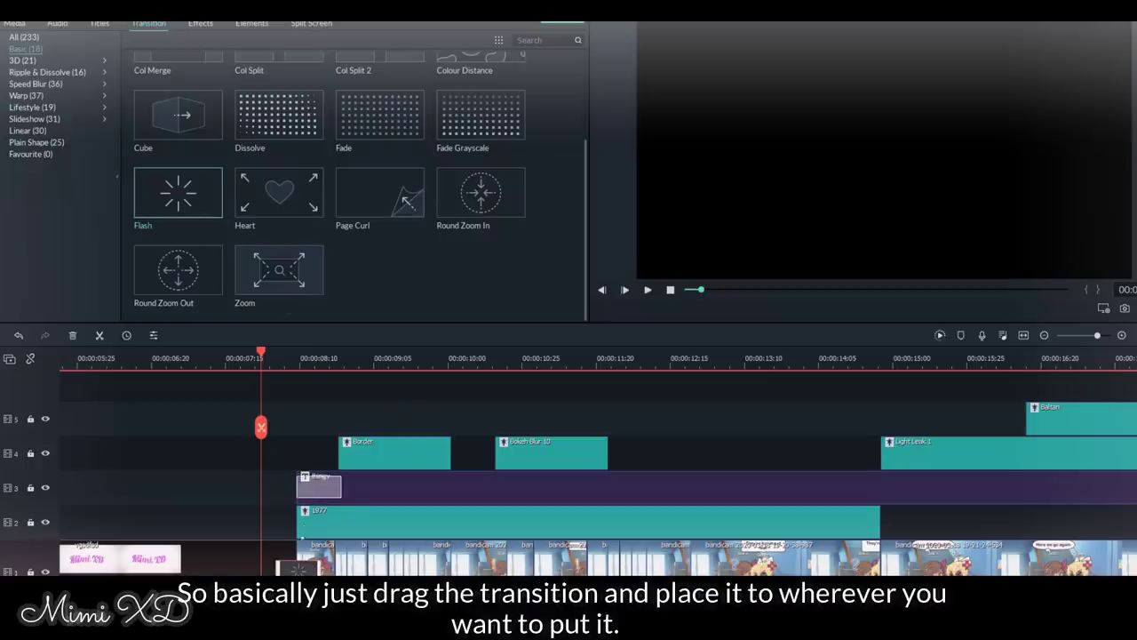
drag(304, 490, 298, 569)
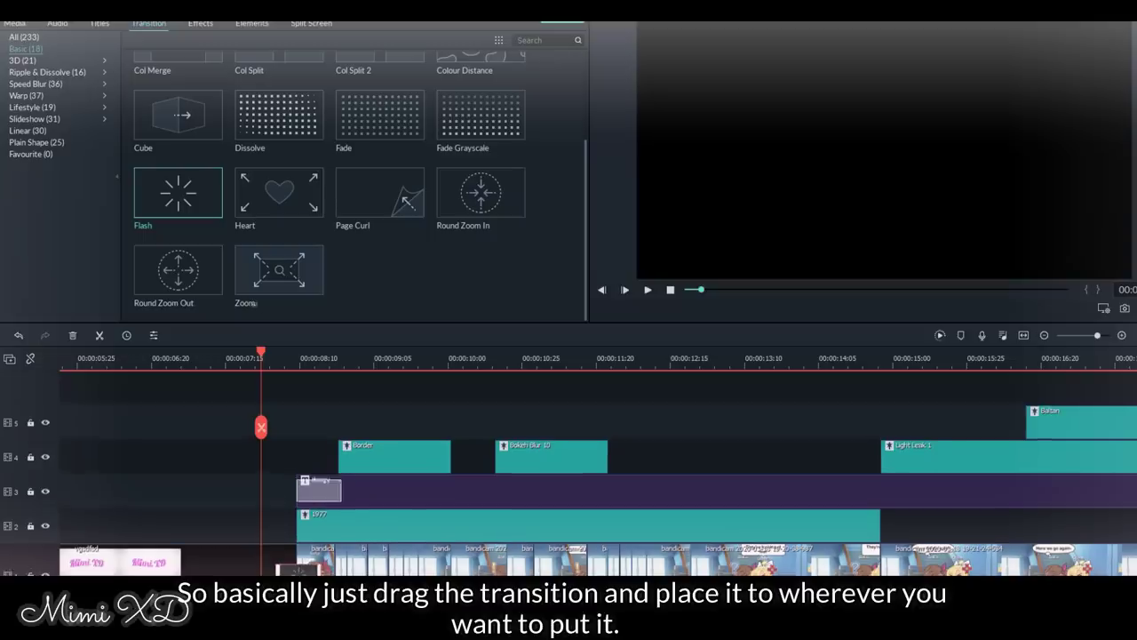
key(space)
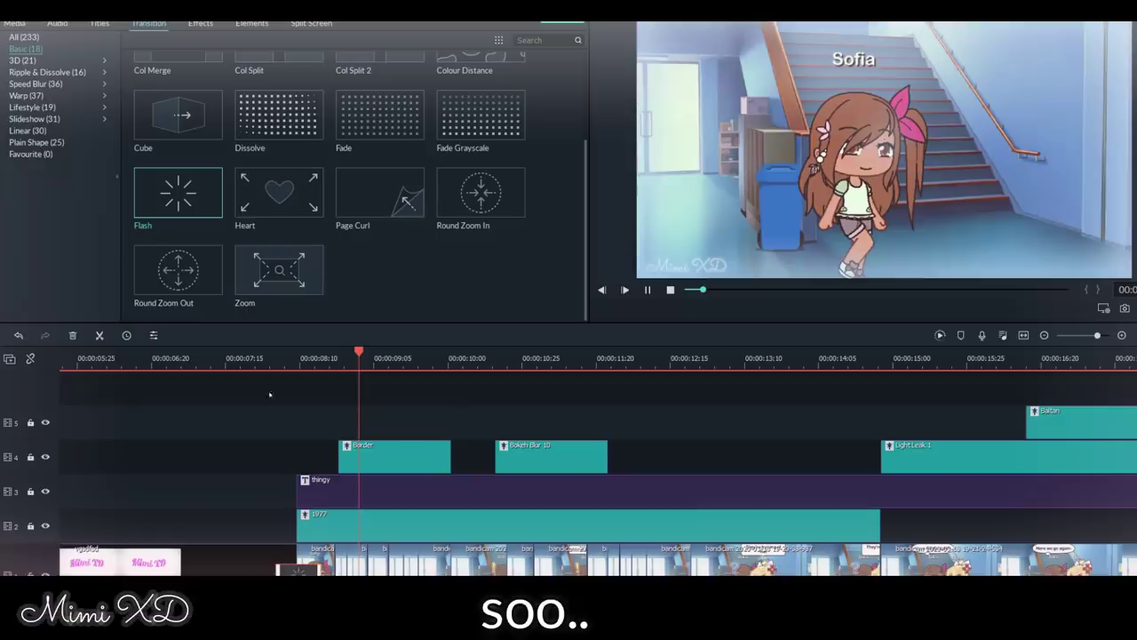
click(271, 358)
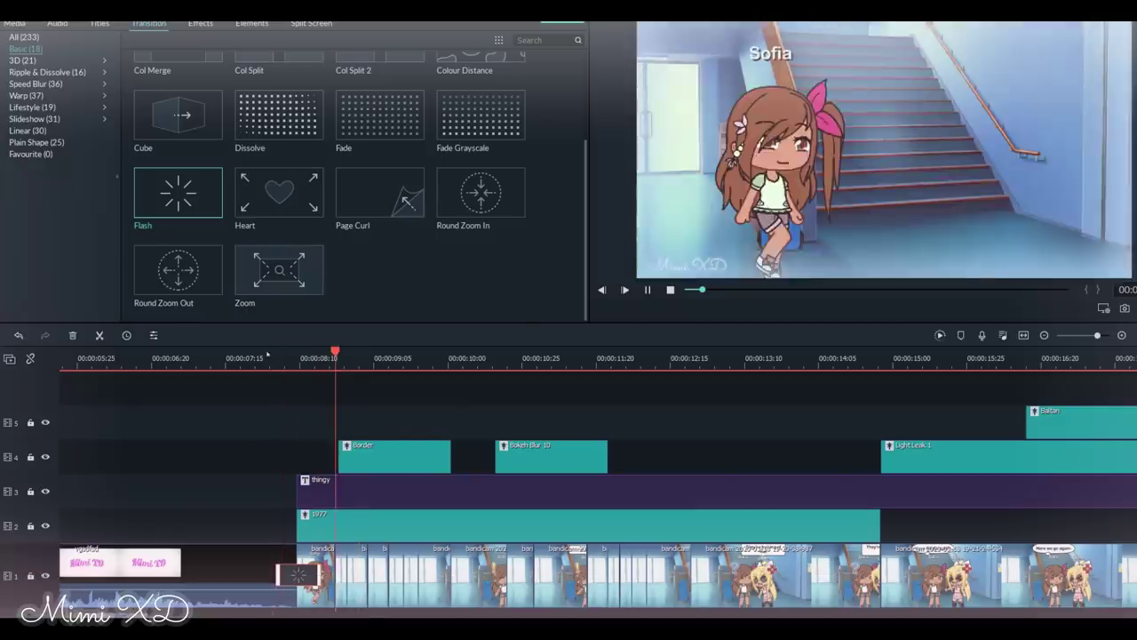
Add the Wormhole 4 warp transition at the start of the last clip on track 1, lengthen it and play it back.
click(28, 131)
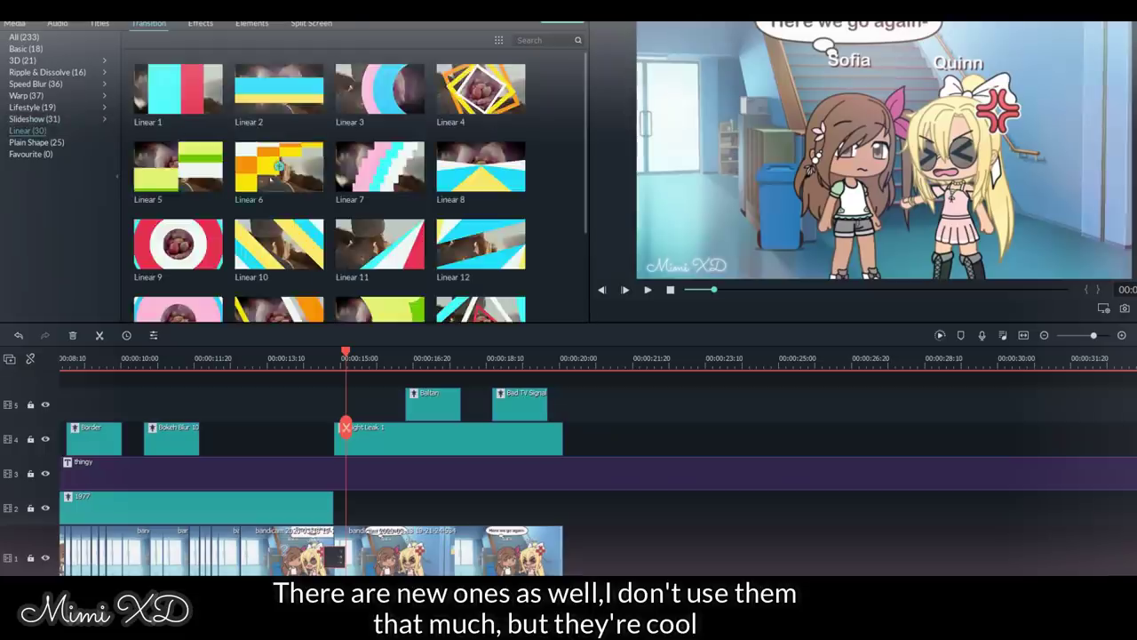
scroll(271, 178, down, 5)
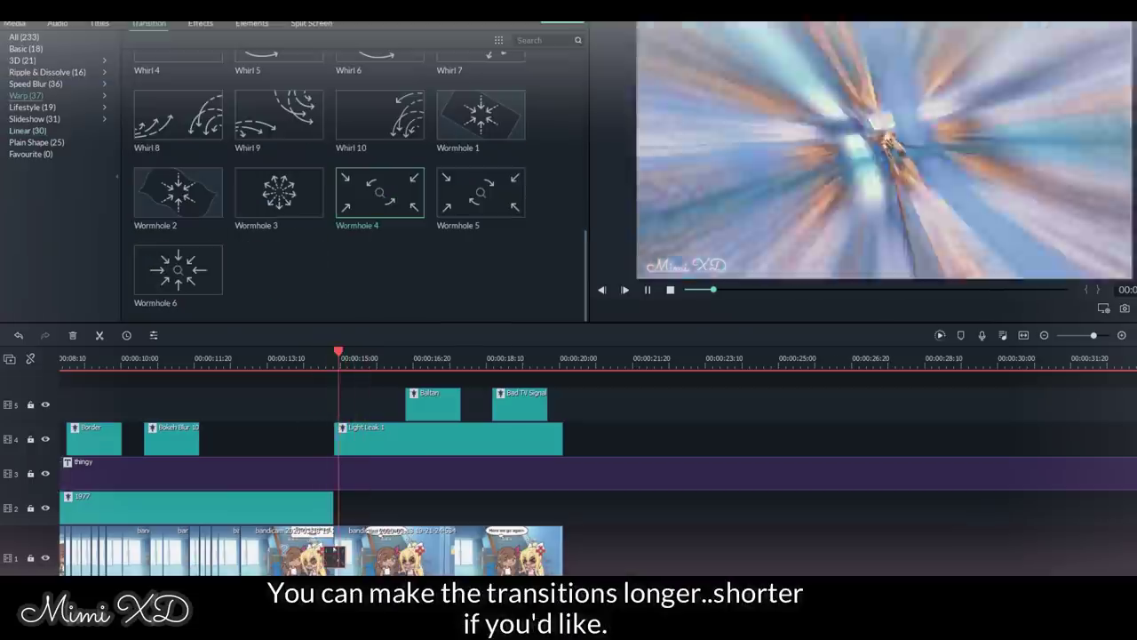
key(space)
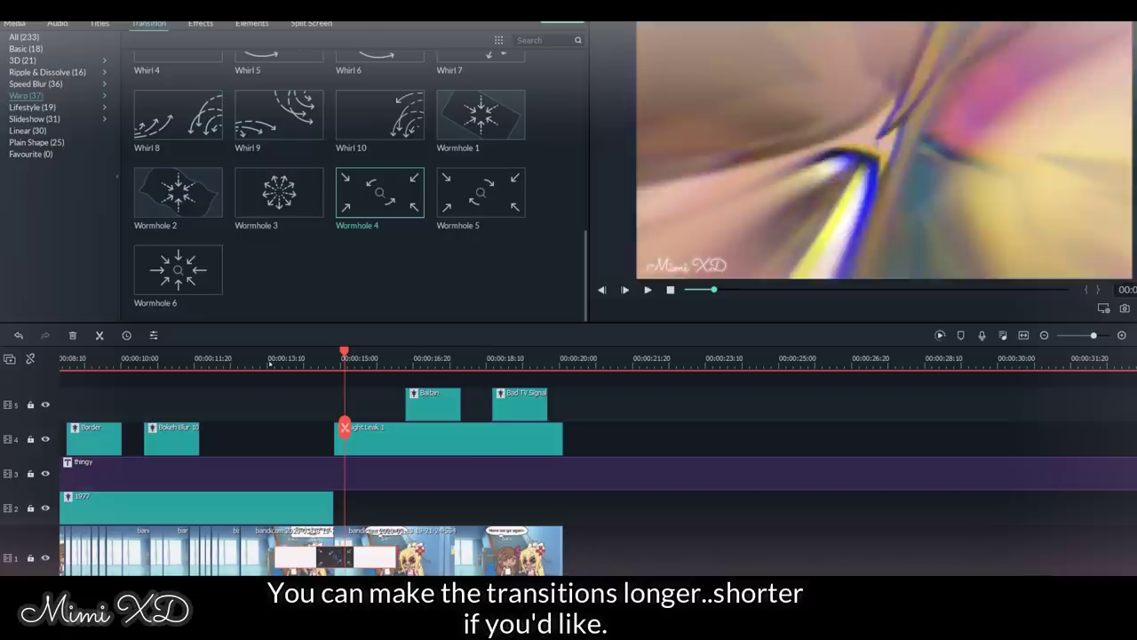
click(267, 358)
key(space)
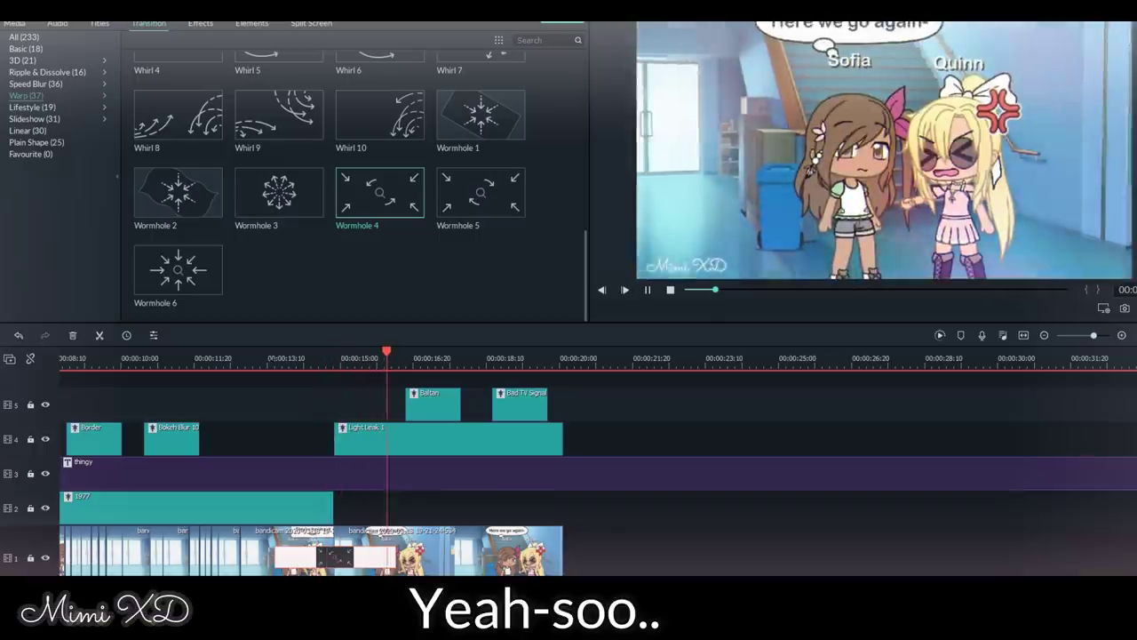
key(space)
Play back the edited screenshots from just before the Flash transition through the Bad TV Signal filter.
click(48, 72)
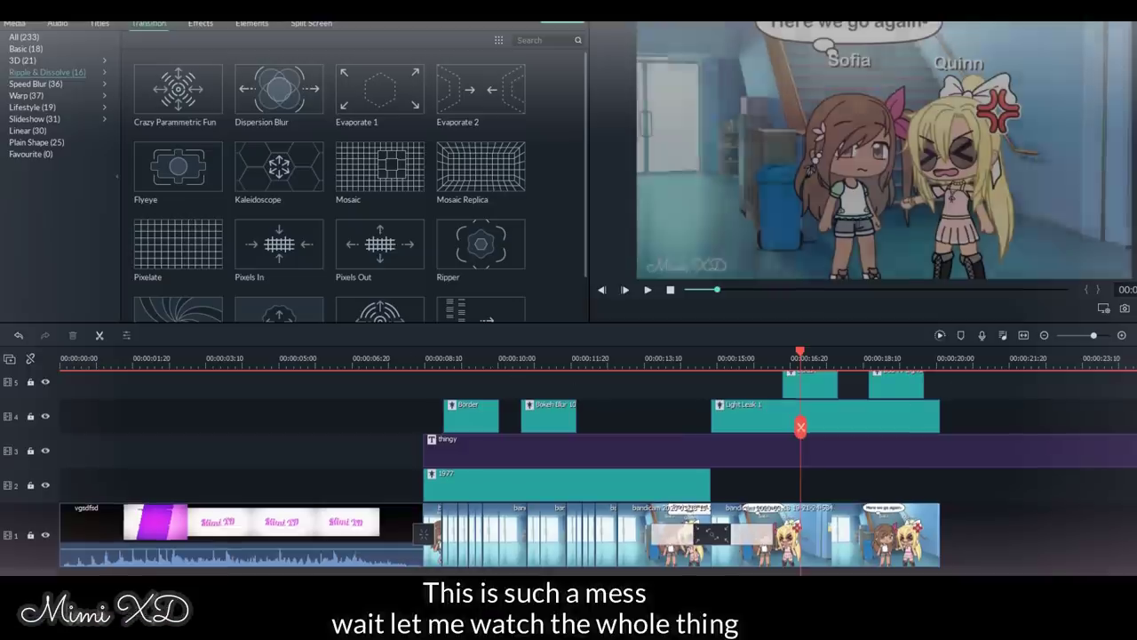
click(414, 358)
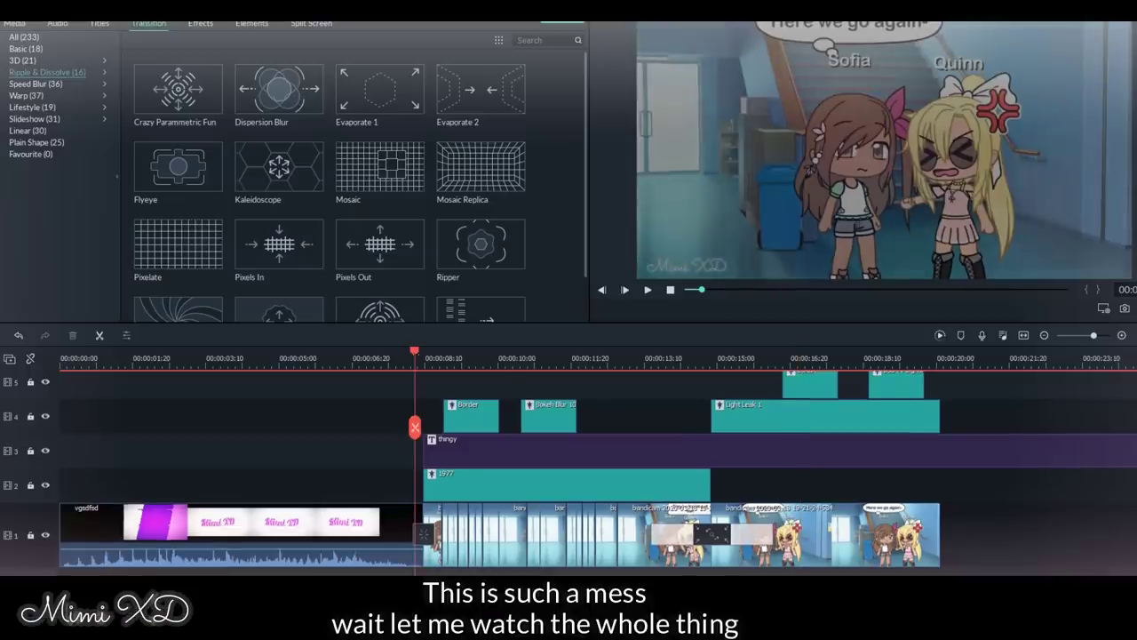
key(space)
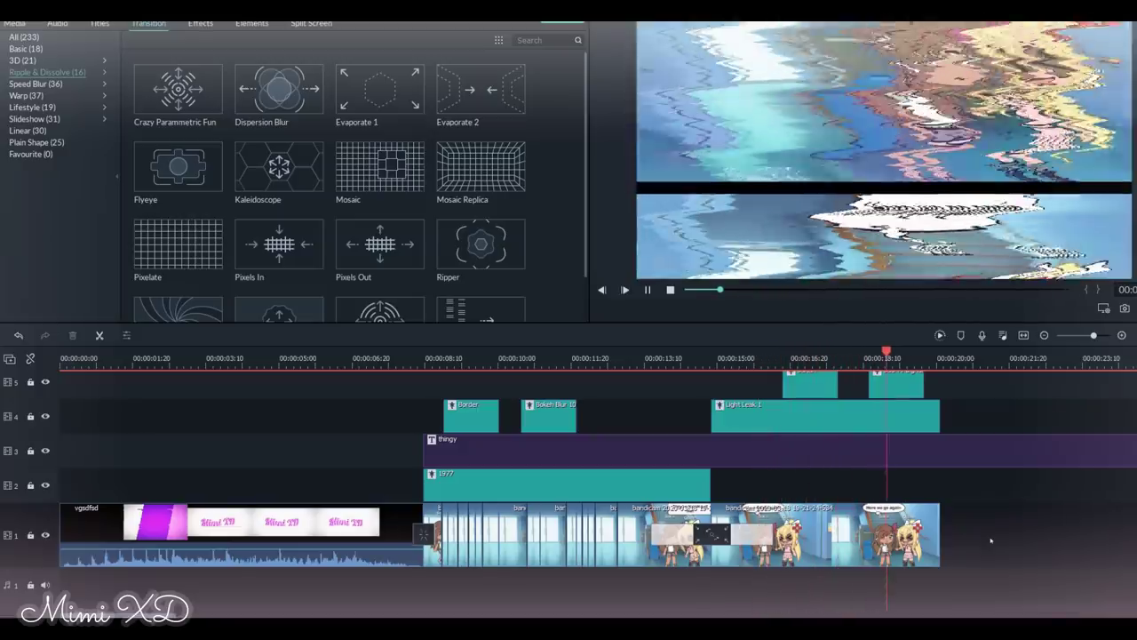
key(space)
click(703, 359)
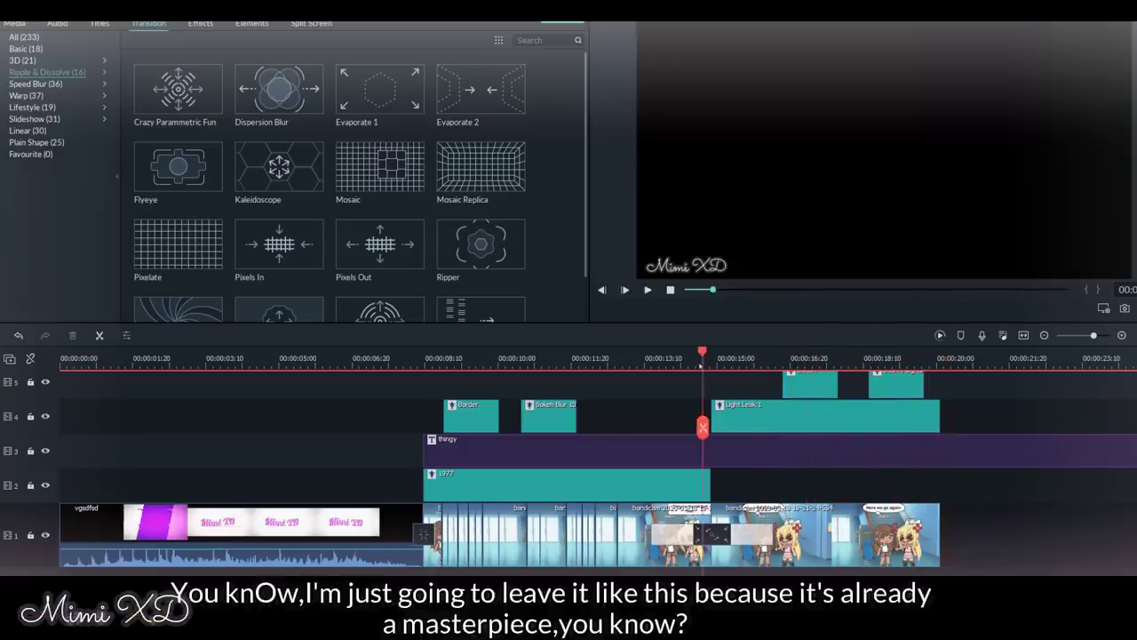
Place the custom skechers title on track 6 and extend its start back toward the first screenshots.
scroll(728, 427, up, 1)
scroll(729, 427, down, 1)
scroll(729, 426, up, 1)
scroll(711, 431, down, 1)
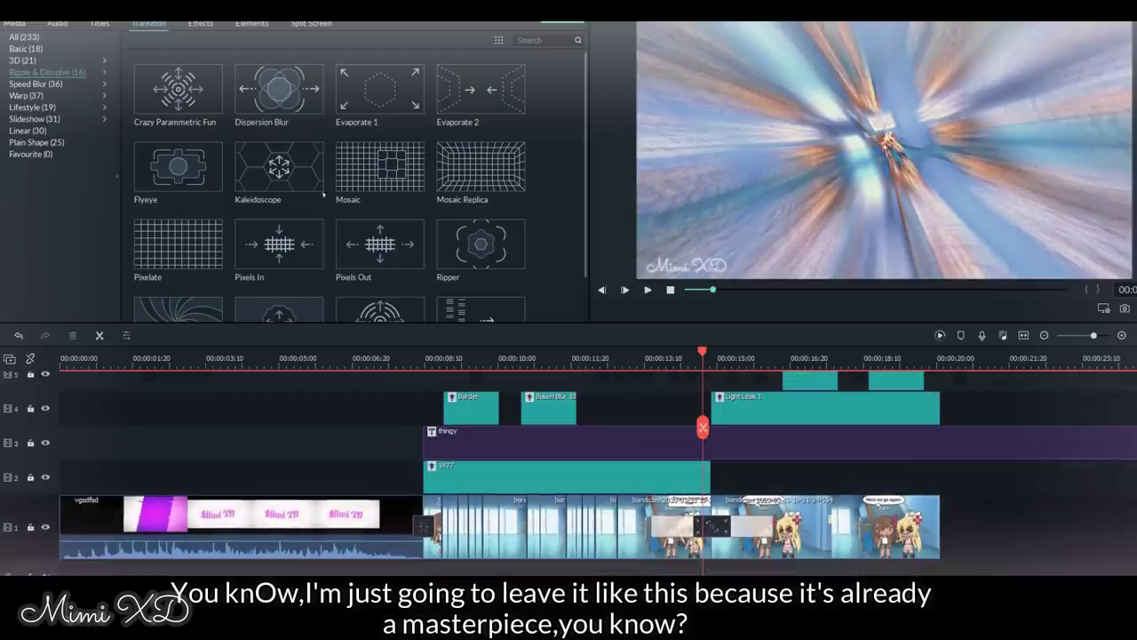
click(210, 25)
scroll(742, 488, up, 3)
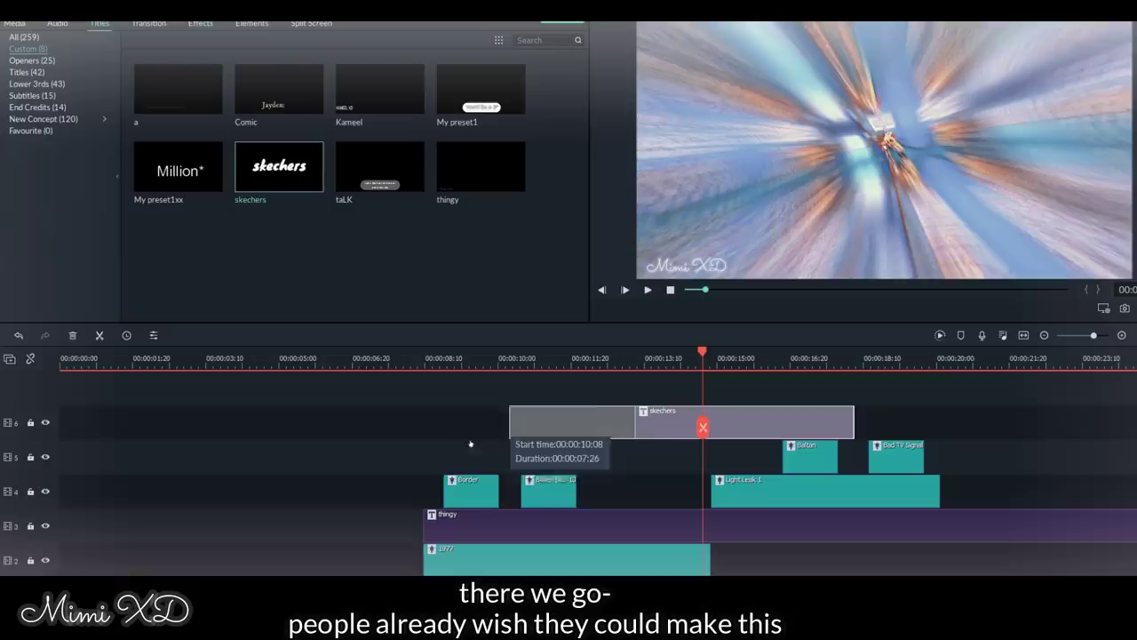
drag(513, 427, 431, 423)
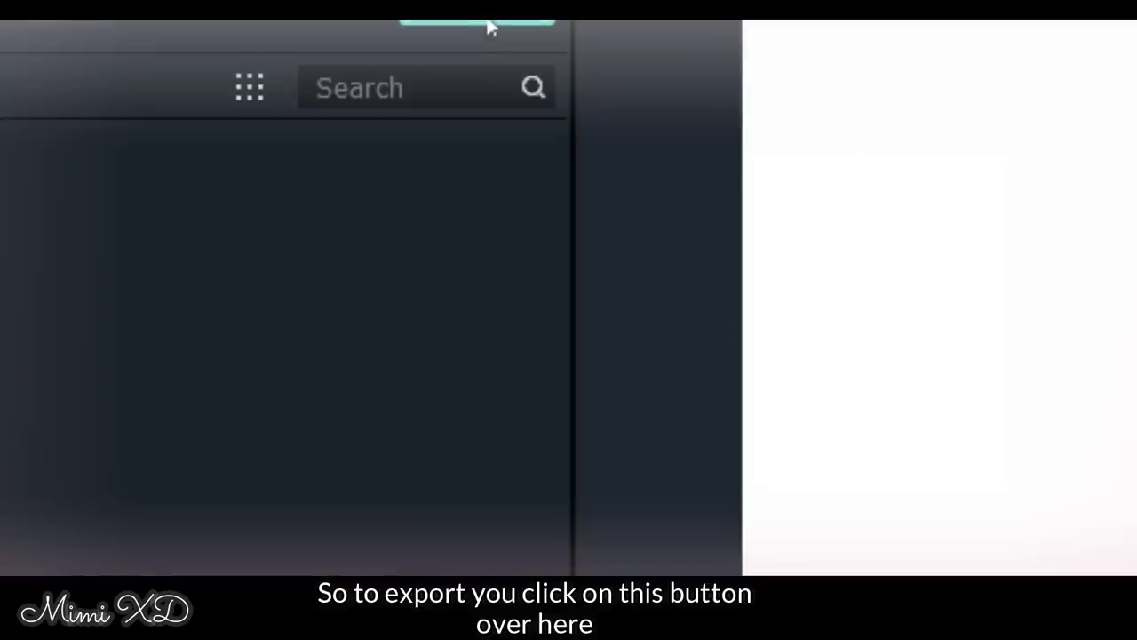
Export the project to the computer's Videos folder in MP4 format, briefly checking the WMV format and the YouTube export options.
click(489, 28)
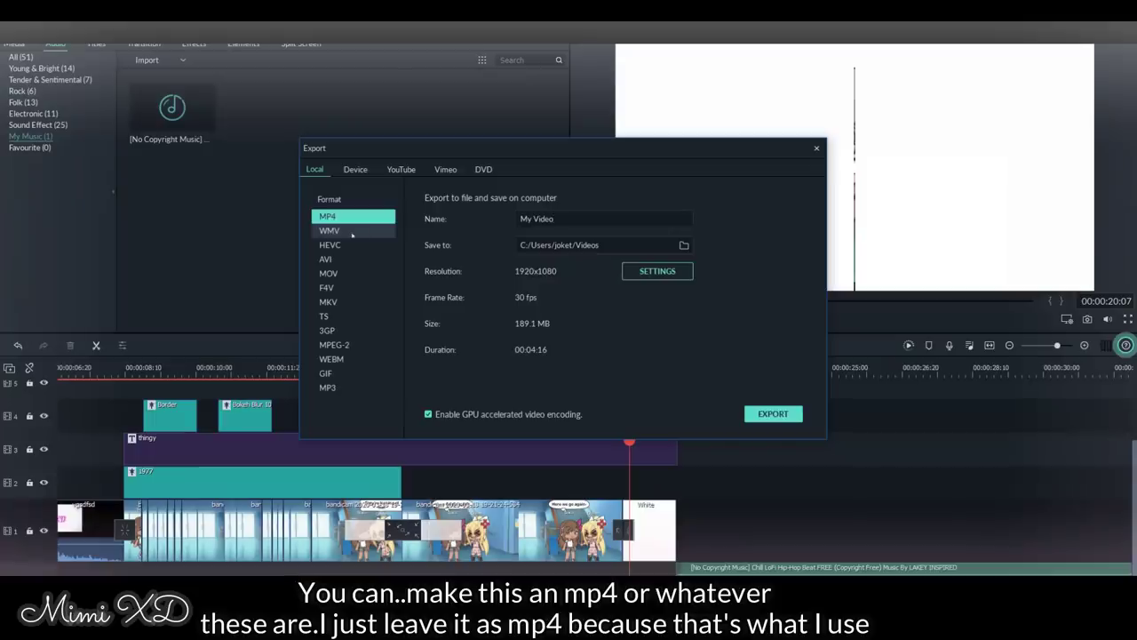
click(355, 219)
click(350, 233)
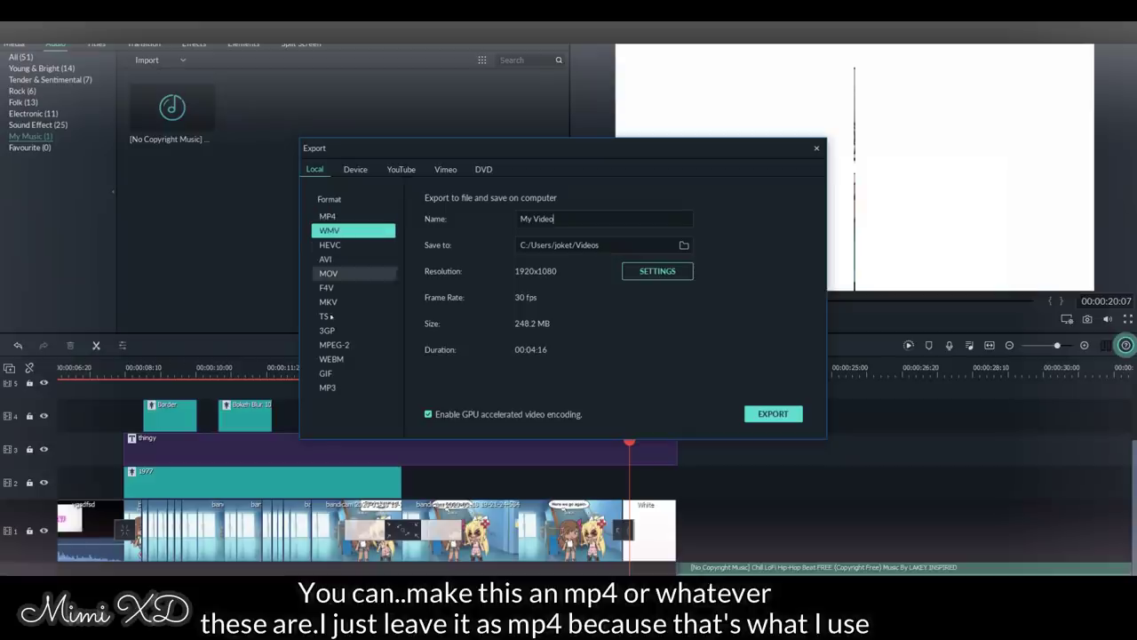
click(343, 216)
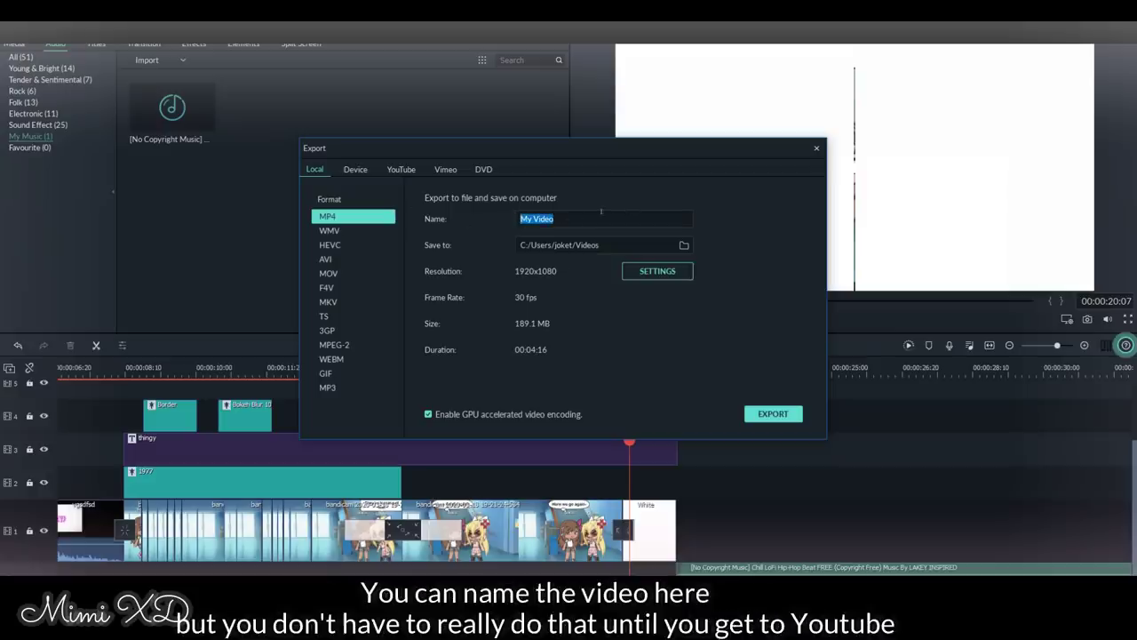
click(402, 170)
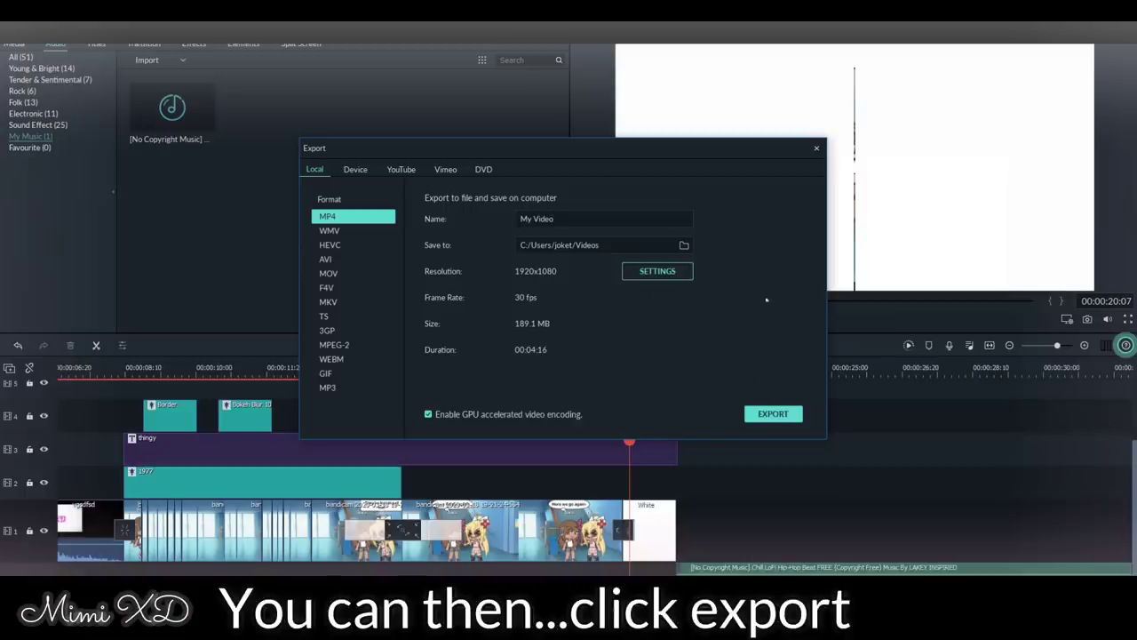
click(773, 414)
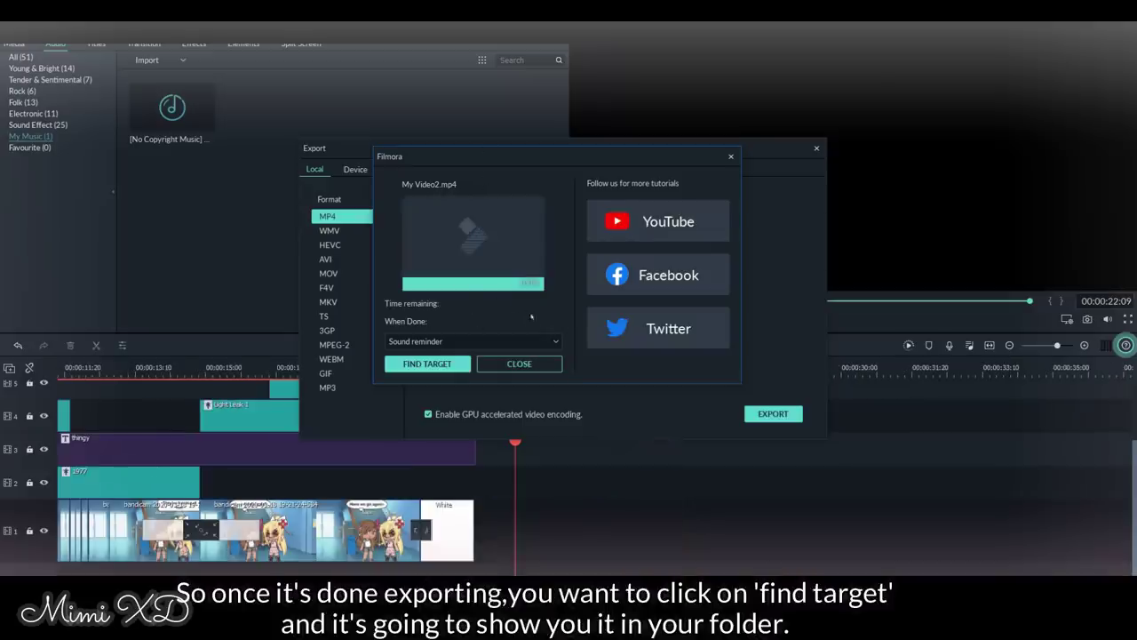
Locate the exported My Video2 file in its folder and close the GachaLife window.
click(427, 365)
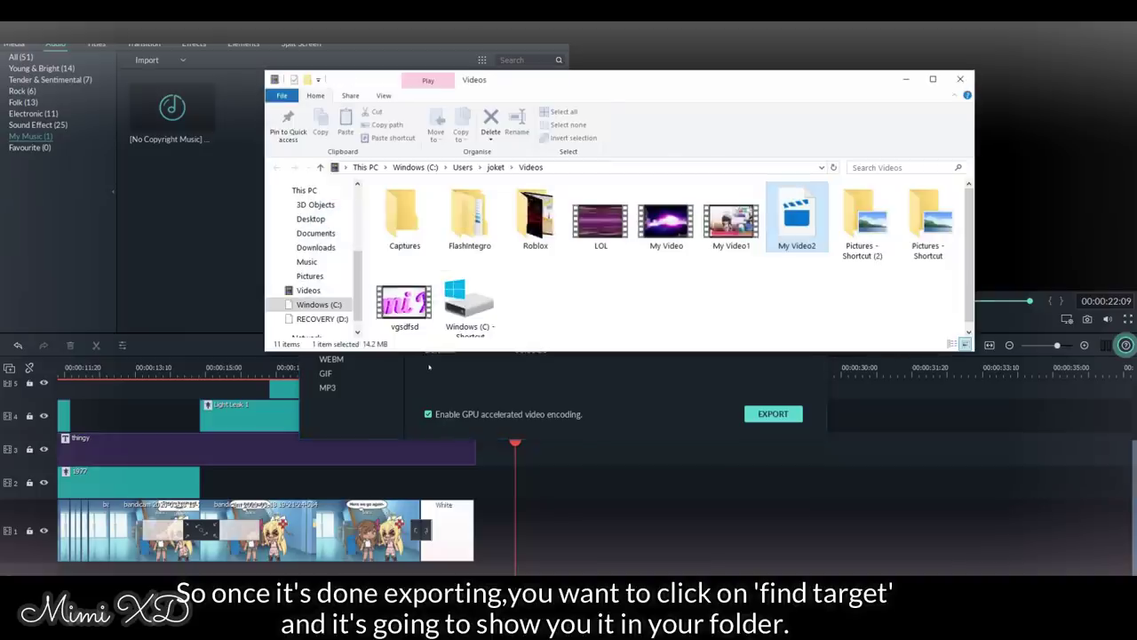
right_click(805, 225)
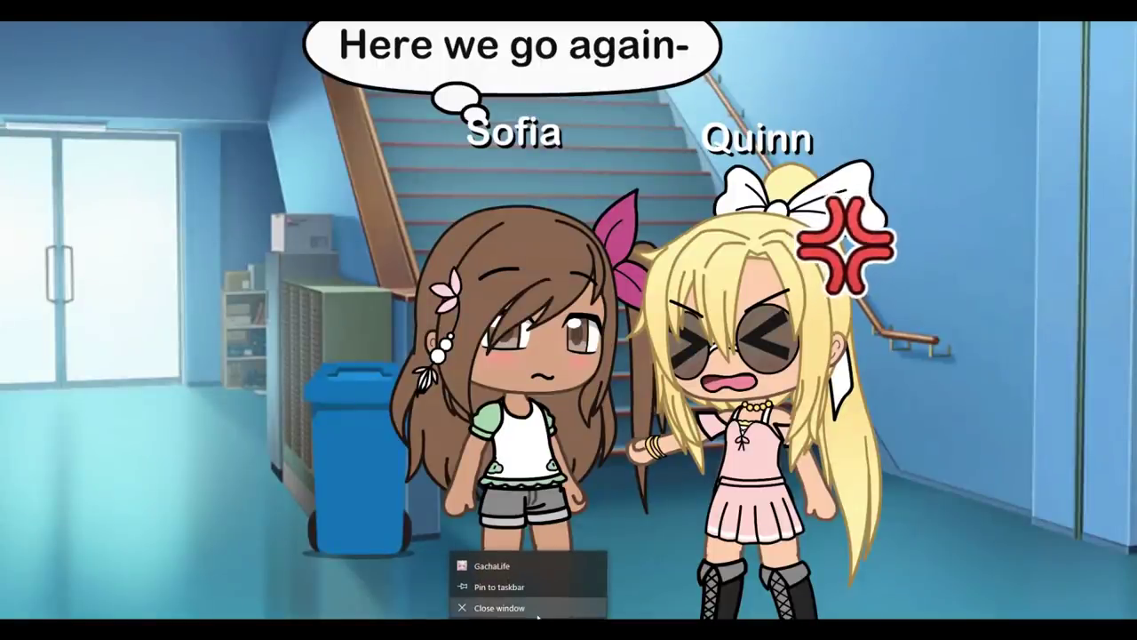
click(539, 610)
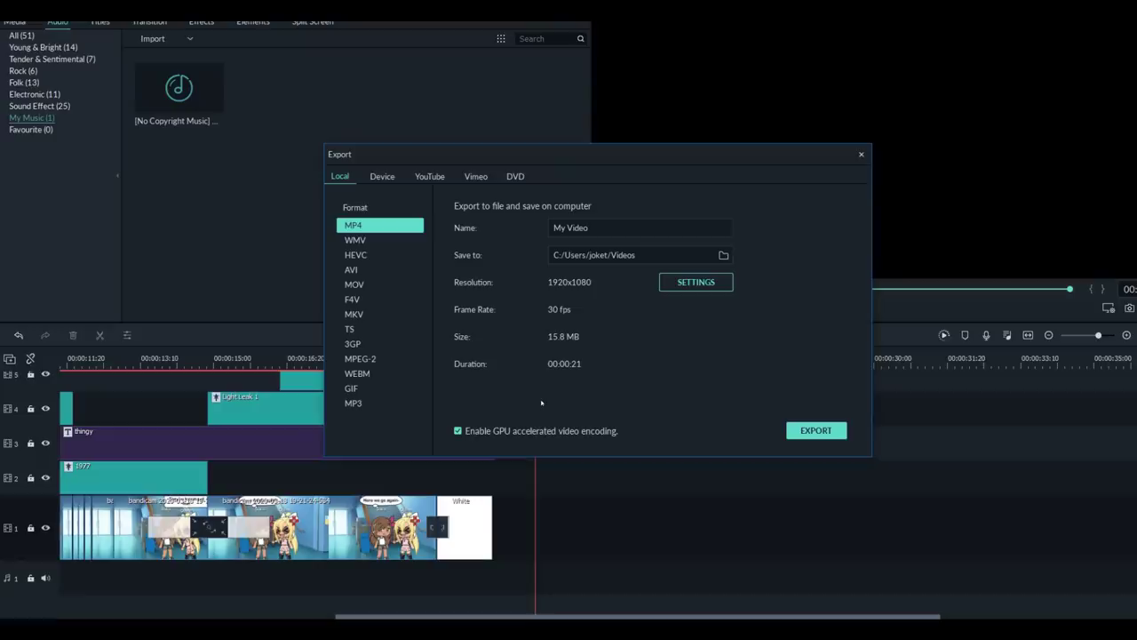